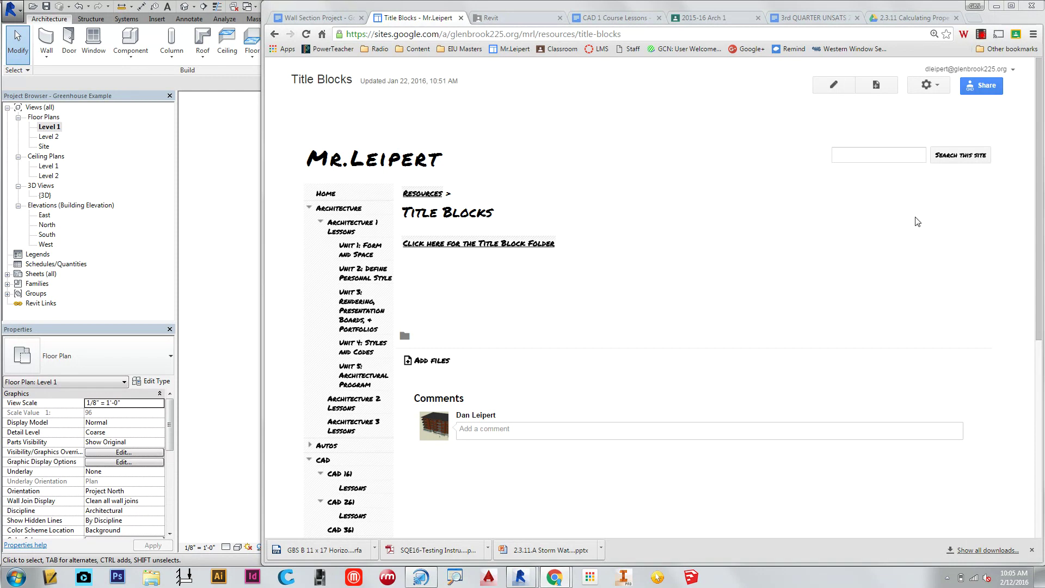
Step: Switch to Revit and expand the project's list of sheets
click(995, 6)
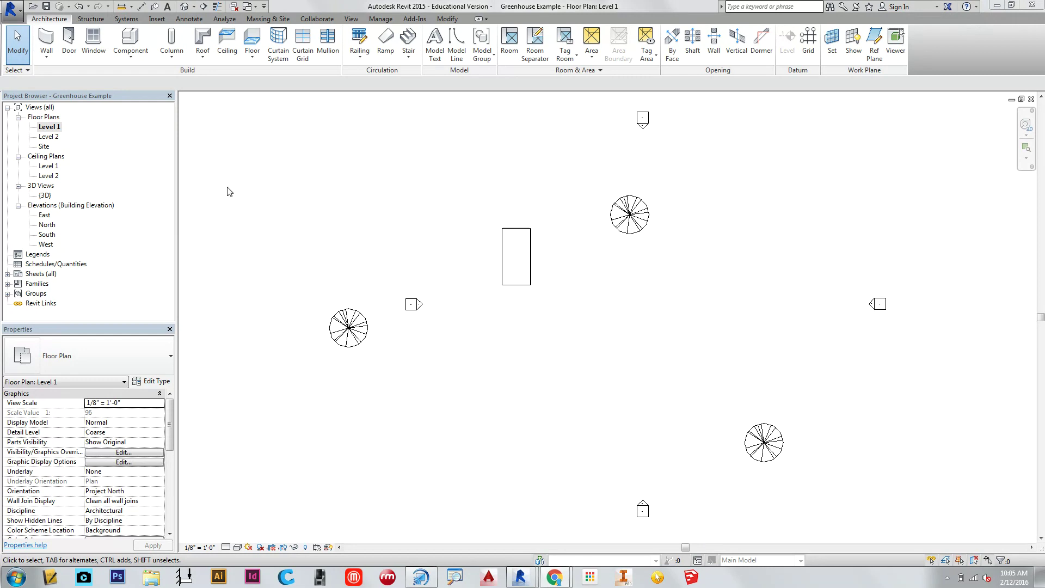
click(7, 273)
click(38, 274)
right_click(50, 278)
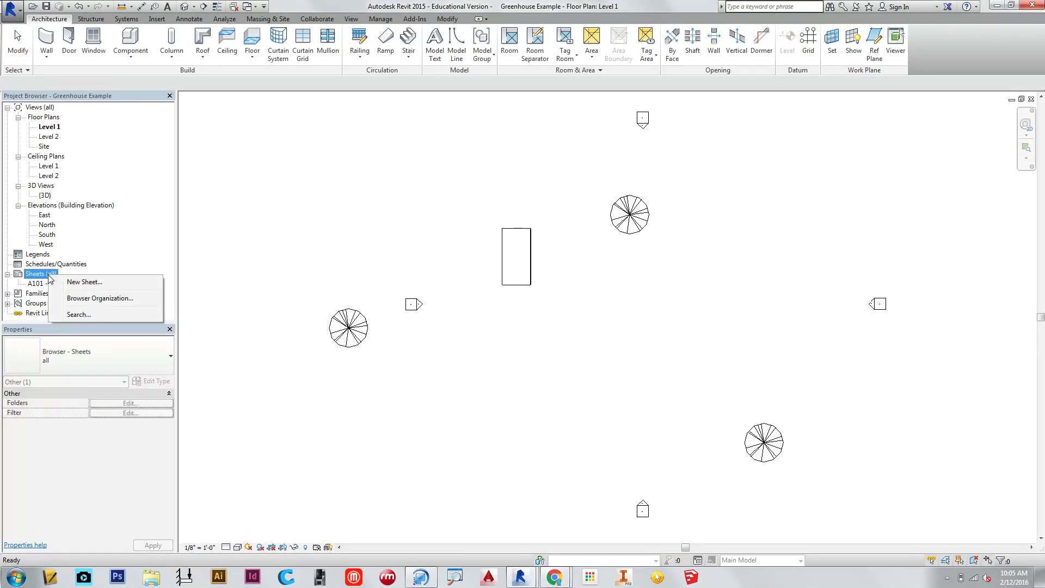
click(84, 282)
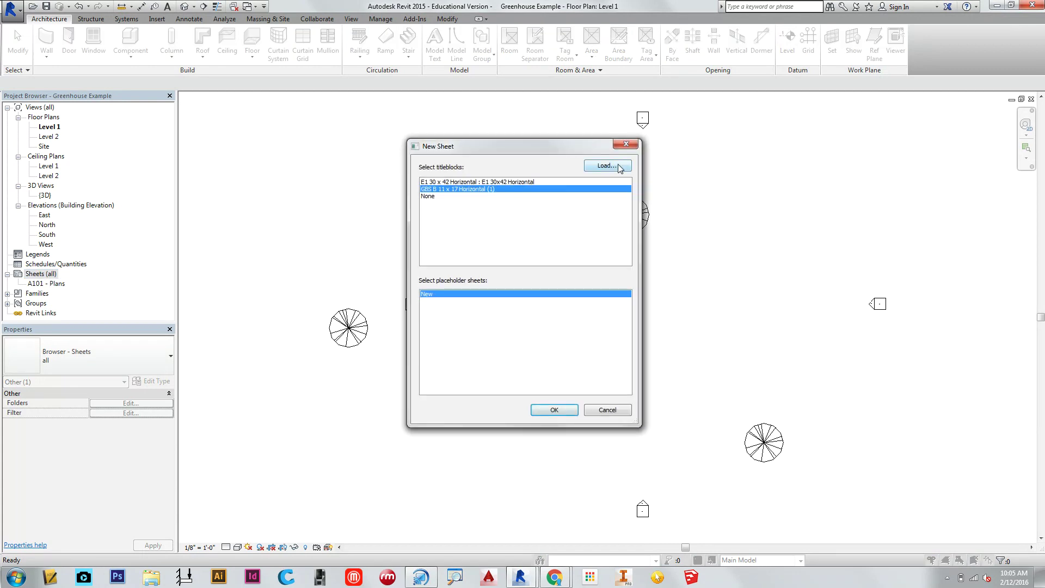
click(607, 165)
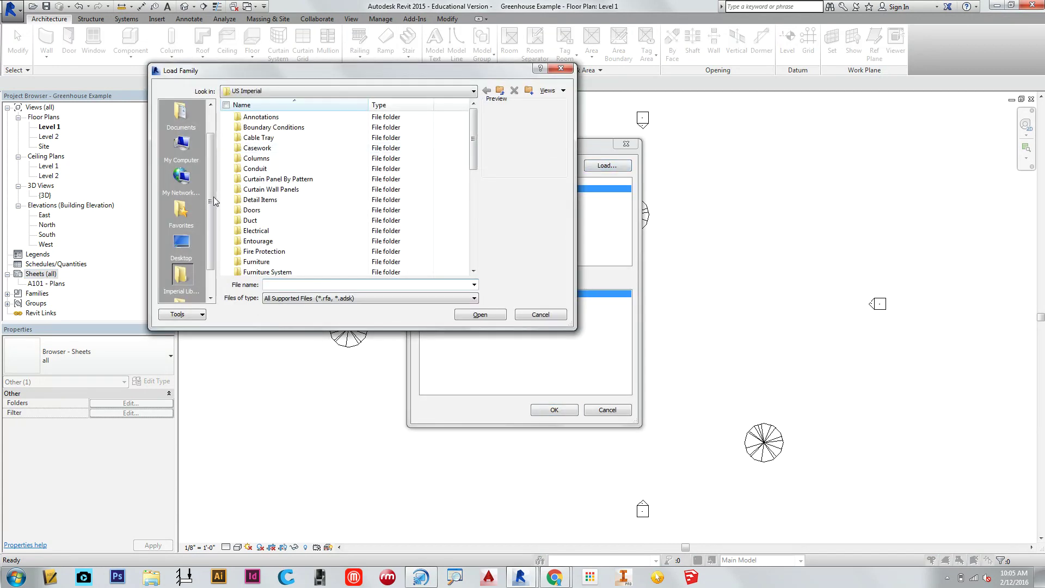
drag(214, 201, 214, 224)
click(182, 214)
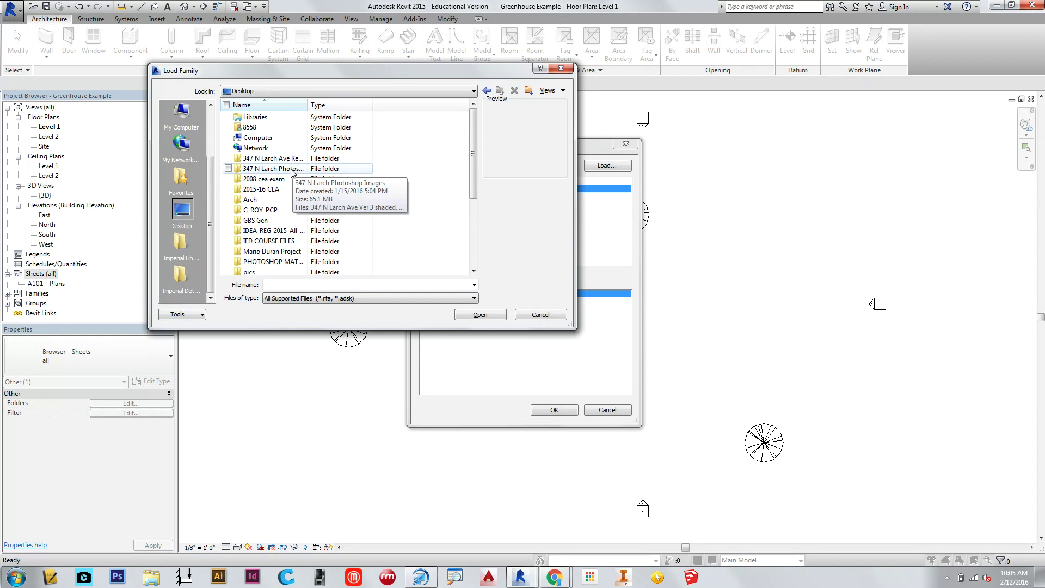
scroll(293, 173, down, 4)
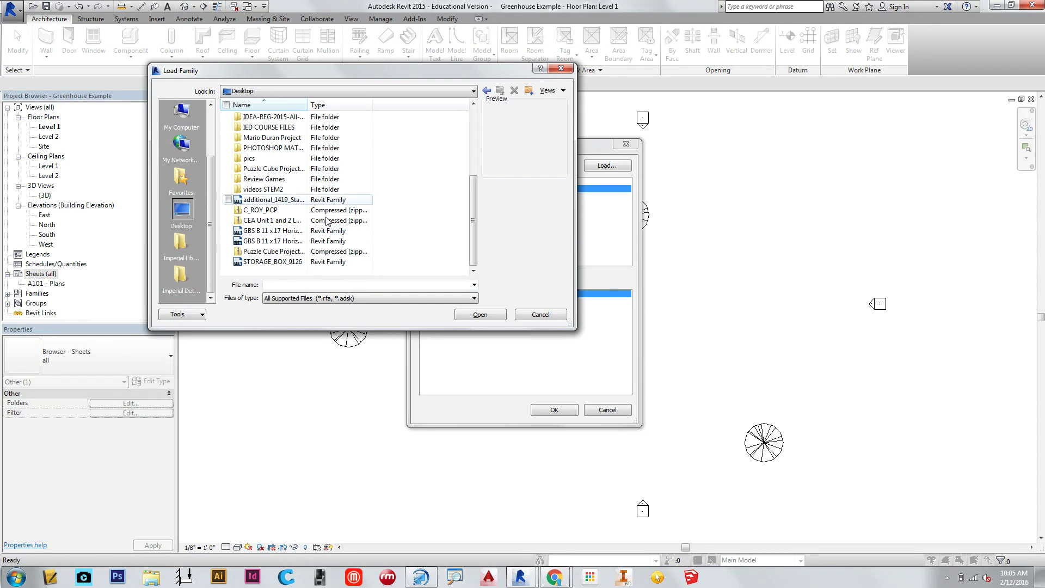
click(559, 68)
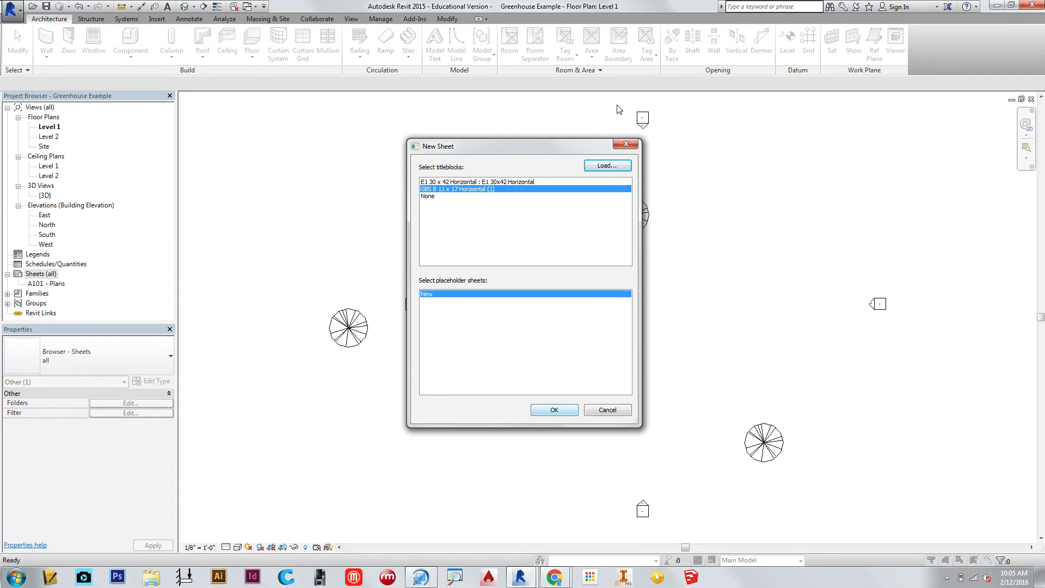
click(626, 143)
Step: Open sheet A101 - Plans and examine its title block fields and the matching identity data properties
double_click(52, 284)
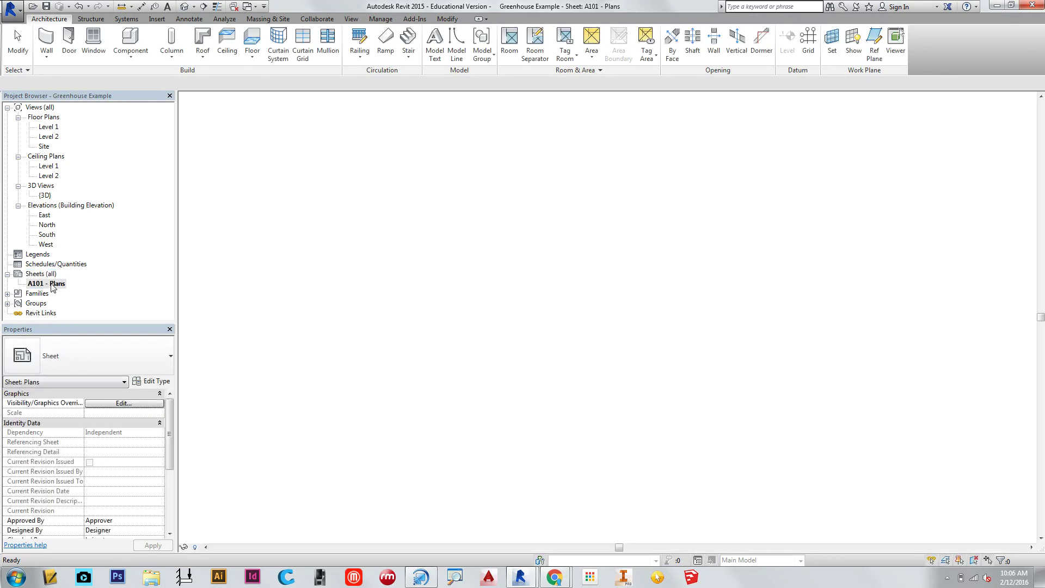
scroll(533, 305, up, 5)
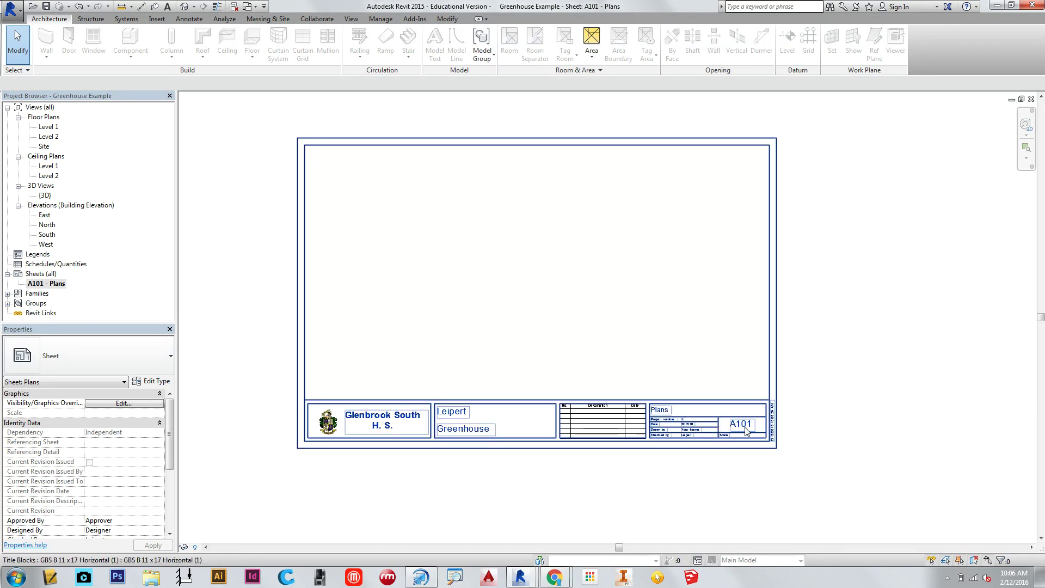
scroll(737, 433, up, 3)
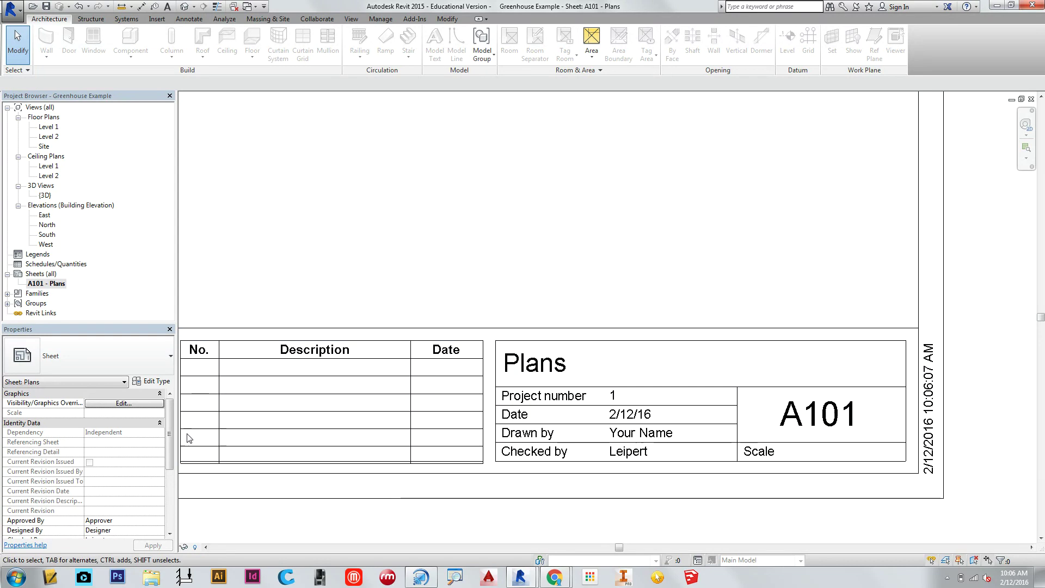
drag(169, 426, 171, 500)
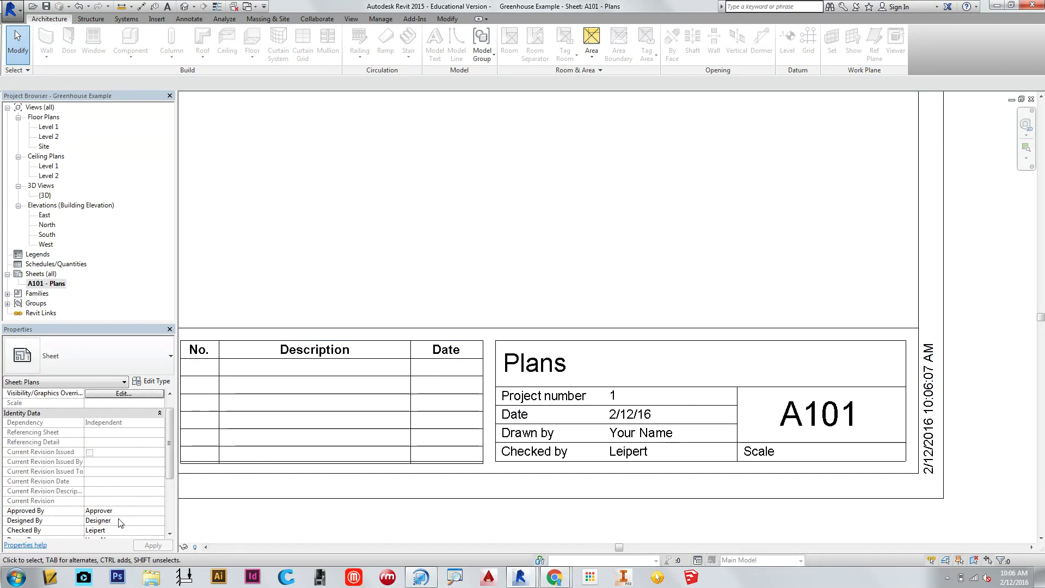
drag(171, 447, 164, 492)
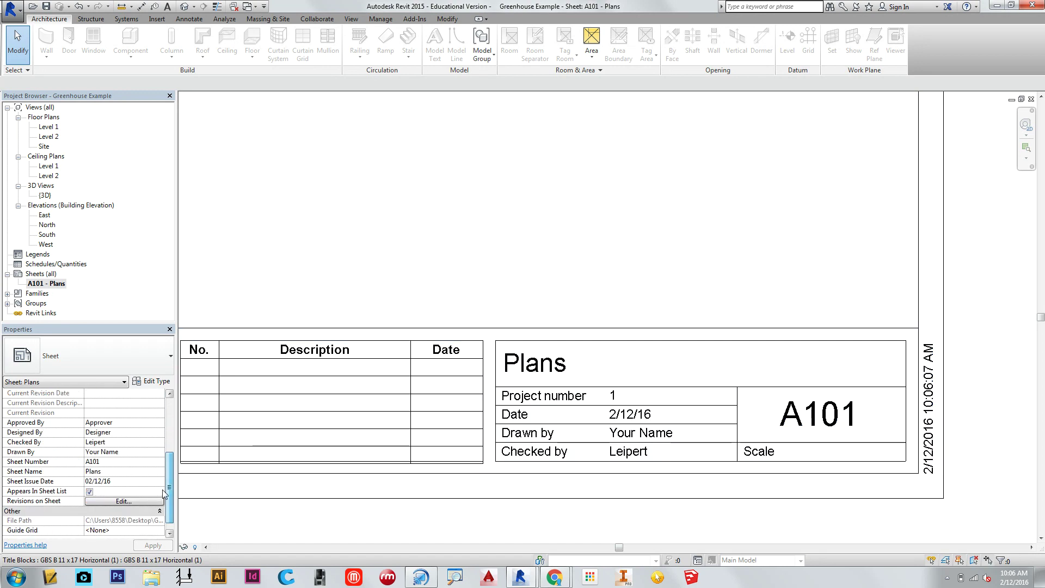
Step: Place the Level 1 floor plan view on sheet A101 - Plans
middle_drag(328, 256, 578, 380)
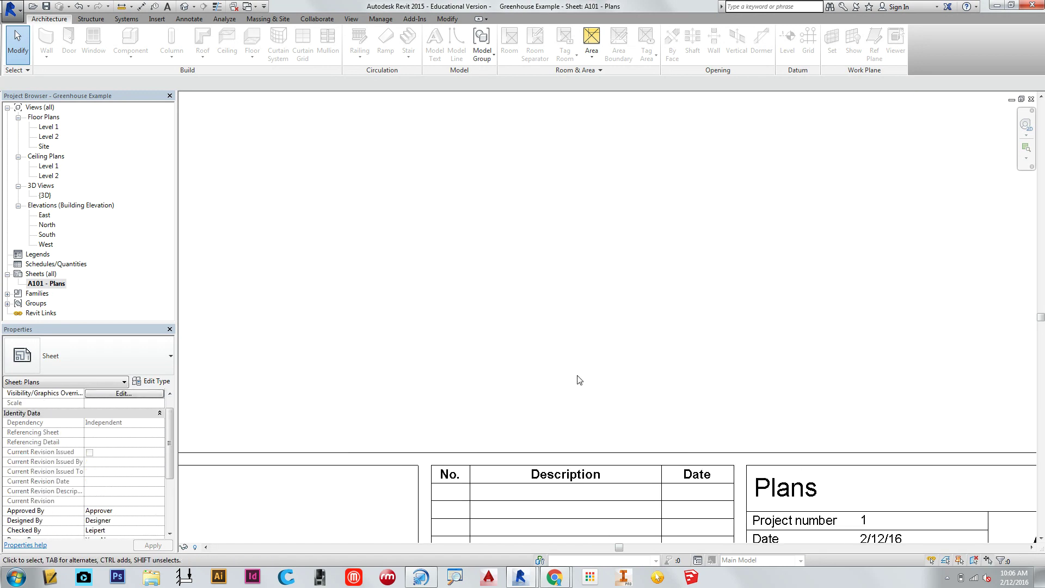
scroll(470, 328, down, 2)
scroll(465, 298, down, 3)
middle_drag(384, 238, 569, 344)
scroll(555, 335, down, 1)
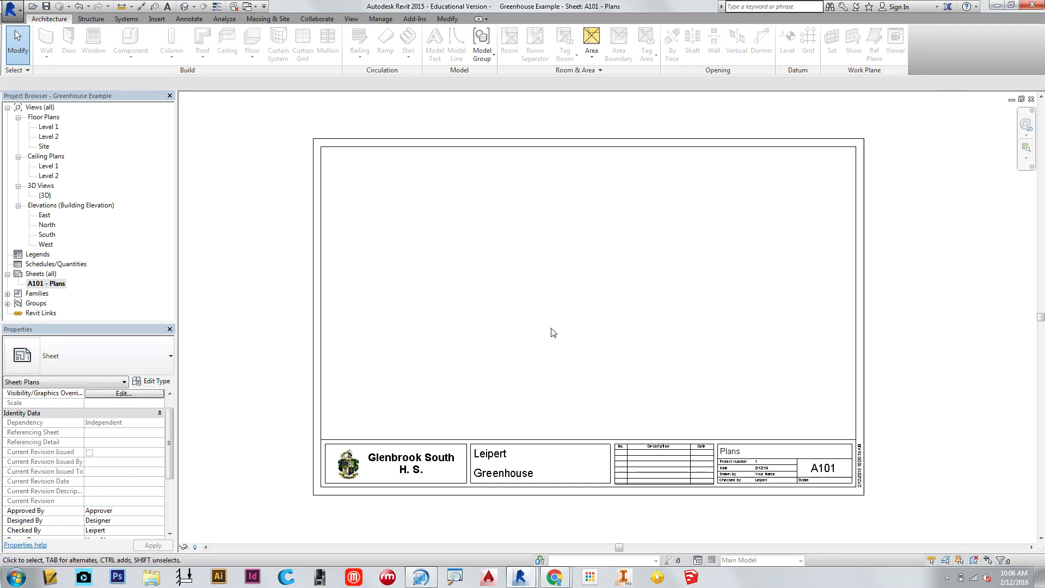
drag(45, 127, 204, 173)
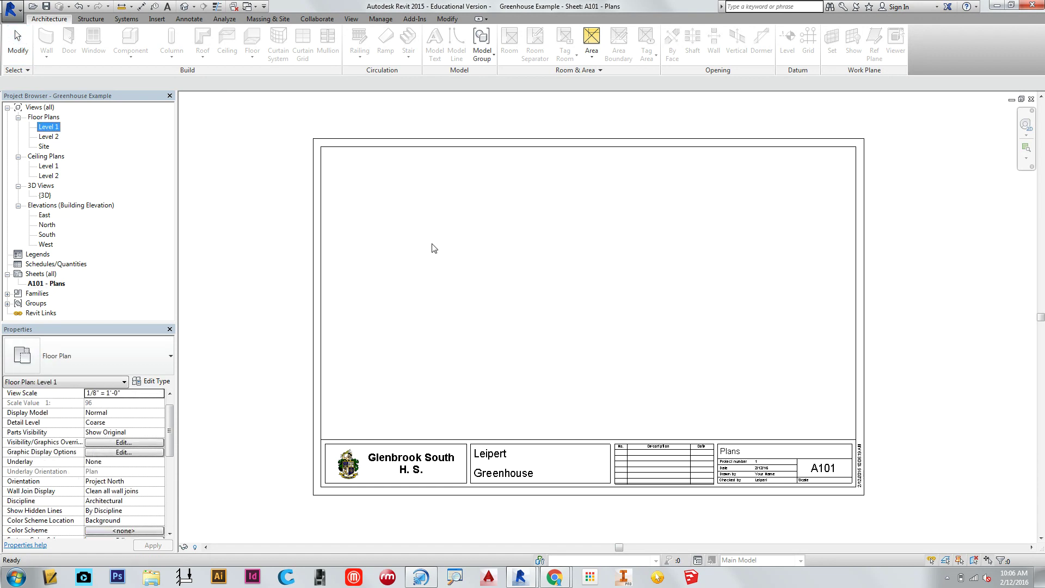
click(446, 253)
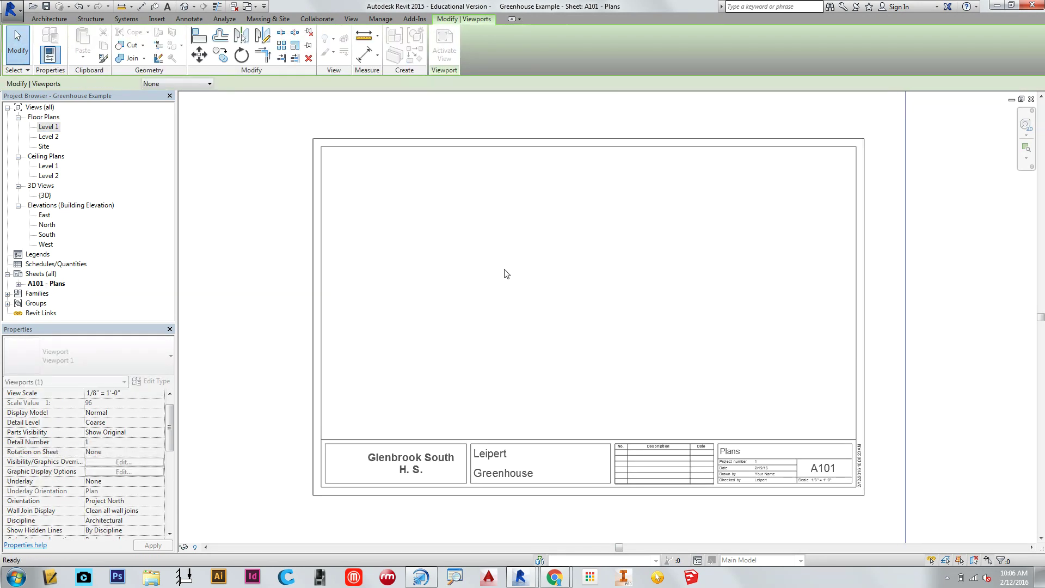
key(Escape)
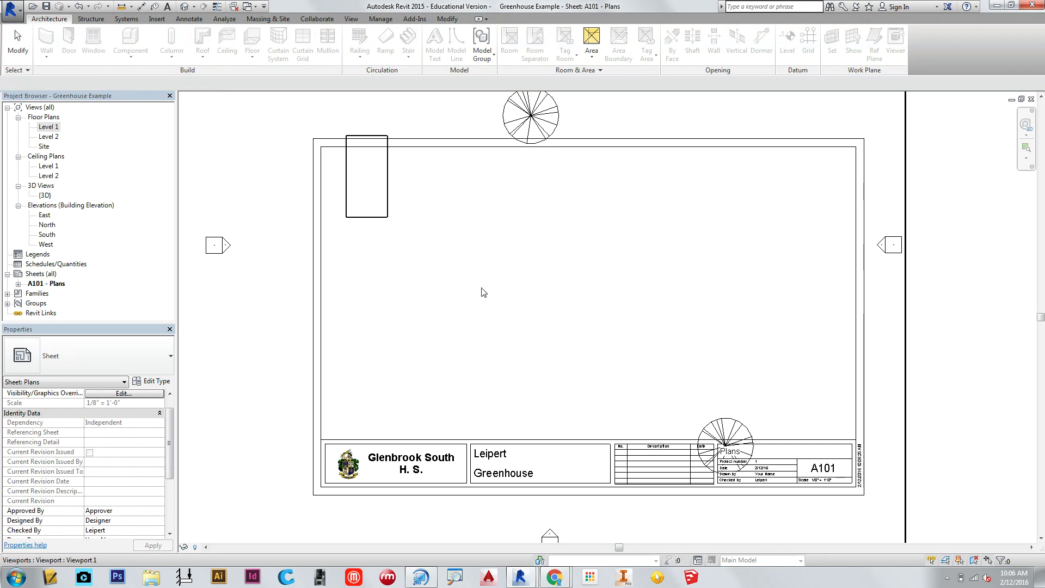
Step: Shorten the title line below the Level 1 viewport to a small fraction of its length
scroll(483, 293, down, 3)
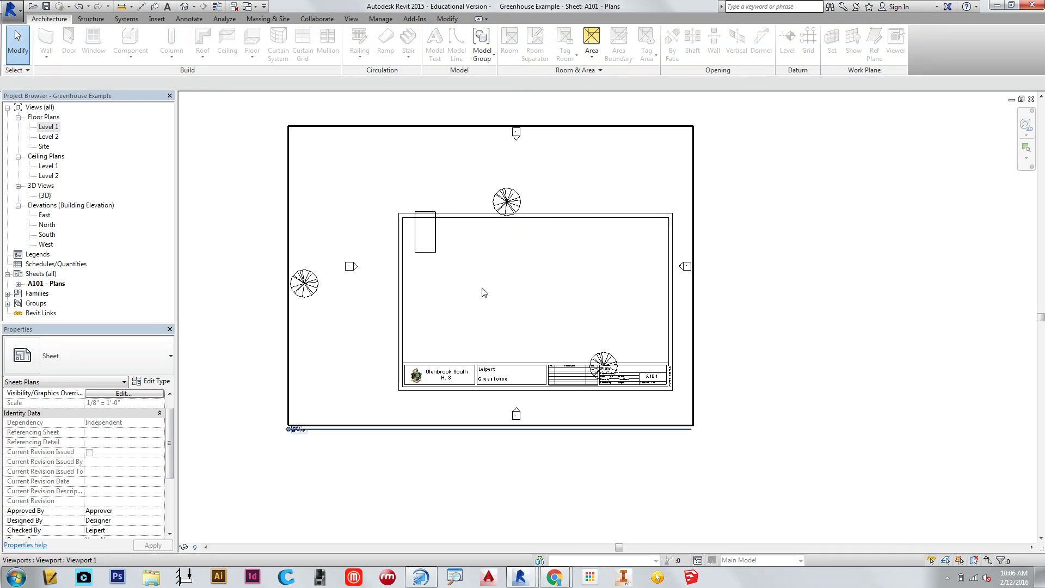
click(623, 142)
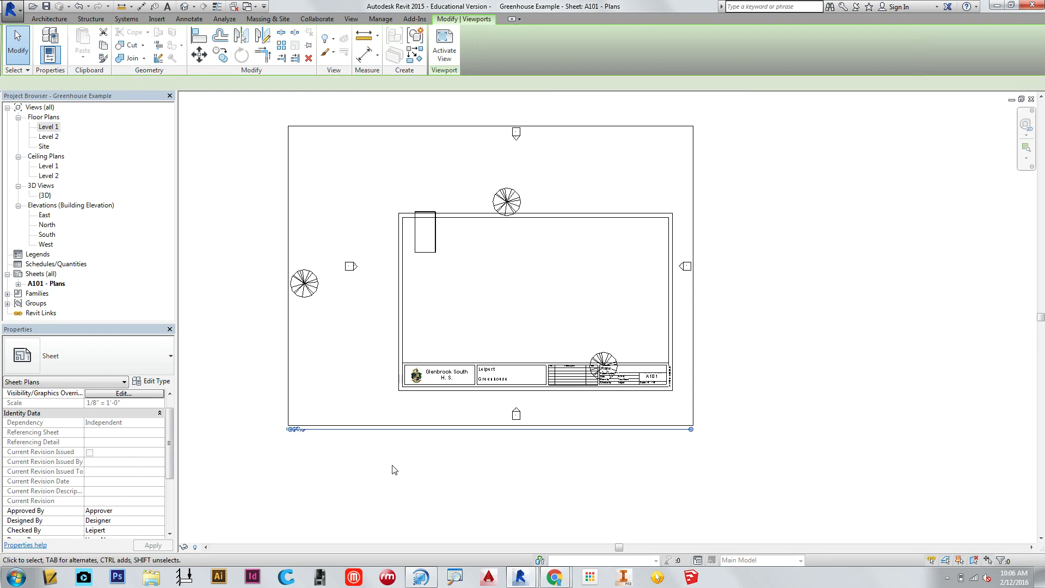
drag(690, 432, 354, 432)
scroll(321, 427, up, 3)
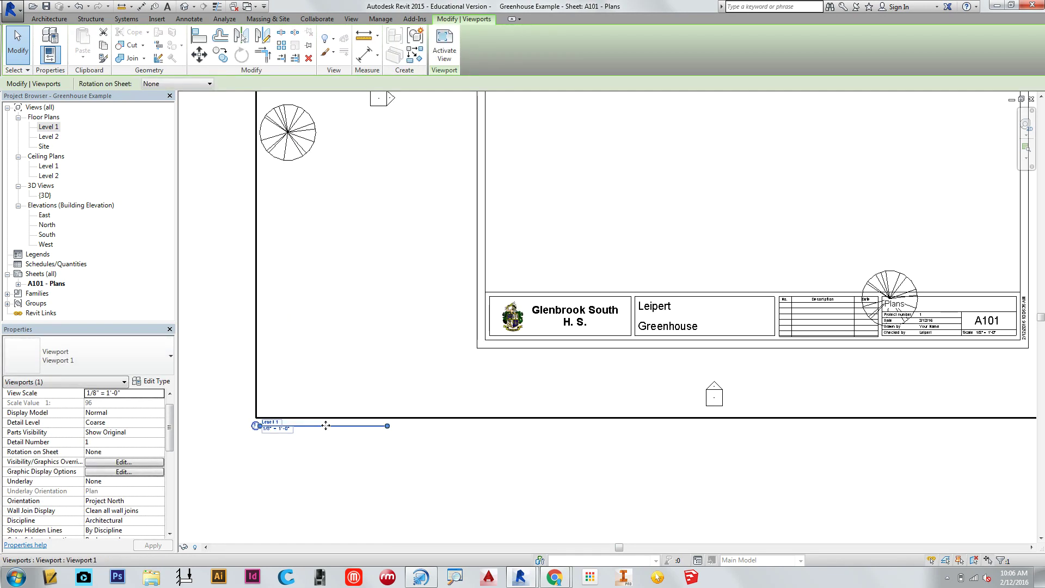
Step: Delete the Level 1 viewport from sheet A101 - Plans
scroll(325, 425, down, 3)
key(Escape)
click(594, 205)
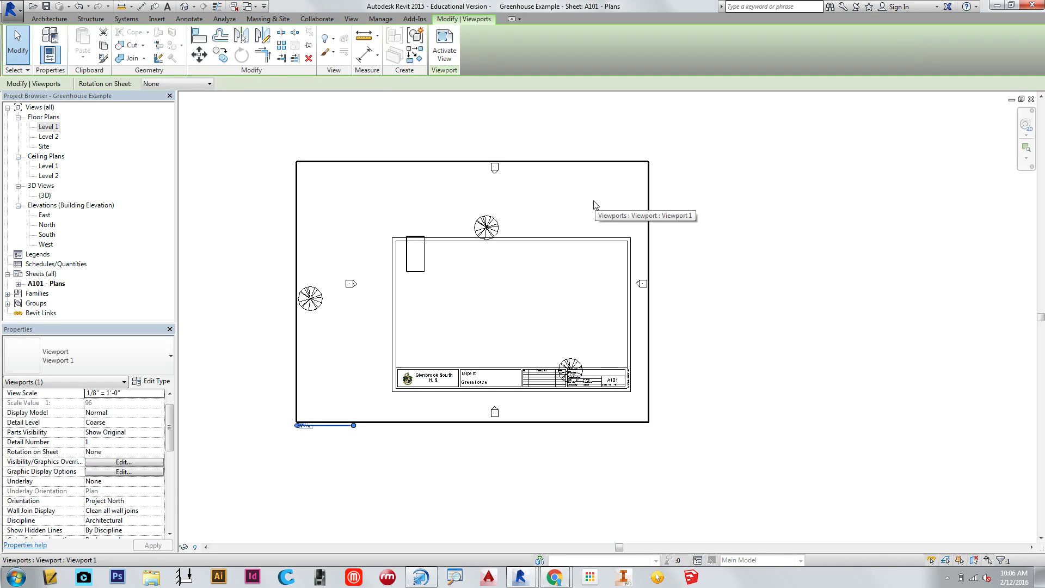
key(Delete)
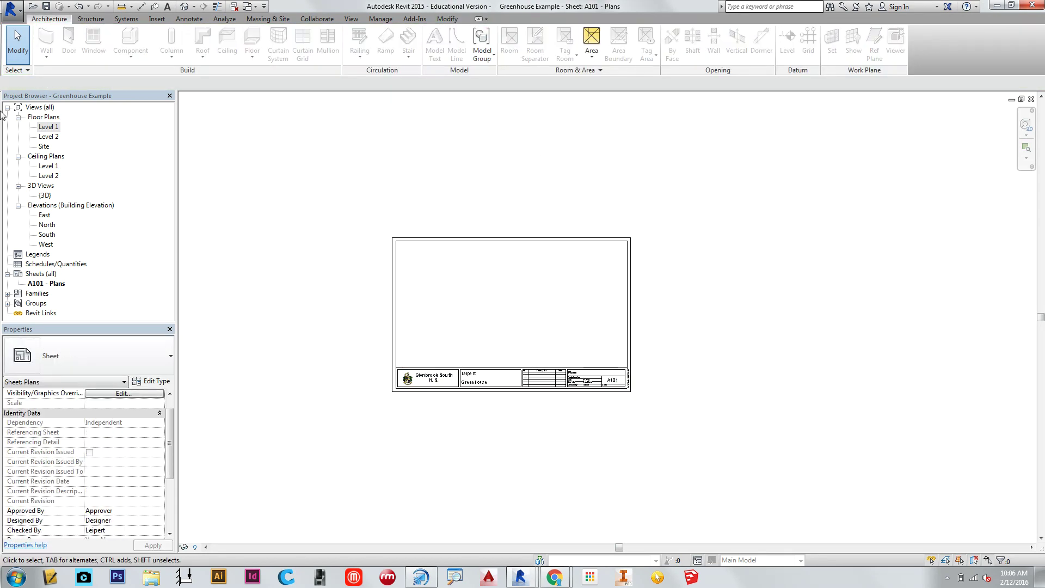
Step: Open the Level 1 floor plan view
double_click(47, 126)
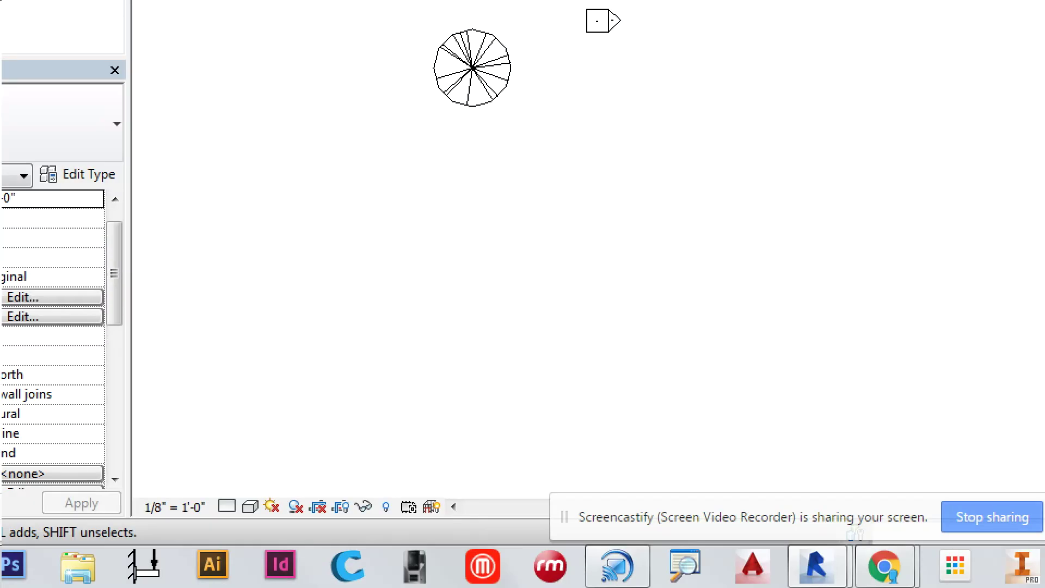
drag(161, 481, 214, 338)
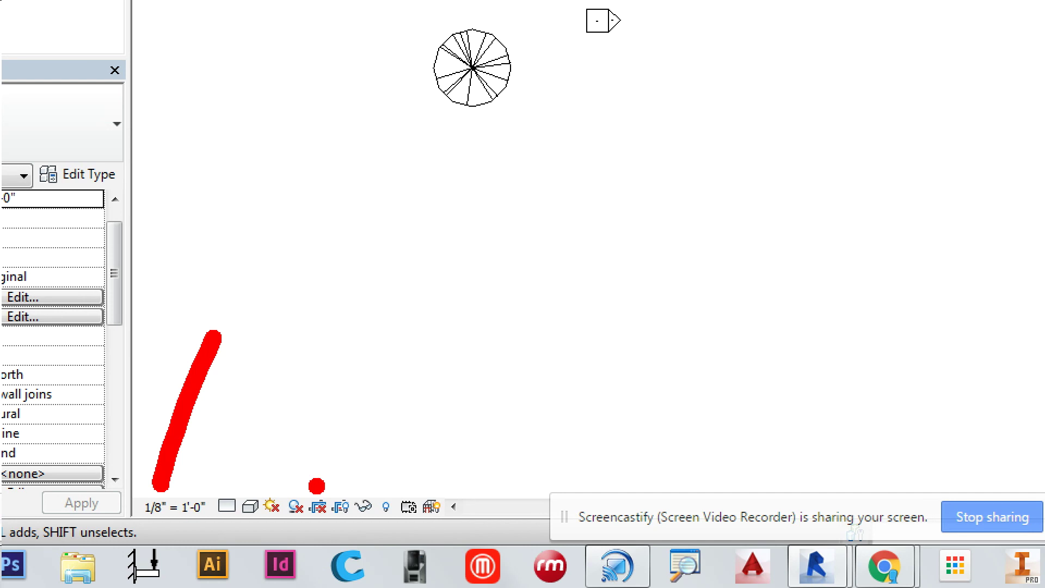
drag(316, 485, 351, 381)
mouse_move(349, 489)
mouse_down()
mouse_move(357, 460)
mouse_move(437, 373)
mouse_up()
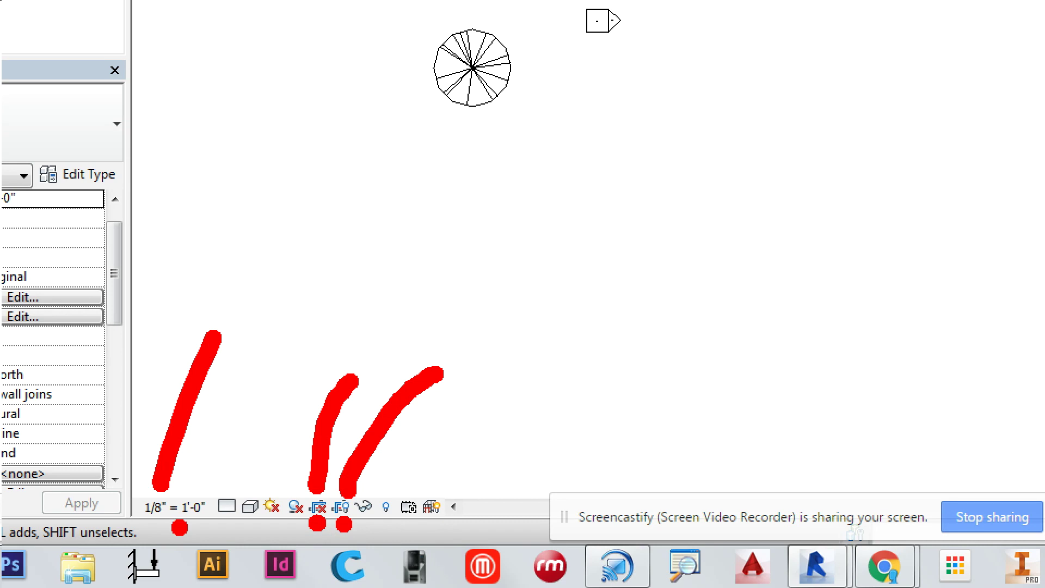
key(Escape)
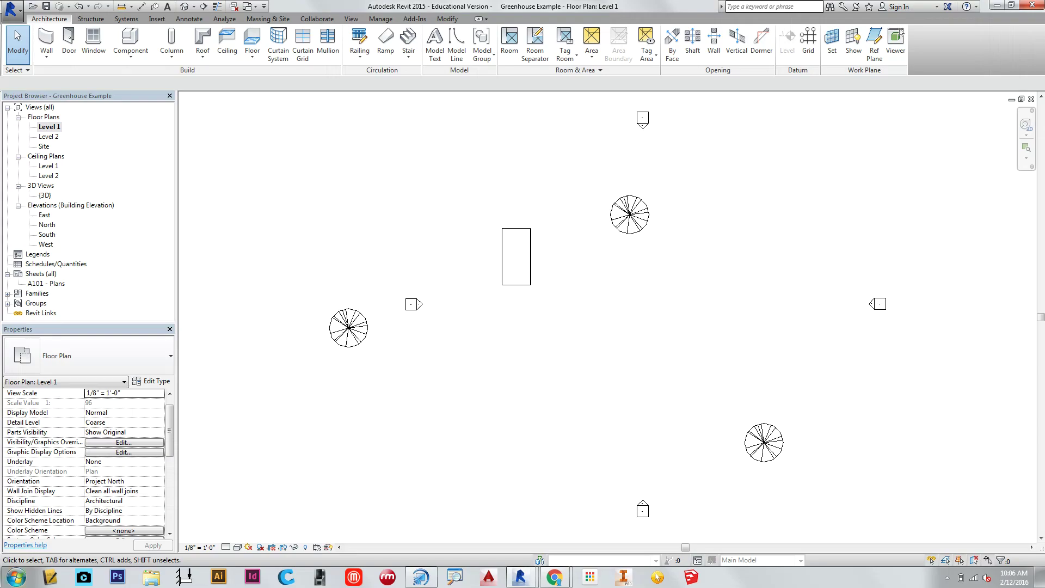
Step: Show the Level 1 plan's crop region and pull its four sides in around the rectangular greenhouse
scroll(455, 390, down, 3)
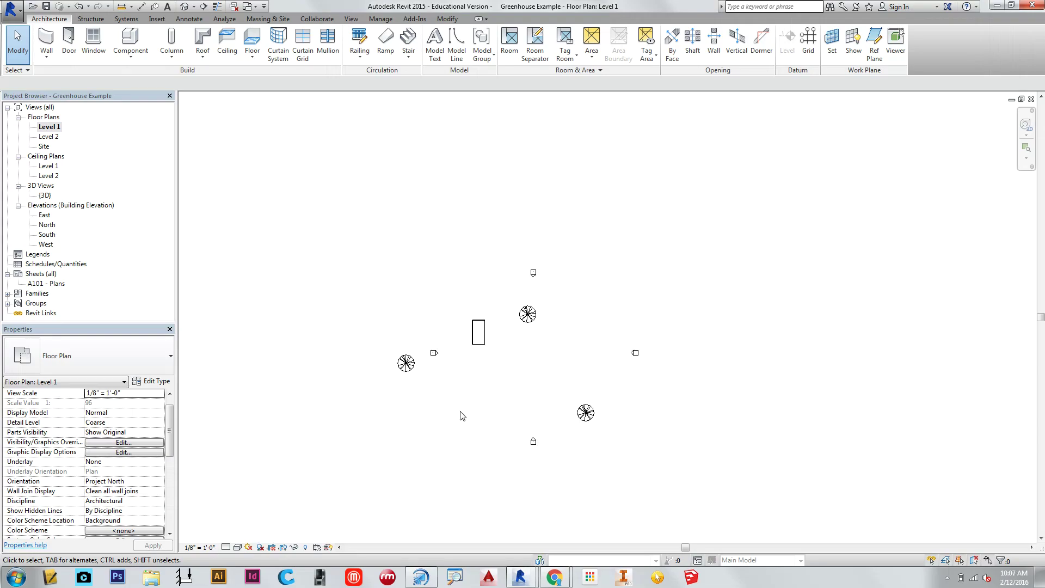
click(272, 547)
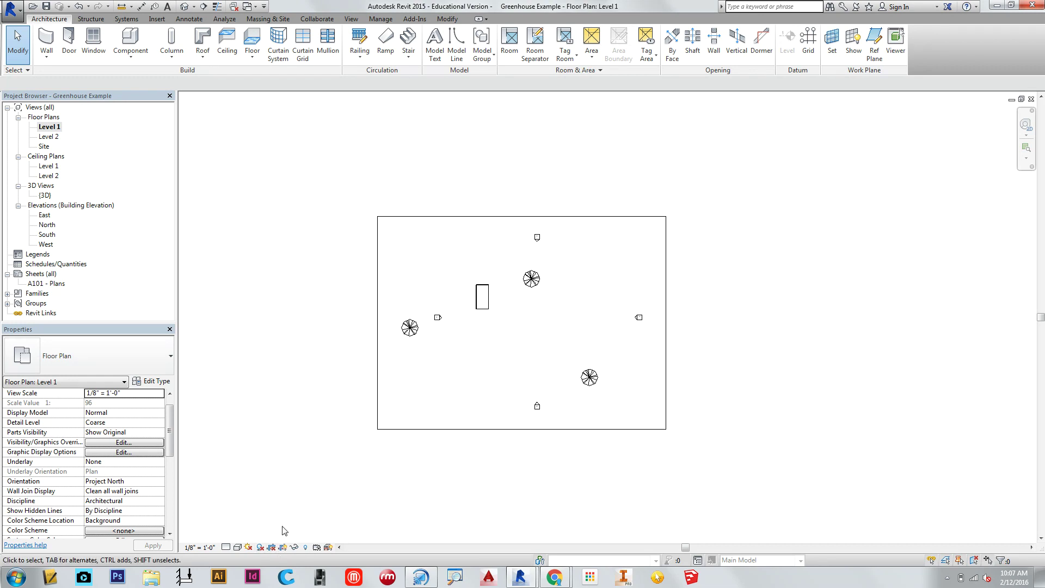
click(378, 300)
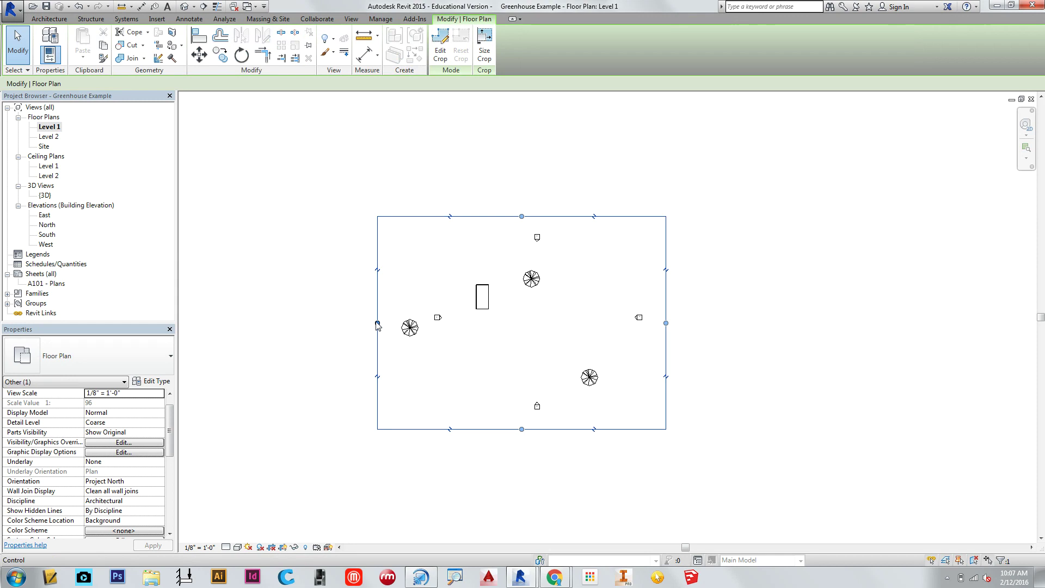
drag(378, 322, 472, 320)
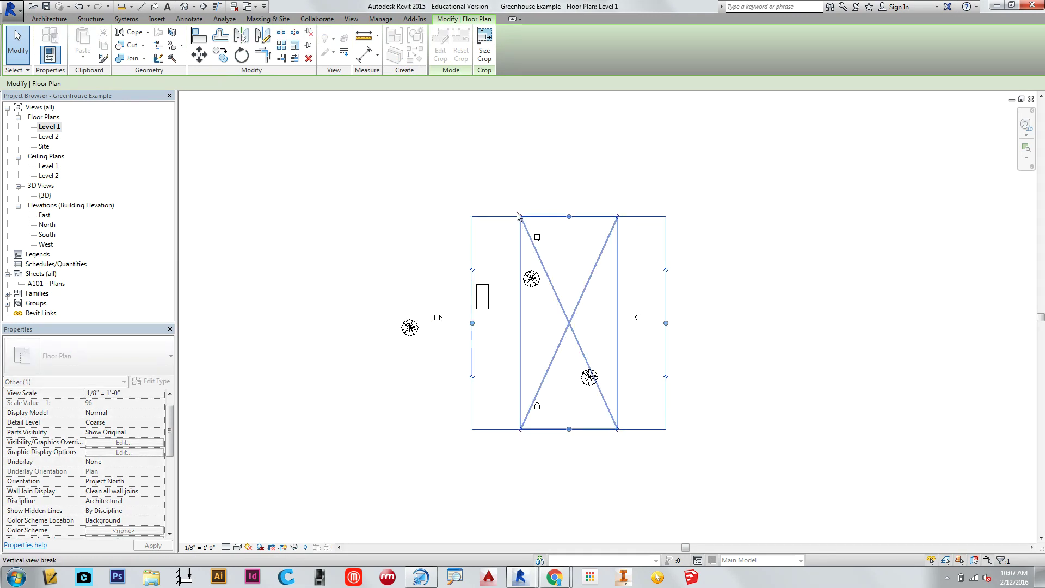
drag(567, 219, 566, 279)
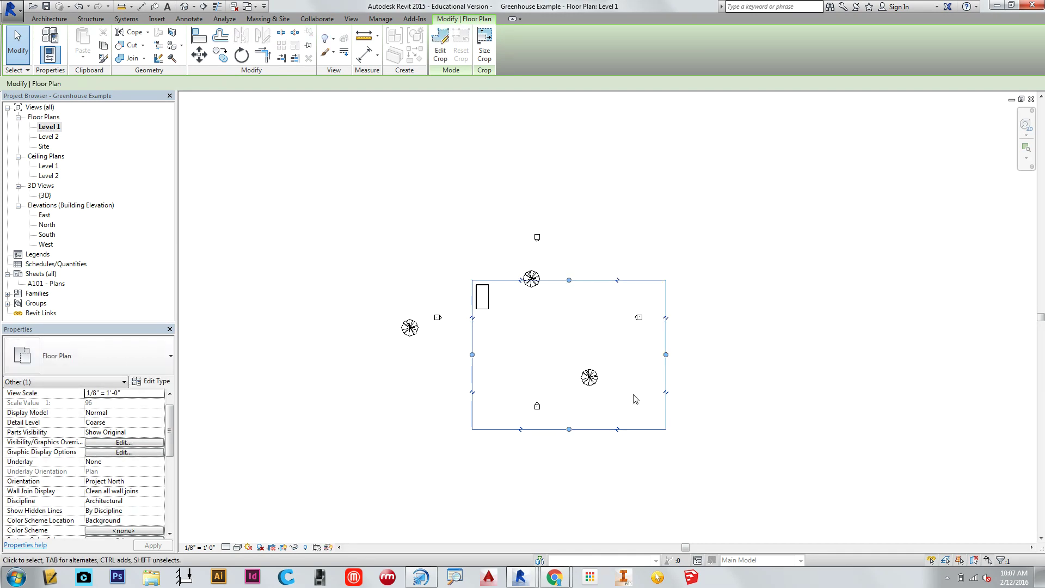
drag(665, 355, 489, 341)
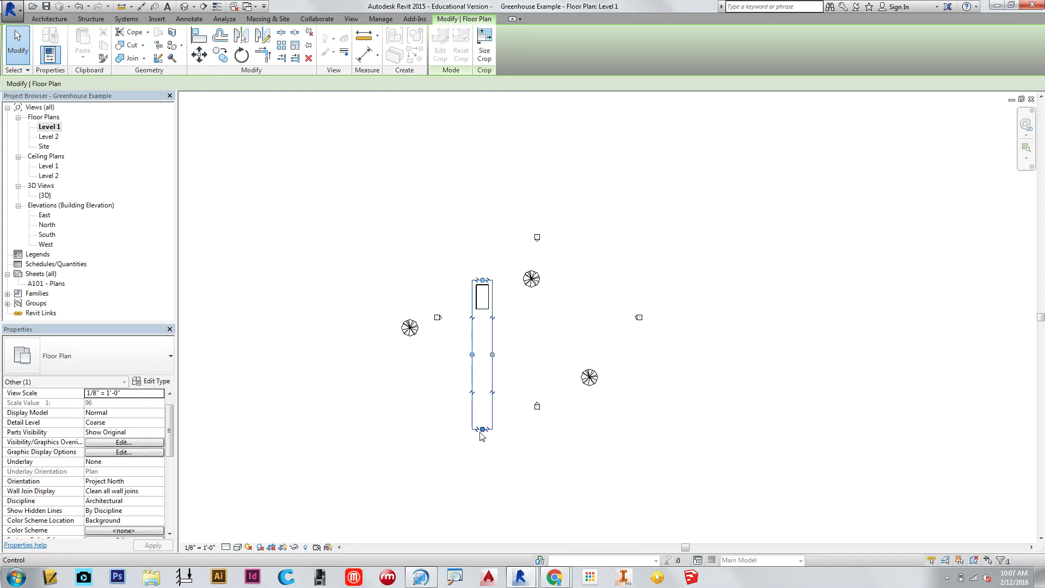
drag(482, 429, 482, 310)
Step: Tighten all four sides of the Level 1 crop region so they sit just outside the greenhouse walls
scroll(483, 297, up, 6)
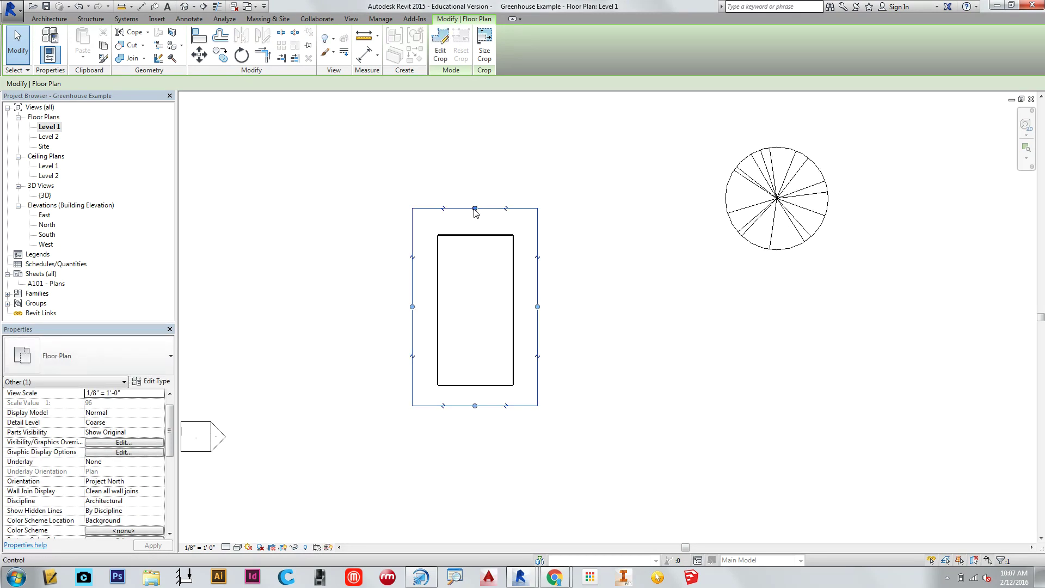
drag(475, 208, 476, 228)
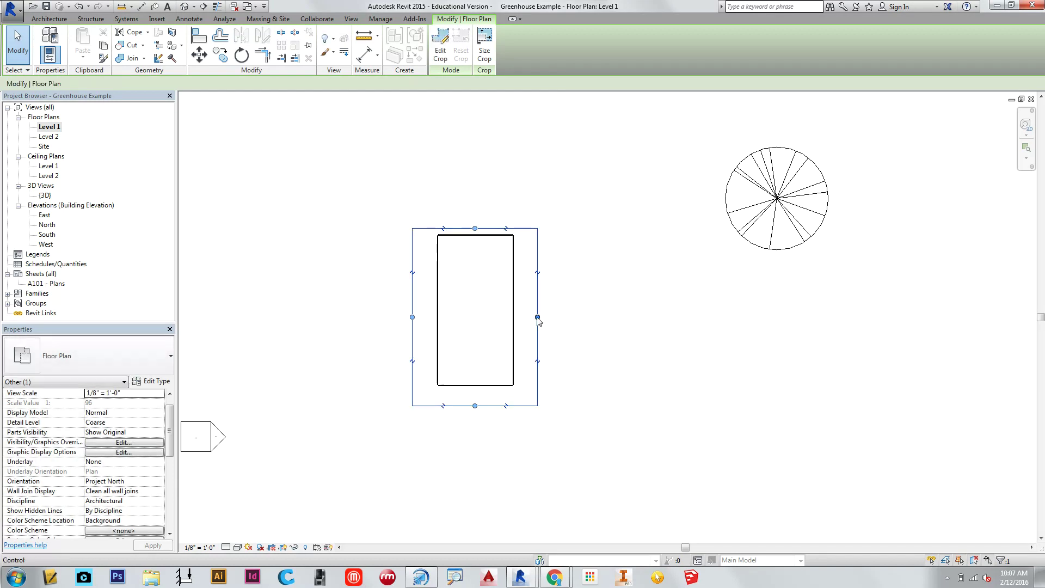
drag(537, 317, 519, 317)
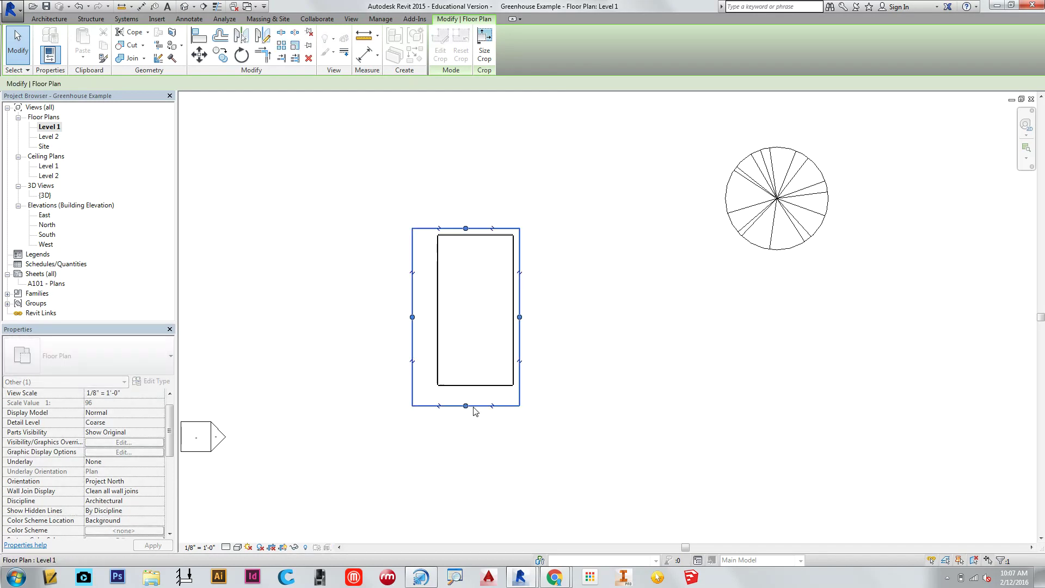
drag(465, 406, 466, 392)
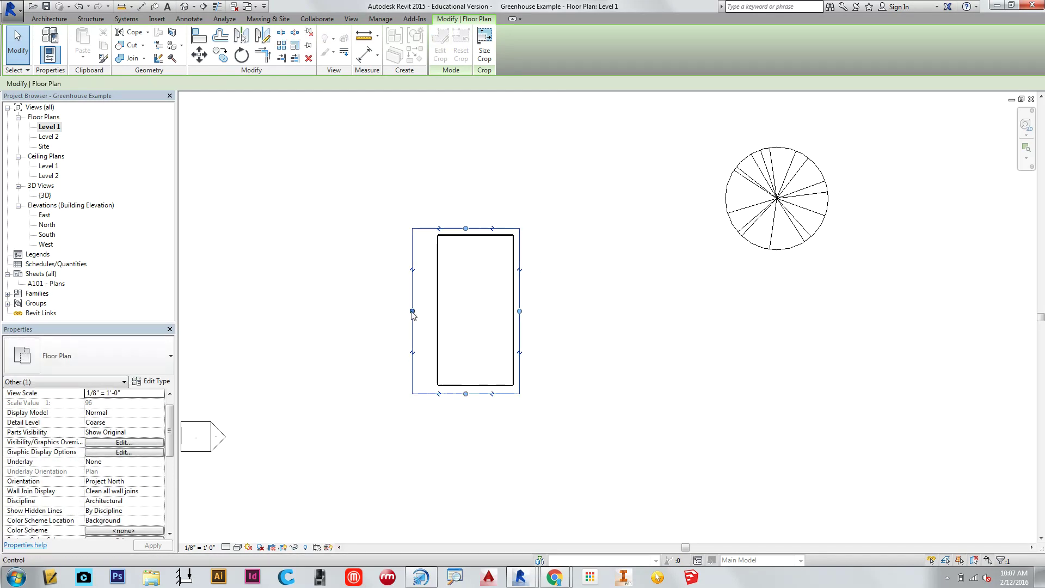
drag(412, 313, 429, 311)
scroll(455, 405, down, 3)
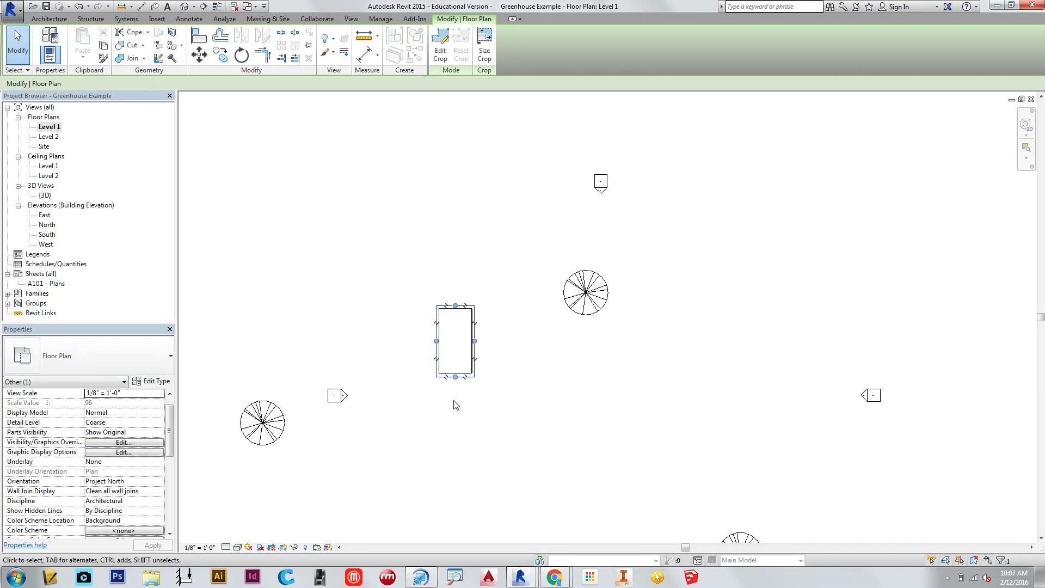
click(456, 406)
Step: Turn on cropping for the Level 1 floor plan and hide its crop region boundary
middle_drag(516, 442, 433, 345)
scroll(435, 343, down, 3)
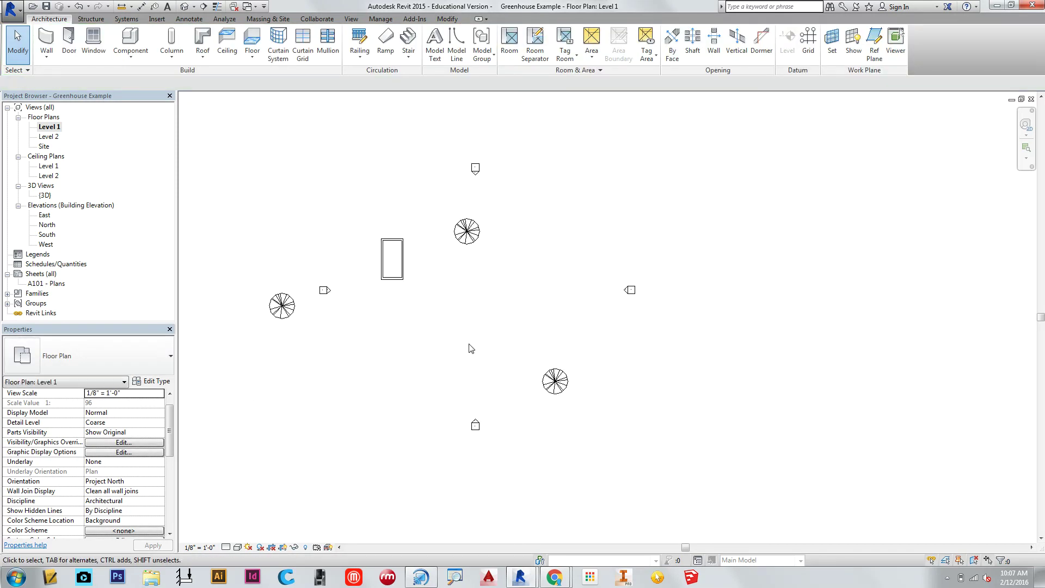
click(270, 547)
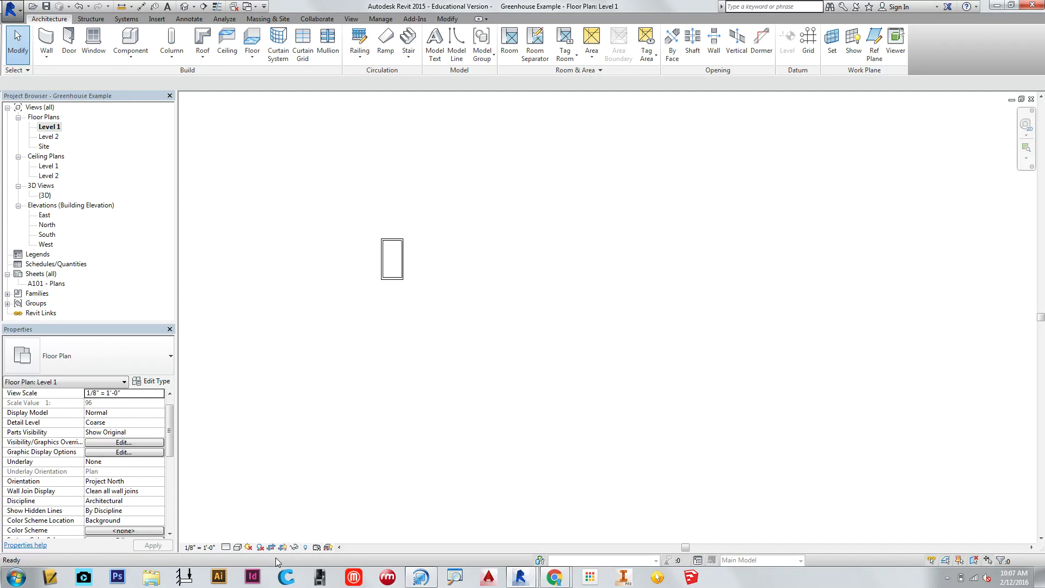
key(ctrl+1)
click(282, 516)
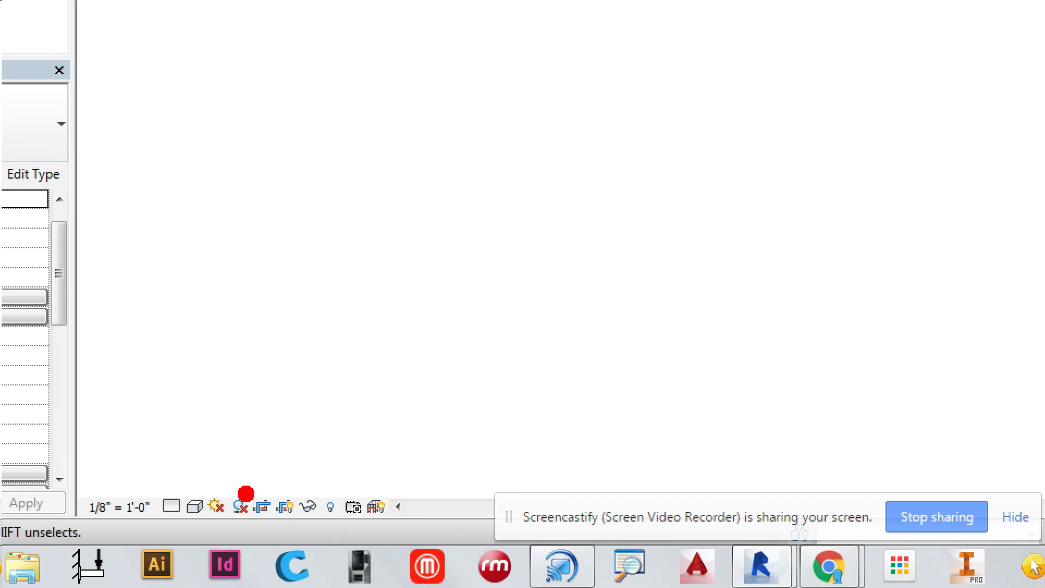
drag(258, 482, 266, 446)
key(Escape)
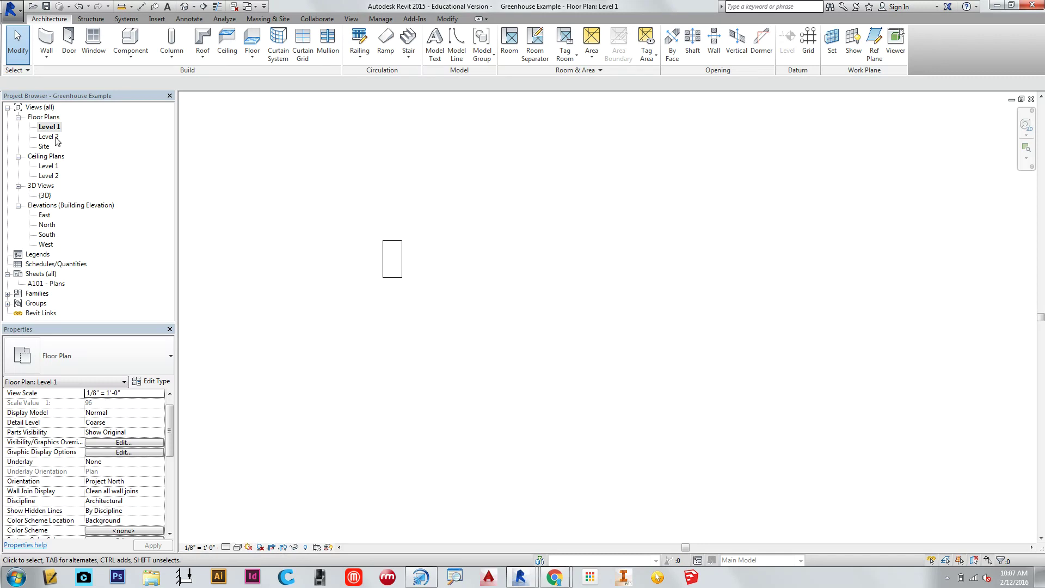
Step: Open sheet A101 - Plans and place the Level 1 floor plan in the upper-left area of the title block
double_click(43, 284)
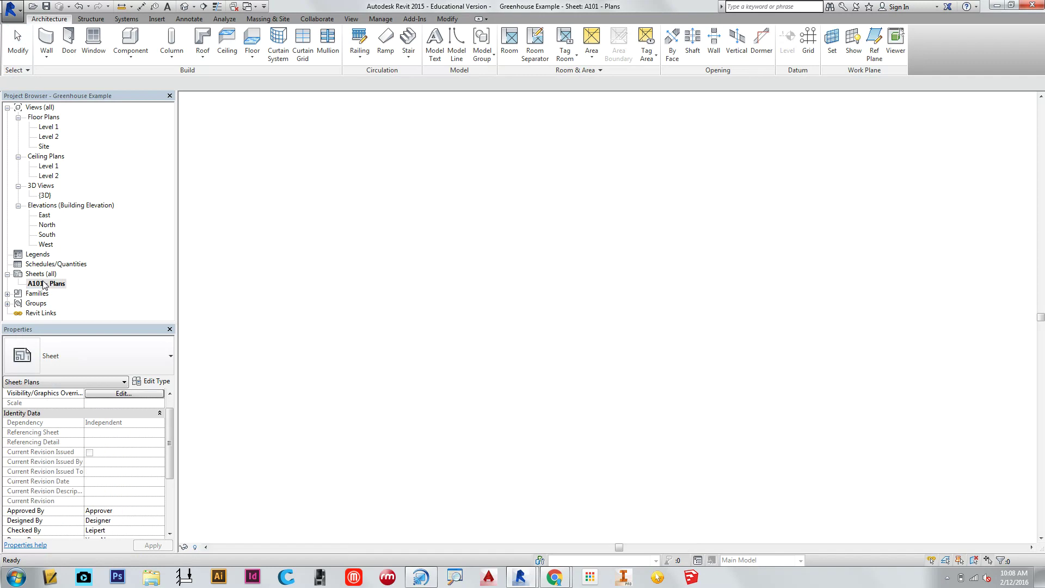
drag(48, 129, 432, 288)
click(436, 287)
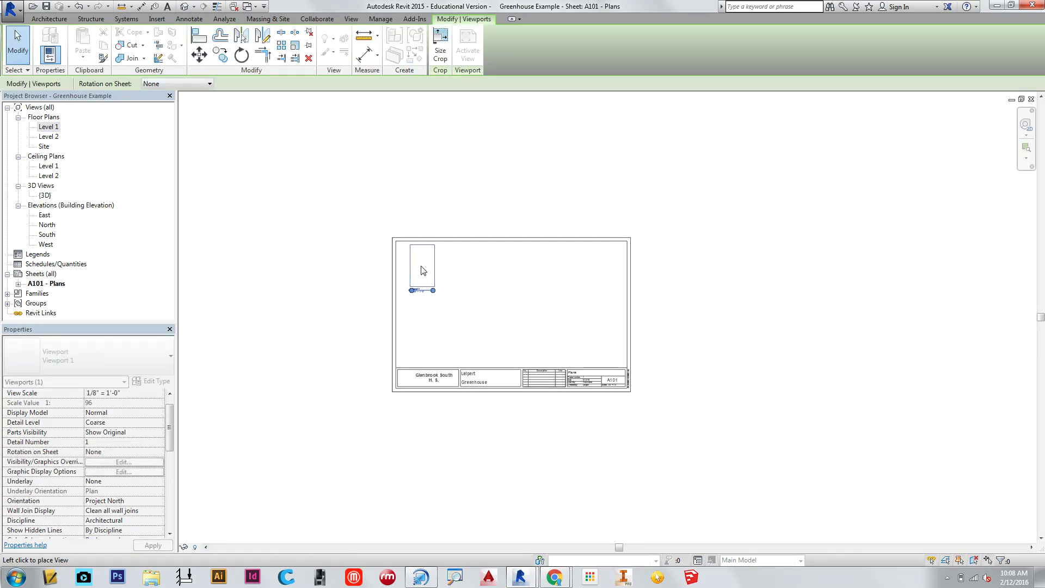
click(422, 277)
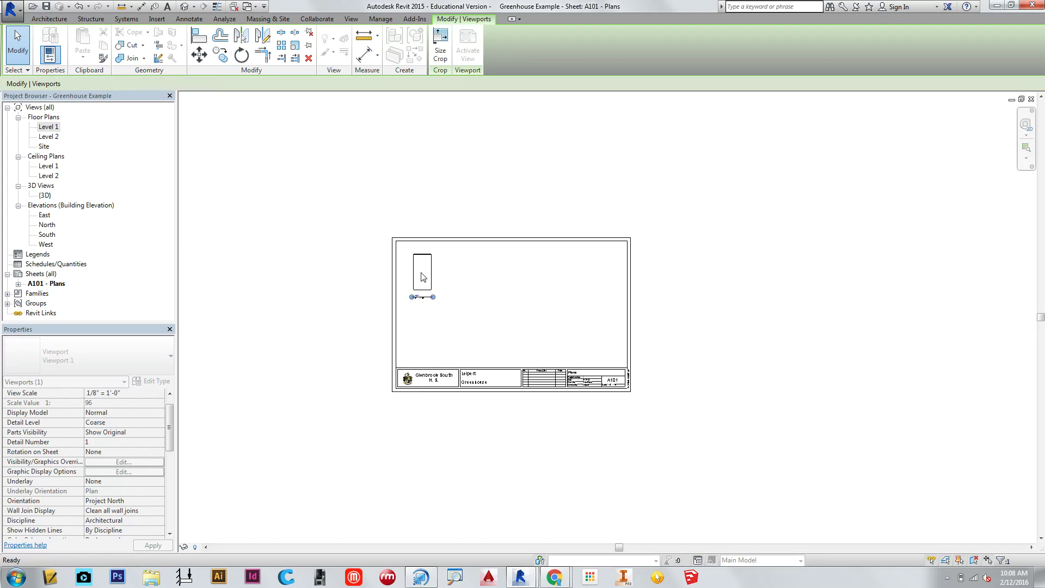
scroll(422, 278, up, 5)
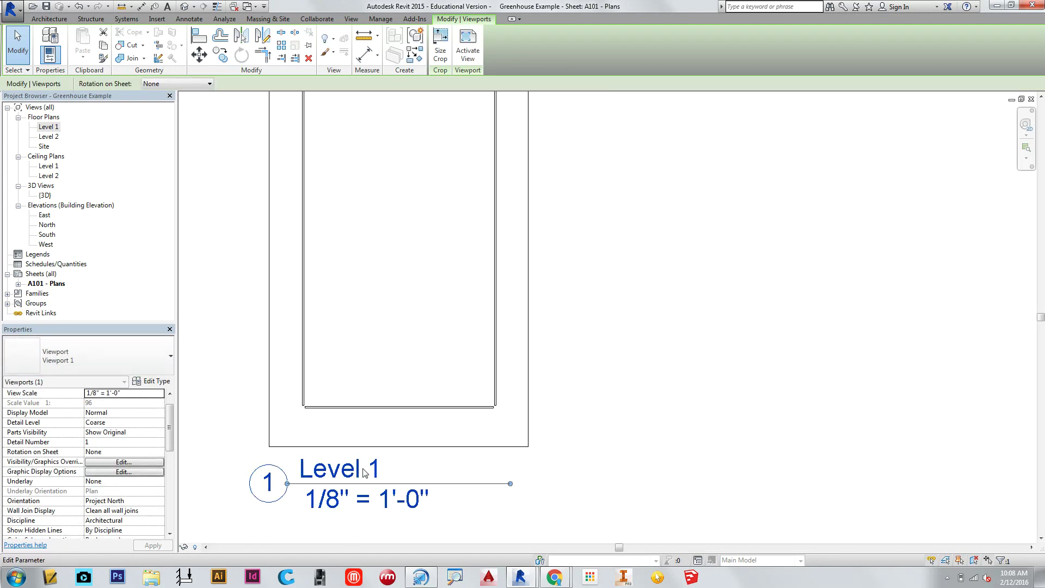
click(631, 438)
Step: Activate the Level 1 viewport on the sheet, set its view scale to 1/4" = 1'-0", and deactivate it
scroll(551, 430, down, 4)
scroll(551, 430, down, 6)
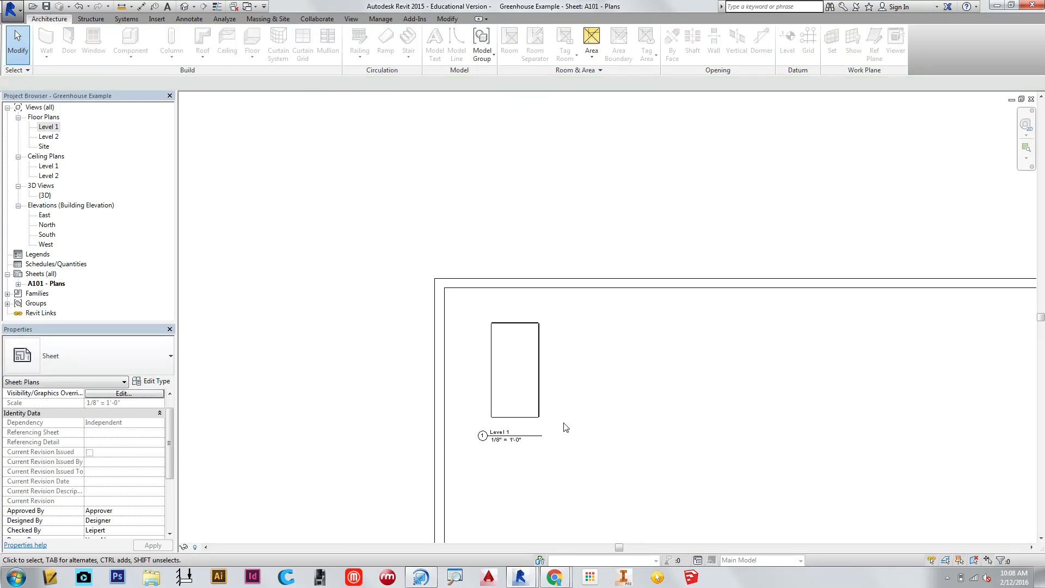
middle_drag(532, 360, 522, 361)
scroll(522, 360, down, 1)
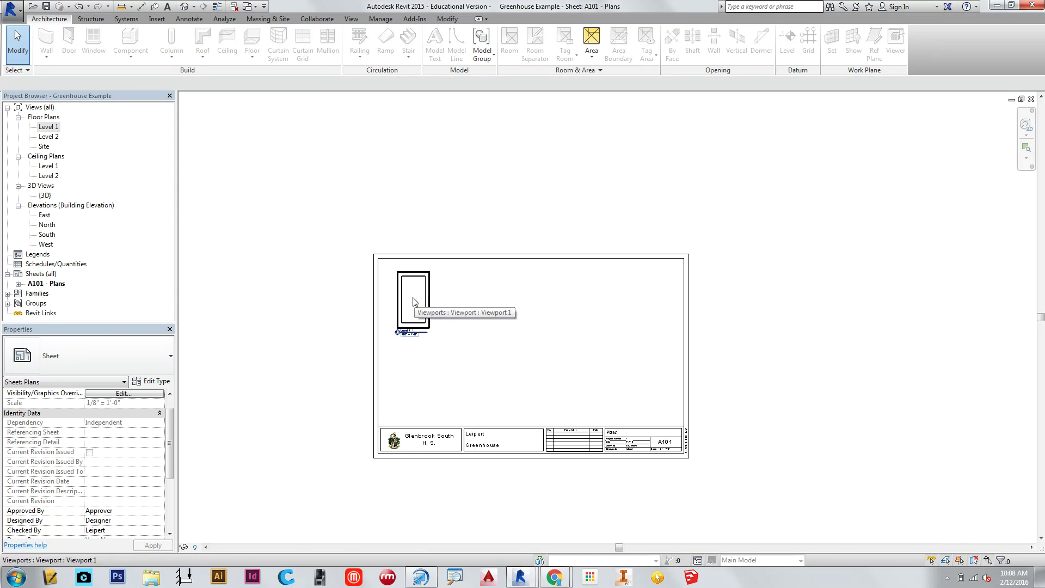
double_click(414, 302)
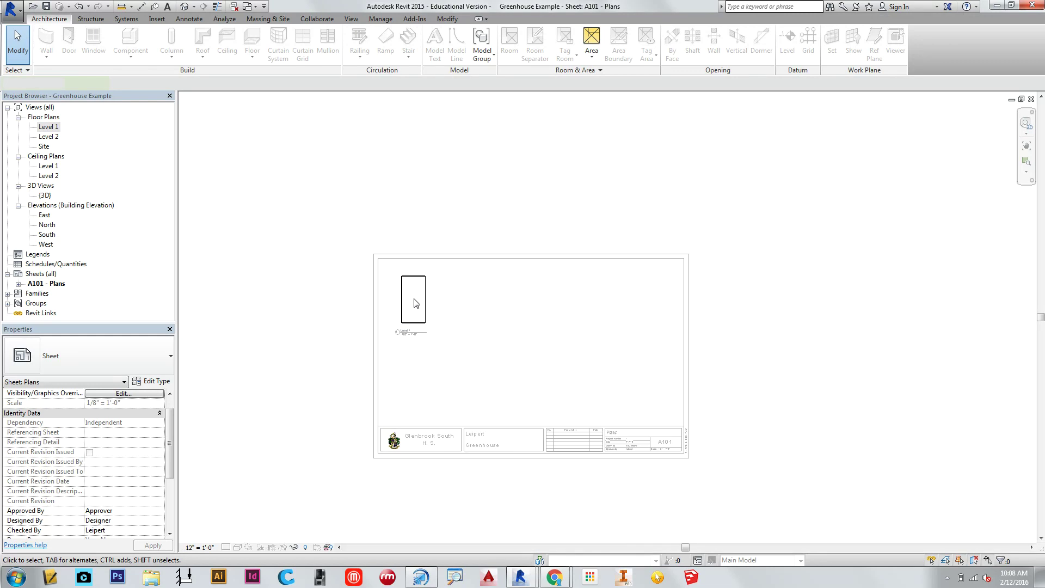
click(211, 548)
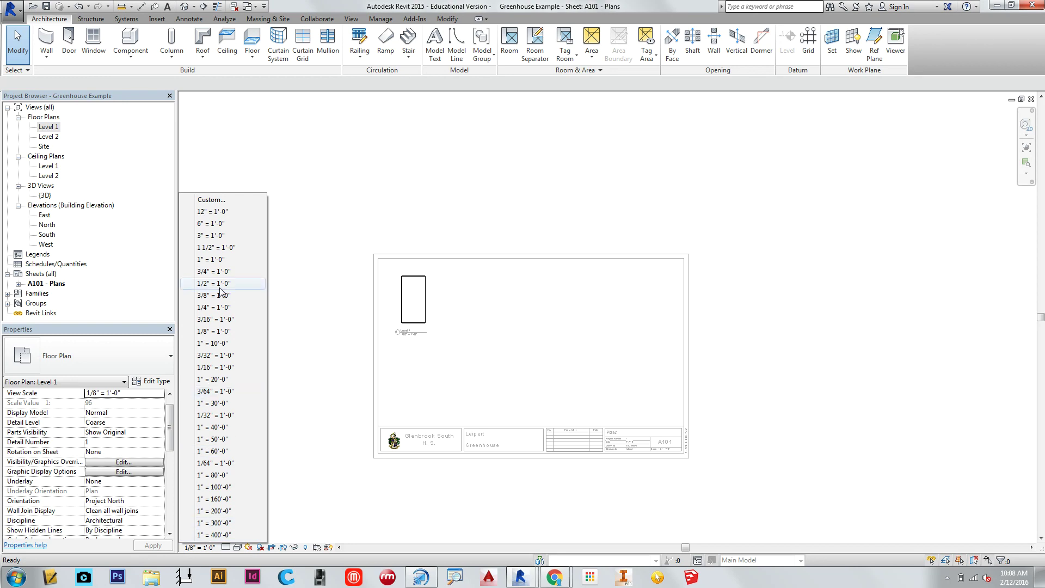
click(222, 307)
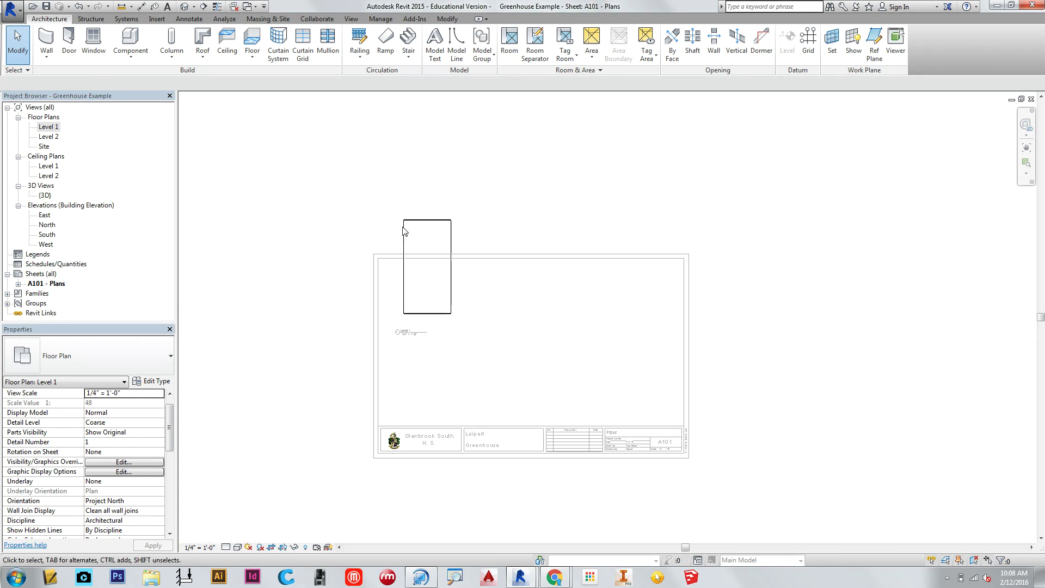
double_click(486, 200)
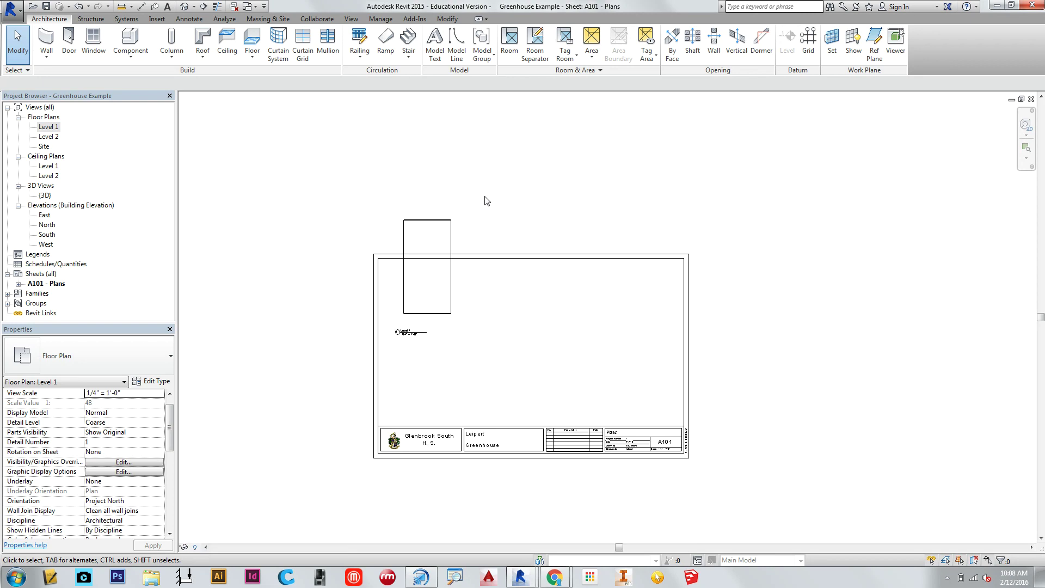
Step: Move the Level 1 view title up and to the right so it sits directly beneath the enlarged plan
click(423, 333)
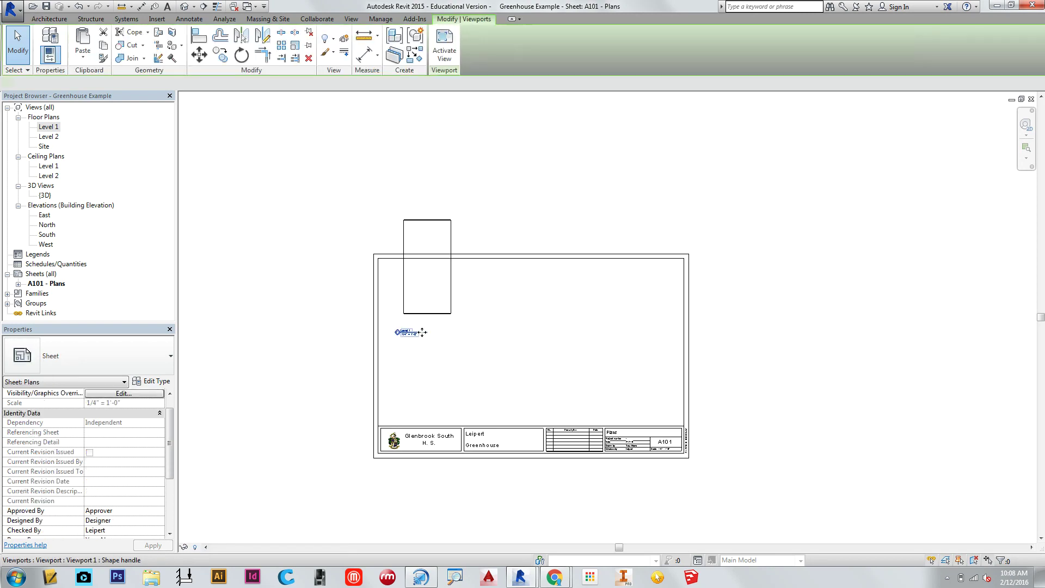
drag(423, 333, 438, 323)
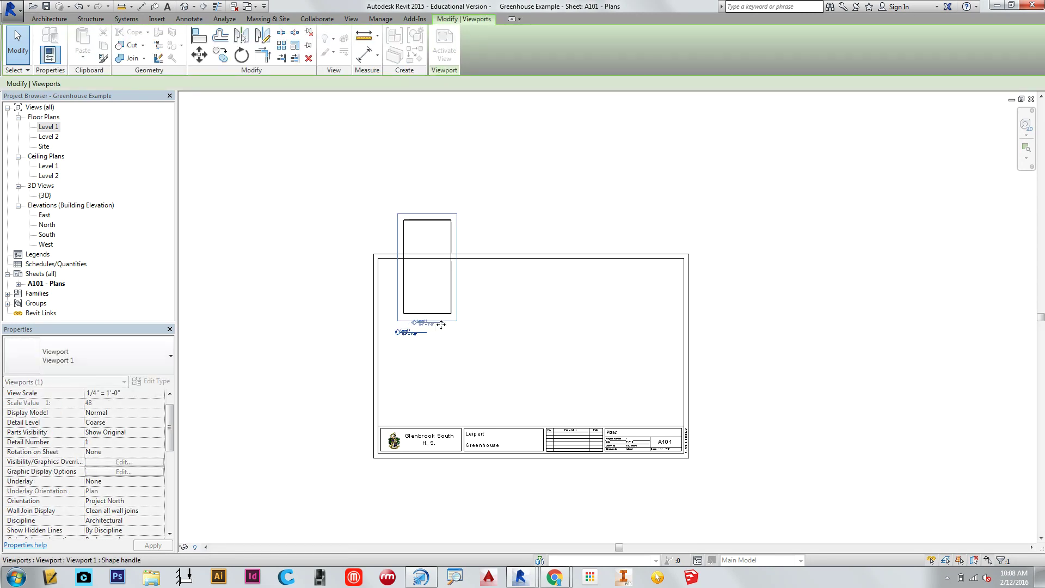
click(511, 340)
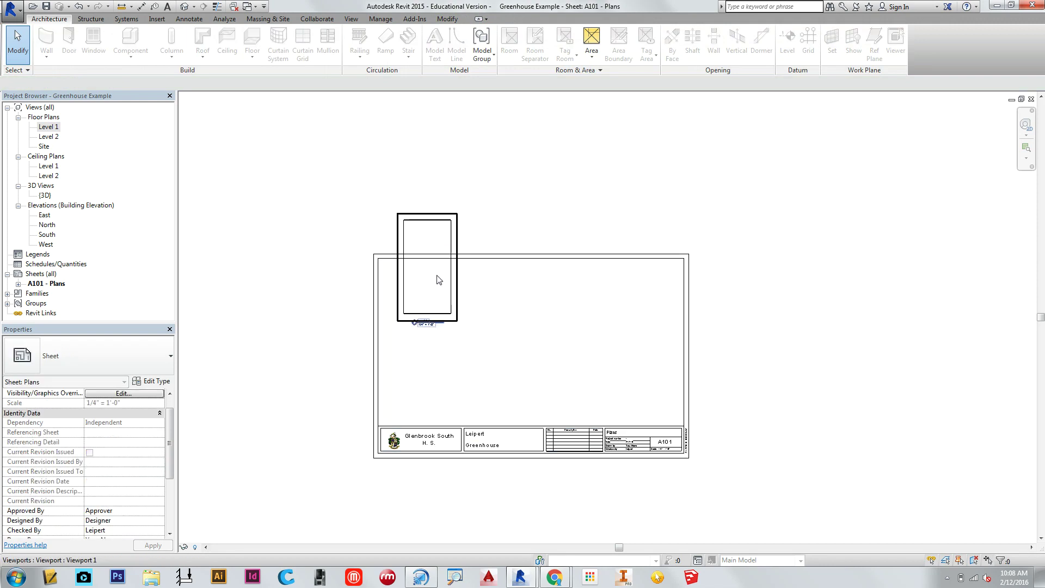
Step: Move the Level 1 viewport down so it fits inside the upper-left corner of the title block border
scroll(435, 276, up, 5)
scroll(439, 276, down, 3)
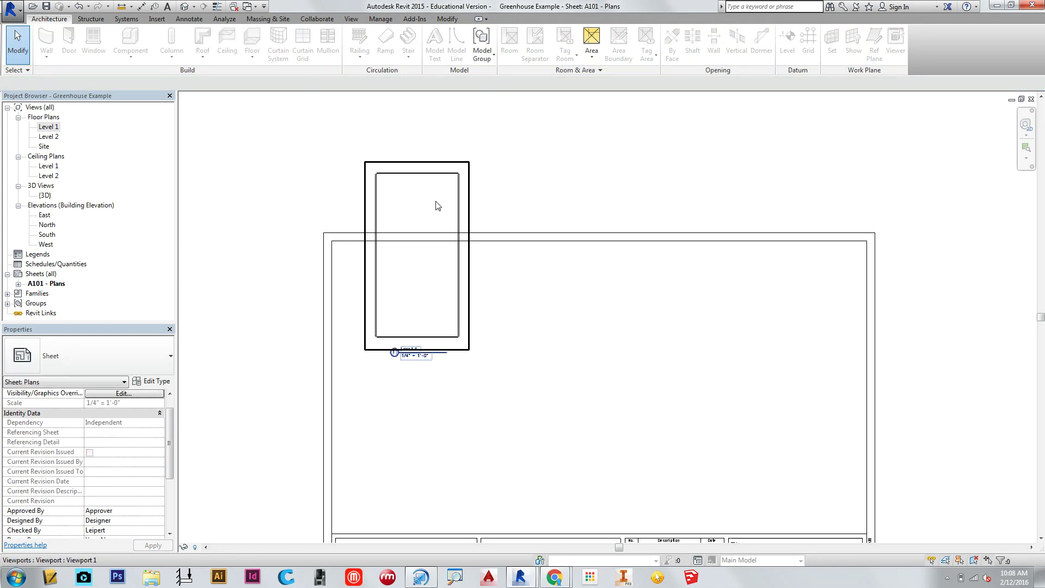
drag(433, 205, 417, 286)
click(550, 368)
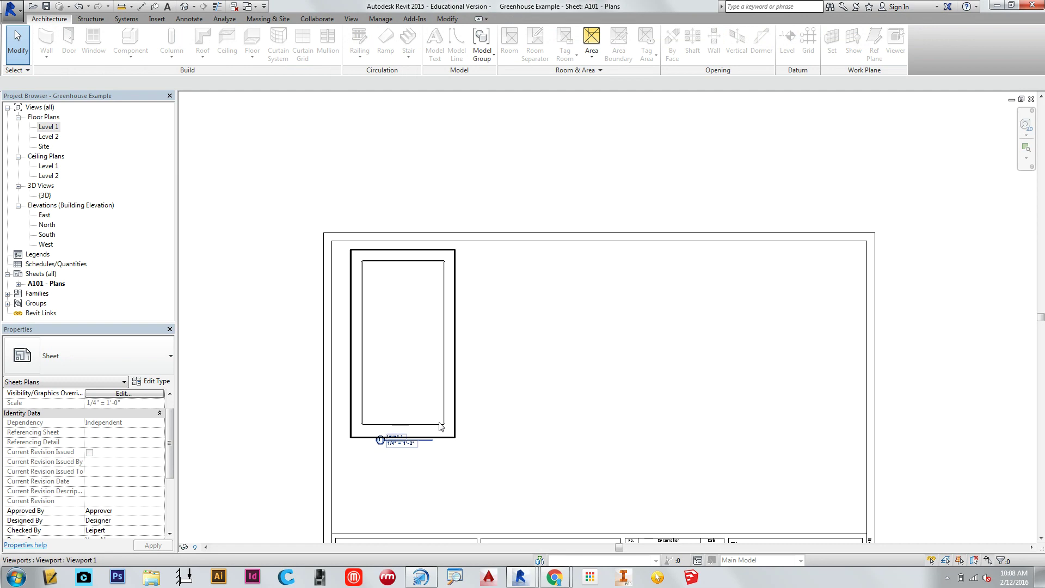
Step: Extend both ends of the Level 1 title line so it spans about the width of the greenhouse plan
scroll(457, 425, up, 3)
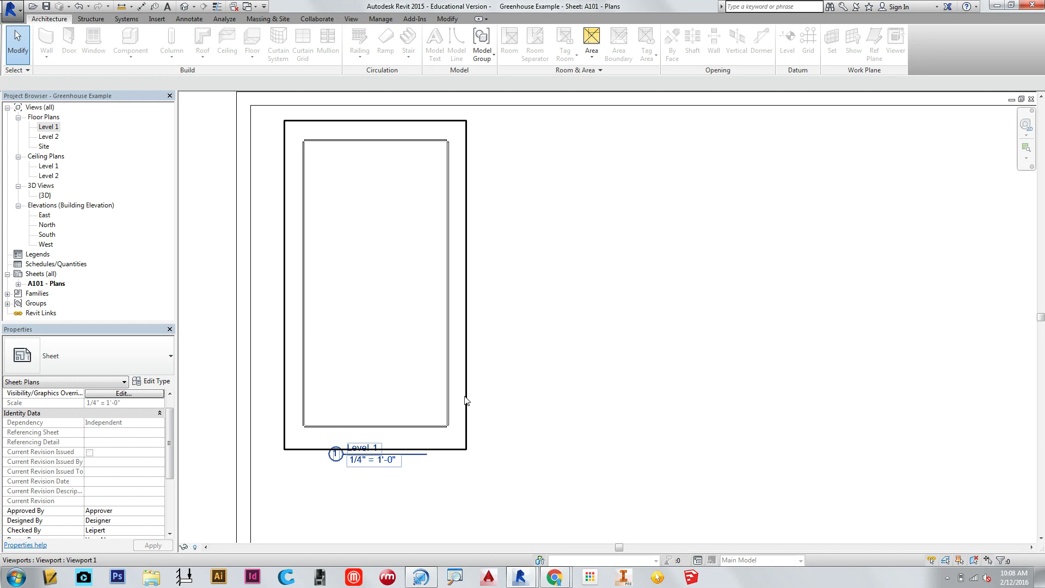
click(466, 400)
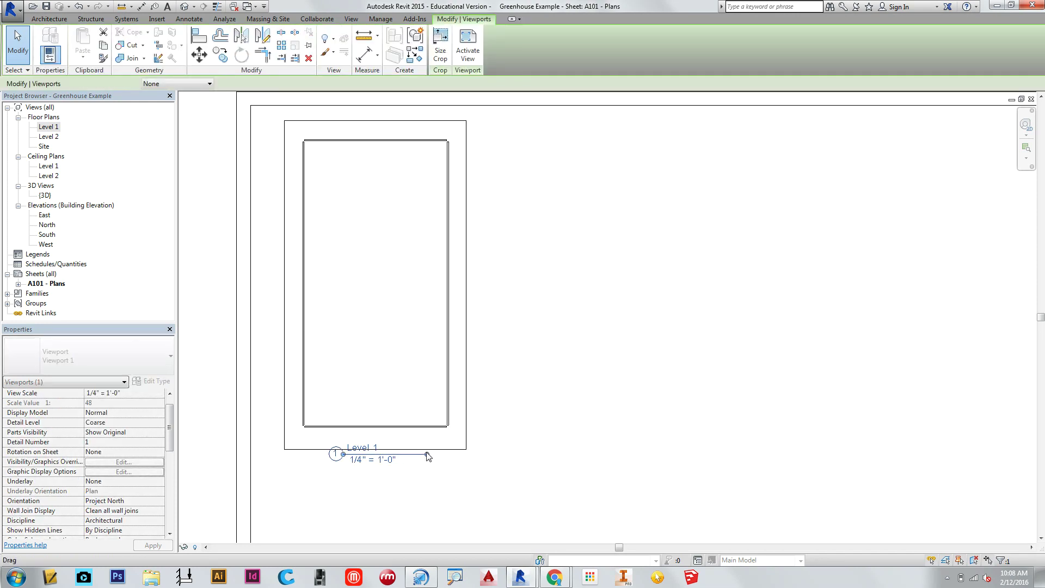
drag(426, 454, 454, 454)
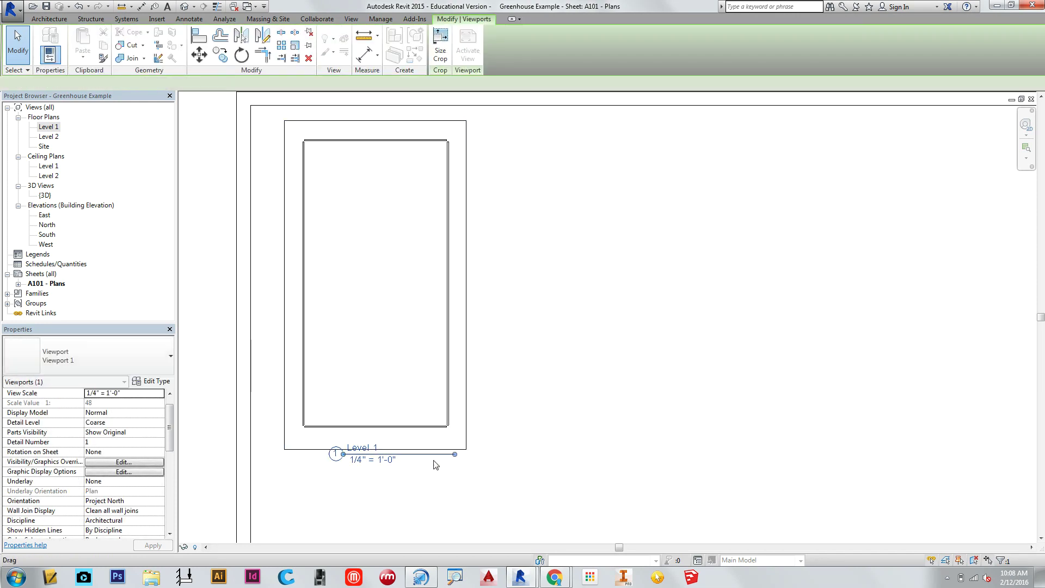
drag(343, 454, 308, 455)
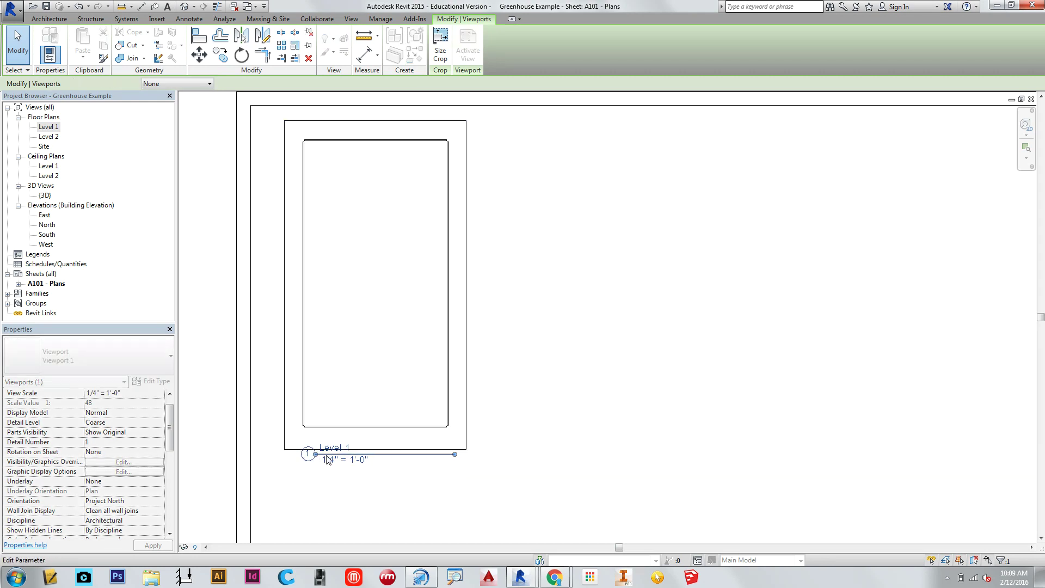
click(536, 424)
click(430, 457)
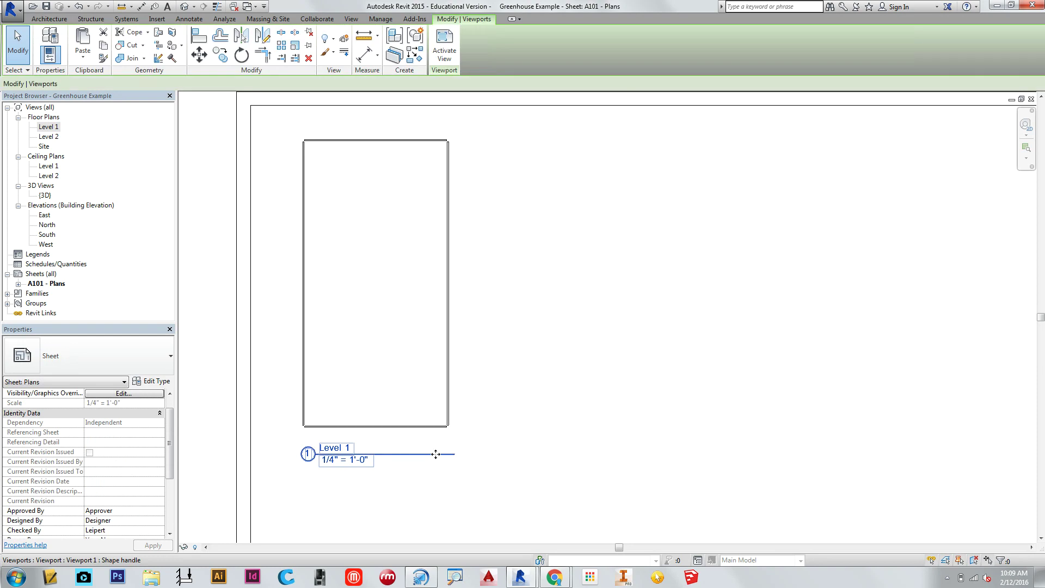
mouse_move(432, 453)
mouse_down()
mouse_move(431, 480)
mouse_move(432, 454)
mouse_up()
click(484, 413)
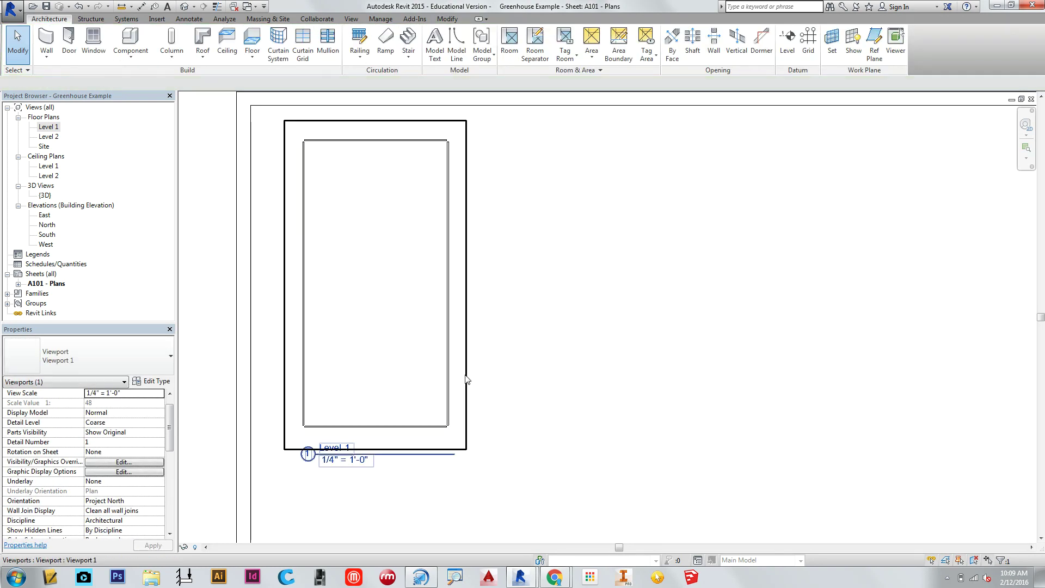
mouse_move(462, 371)
mouse_down()
mouse_move(528, 368)
mouse_move(462, 368)
mouse_up()
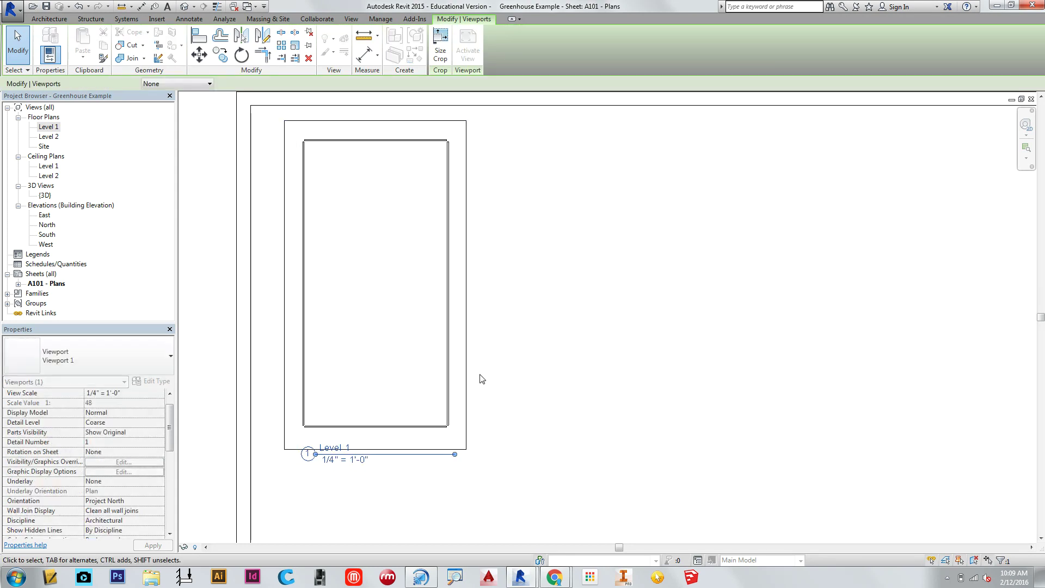
click(525, 401)
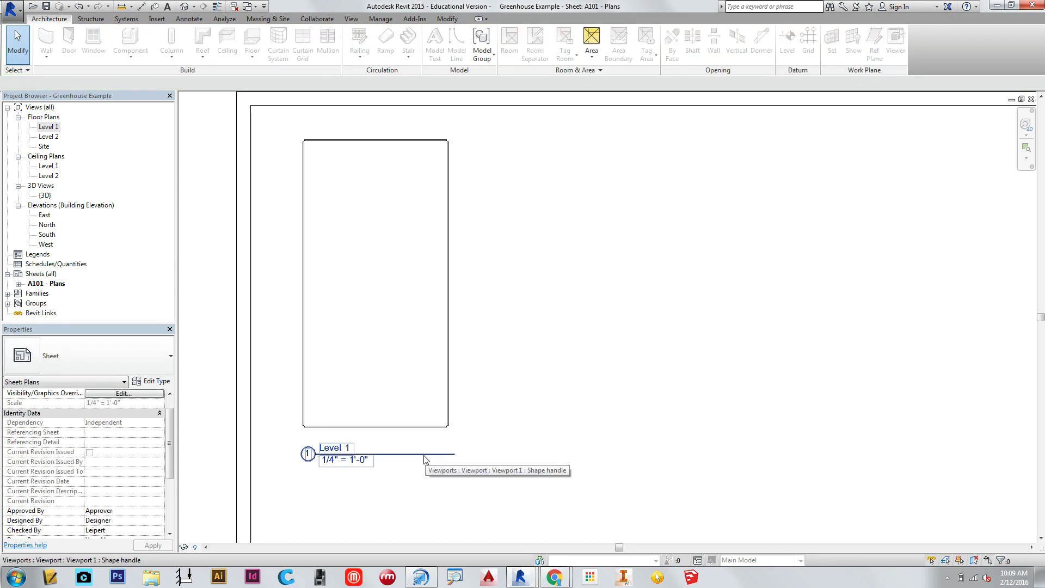
click(427, 454)
Step: Shorten the right end of the Level 1 title line to align with the greenhouse's right wall
click(466, 382)
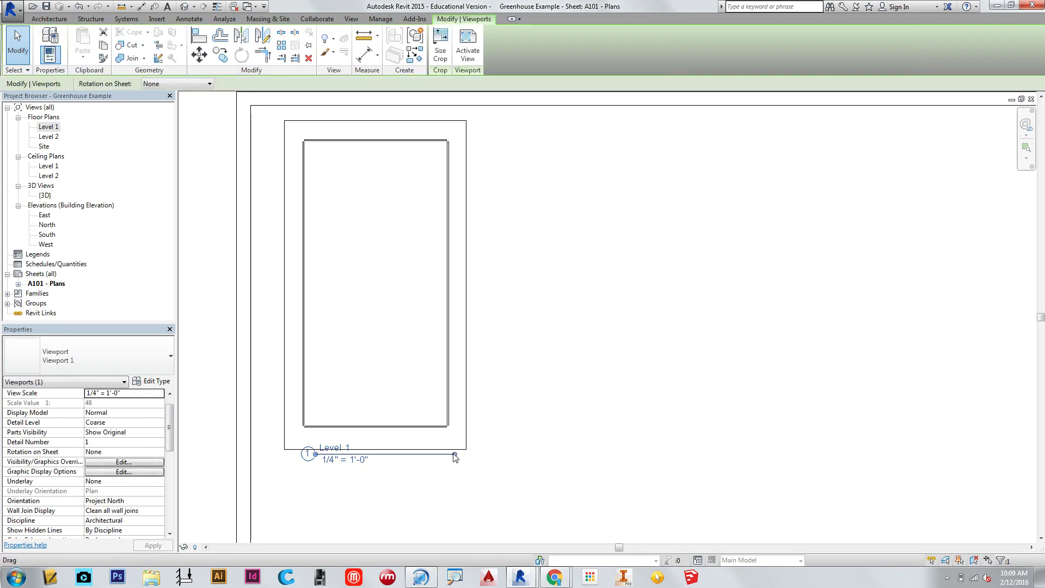
click(547, 433)
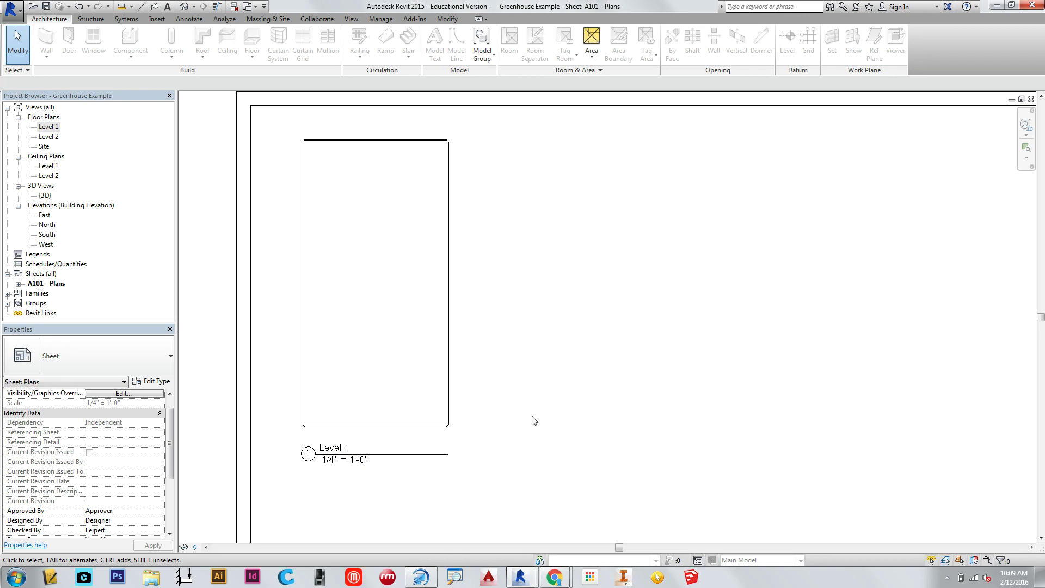
scroll(527, 415, down, 3)
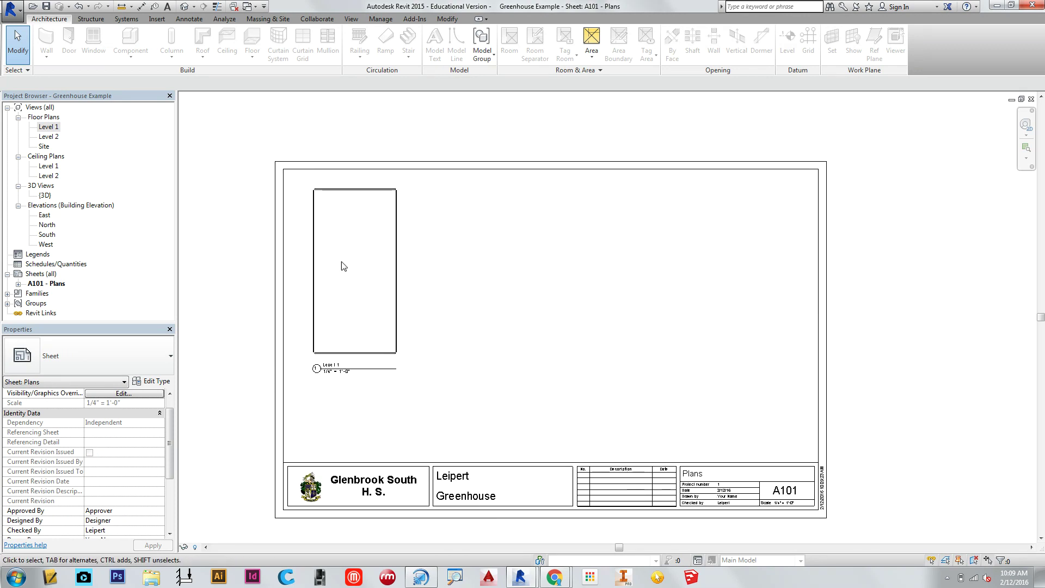
Step: Open the Site floor plan, after a look at Level 2, and display its crop region
double_click(48, 137)
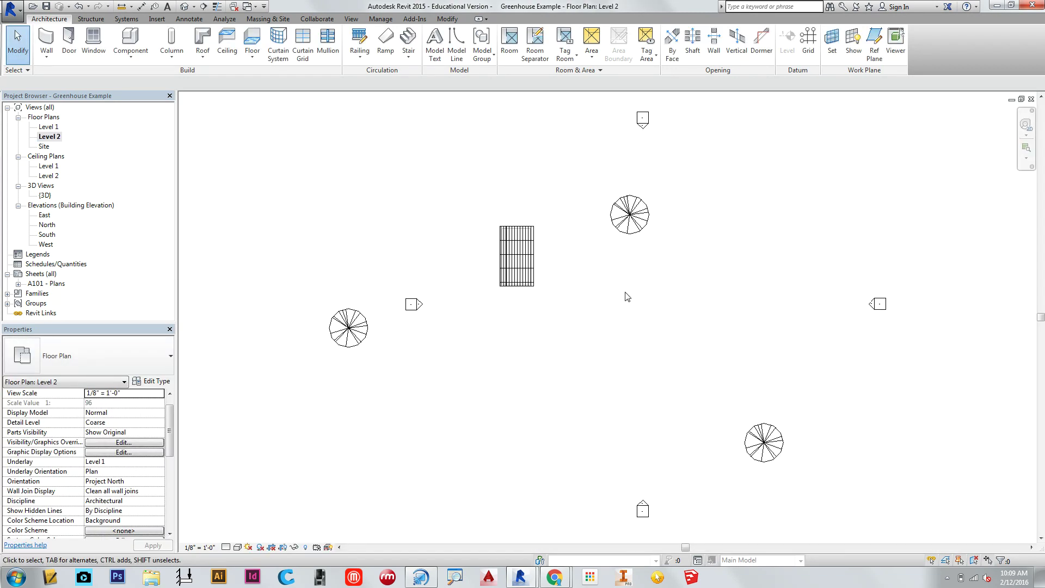
middle_drag(627, 296, 531, 282)
double_click(42, 146)
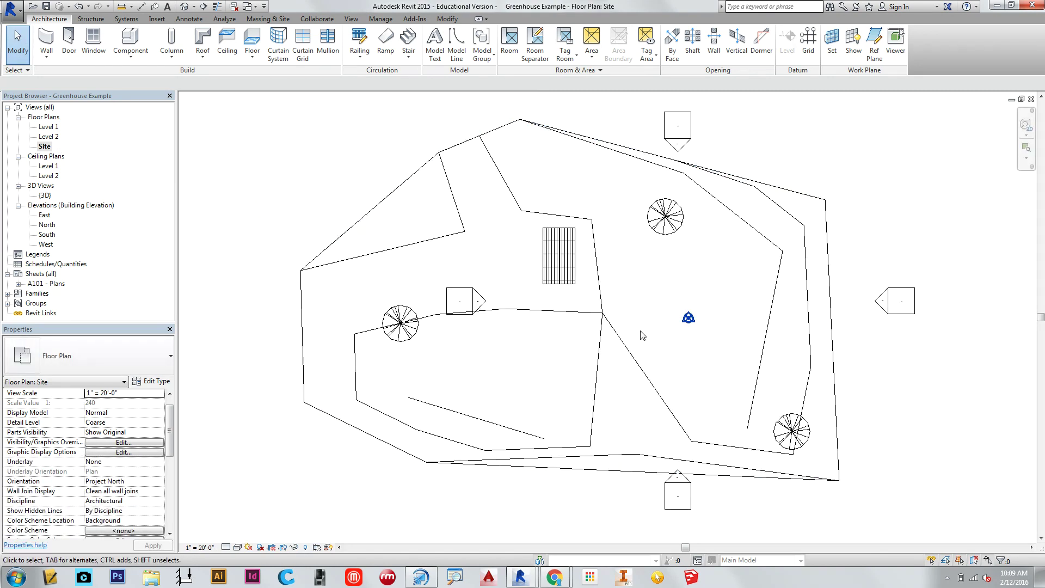
middle_drag(639, 326, 550, 316)
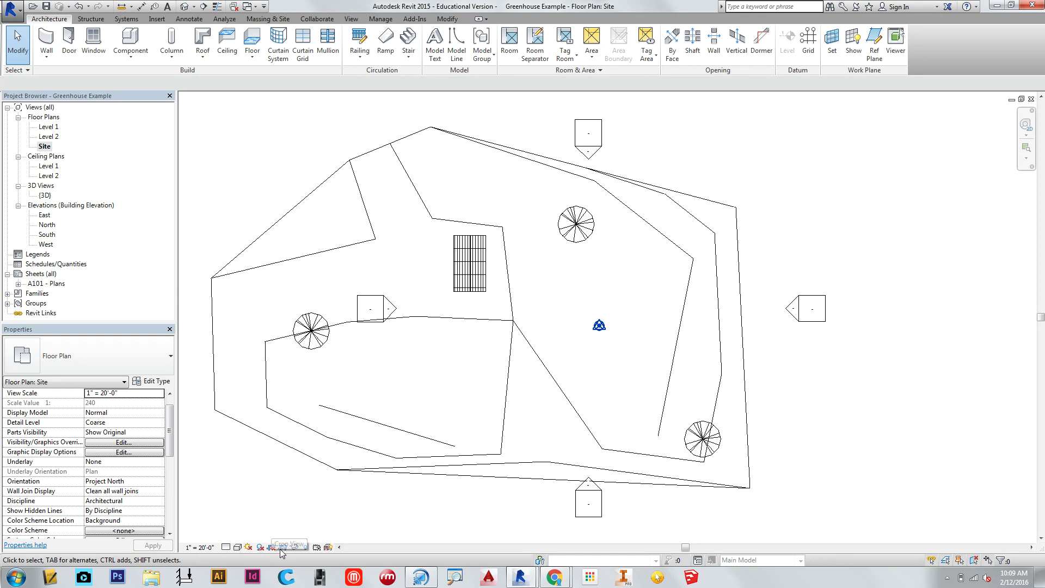
scroll(421, 344, down, 5)
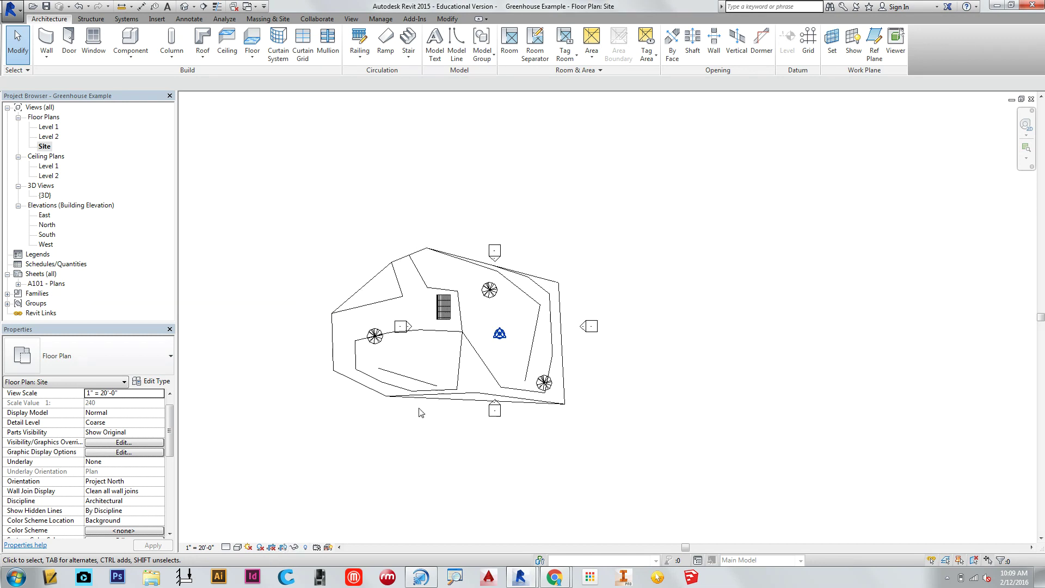
click(281, 547)
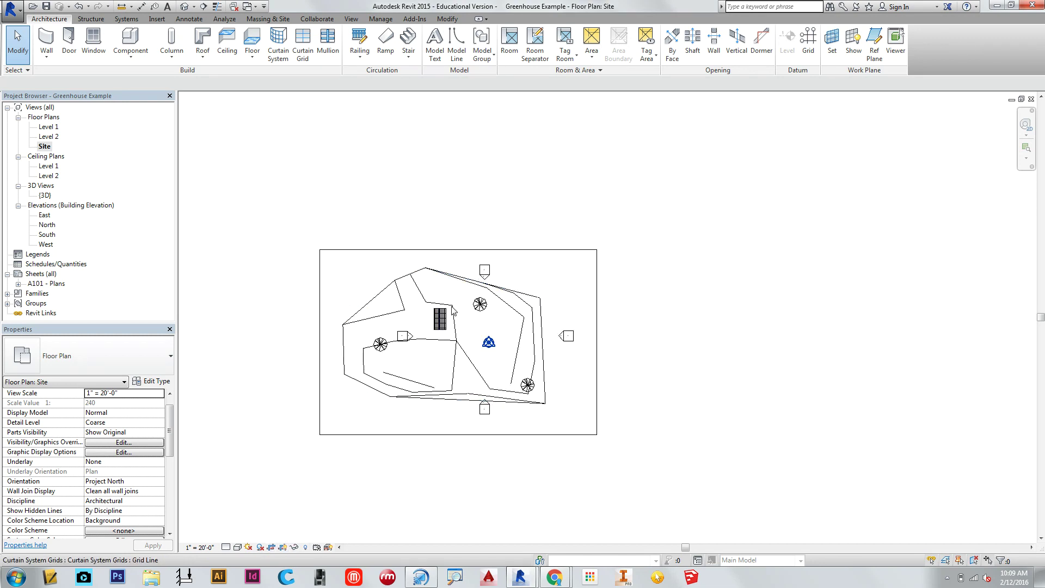
Step: Tighten all four sides of the Site plan's crop region around the greenhouse and the two trees east of it
click(507, 249)
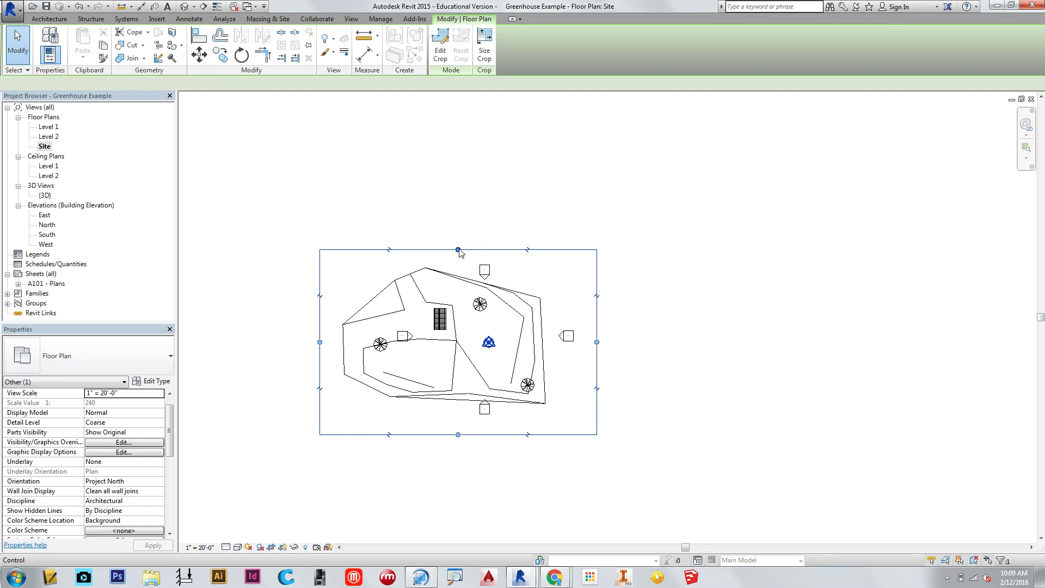
drag(457, 250, 457, 281)
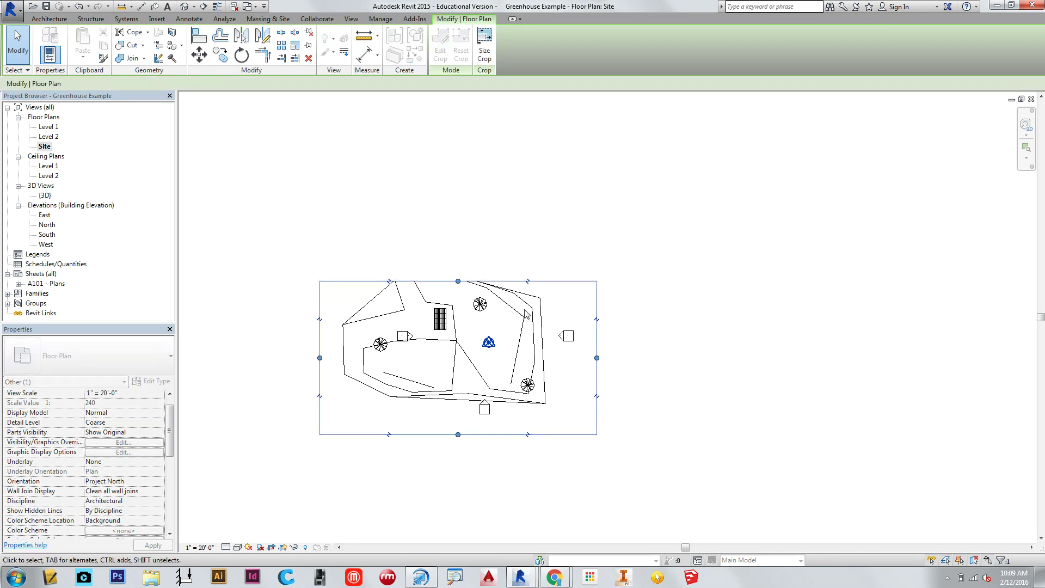
drag(596, 357, 543, 352)
drag(431, 434, 440, 395)
drag(319, 349, 419, 340)
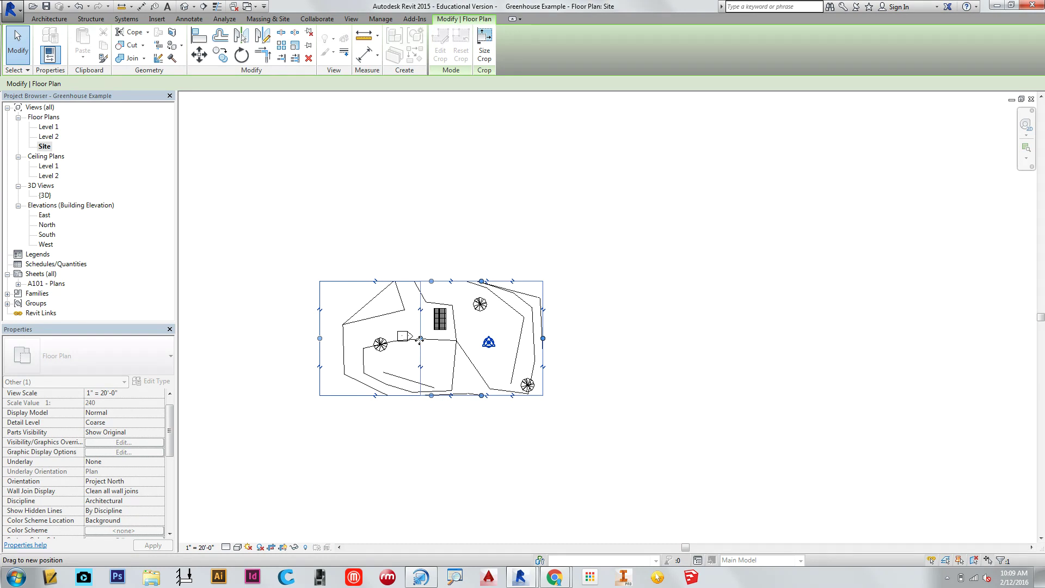
click(634, 353)
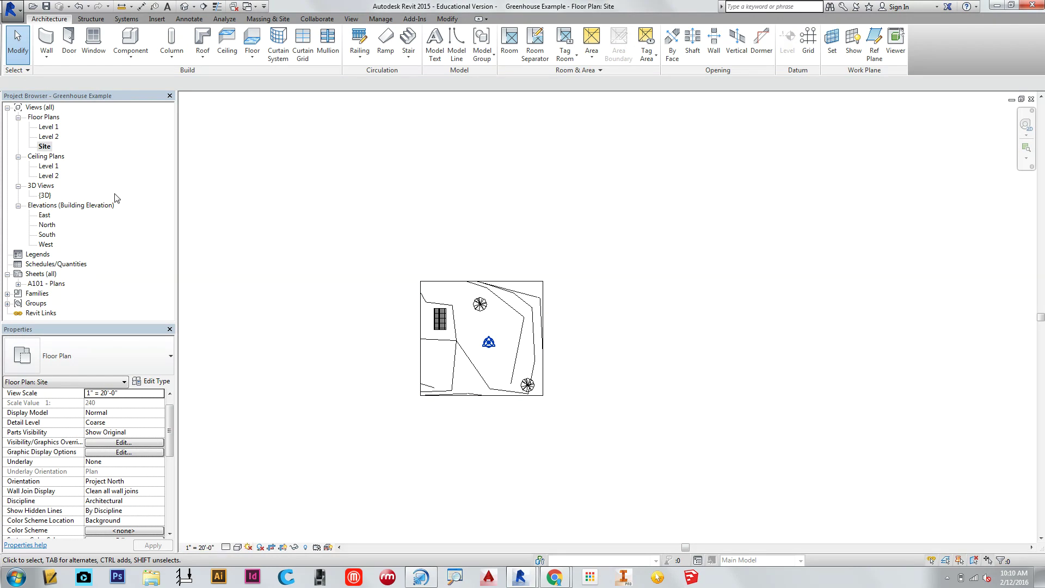
Step: Open sheet A101 - Plans and place the Site plan on its right side, beside the Level 1 plan
double_click(43, 285)
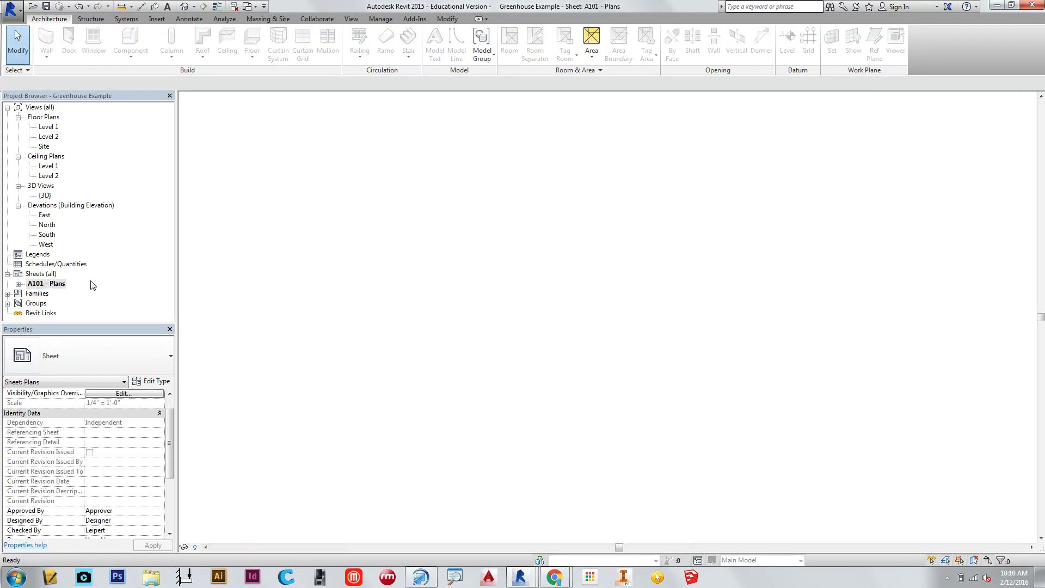
drag(43, 147, 548, 272)
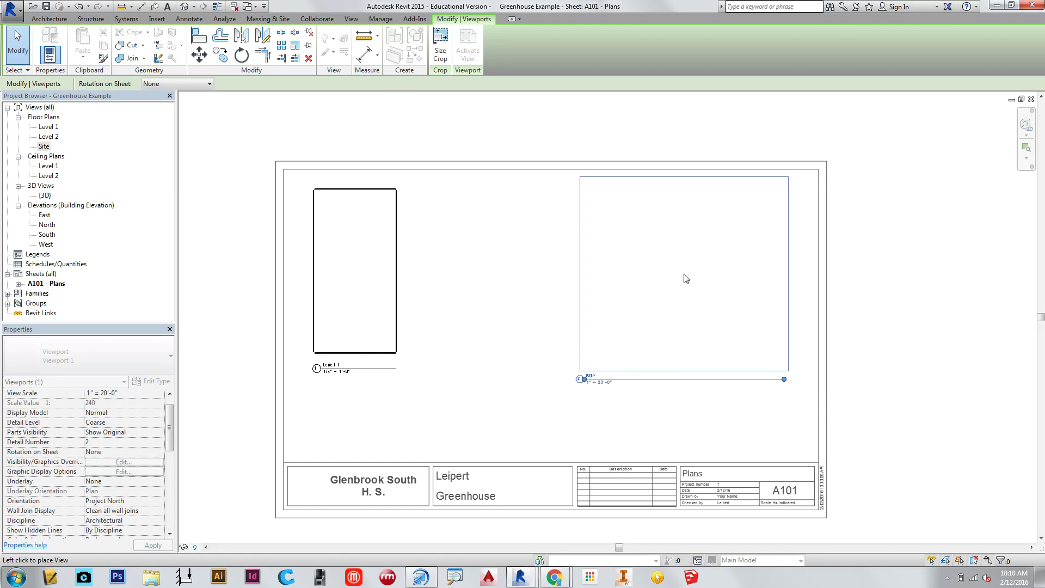
click(700, 279)
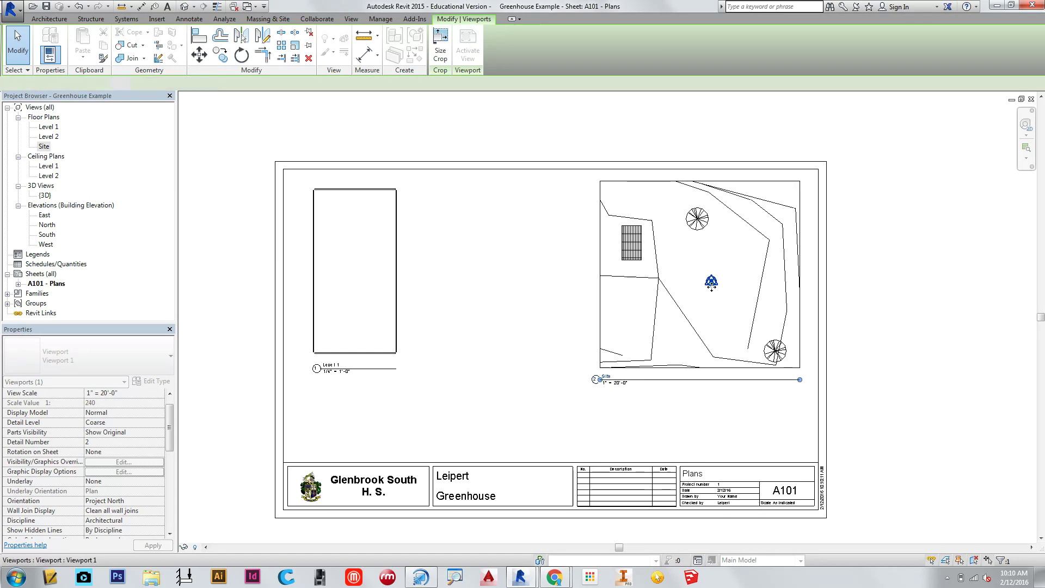
key(Escape)
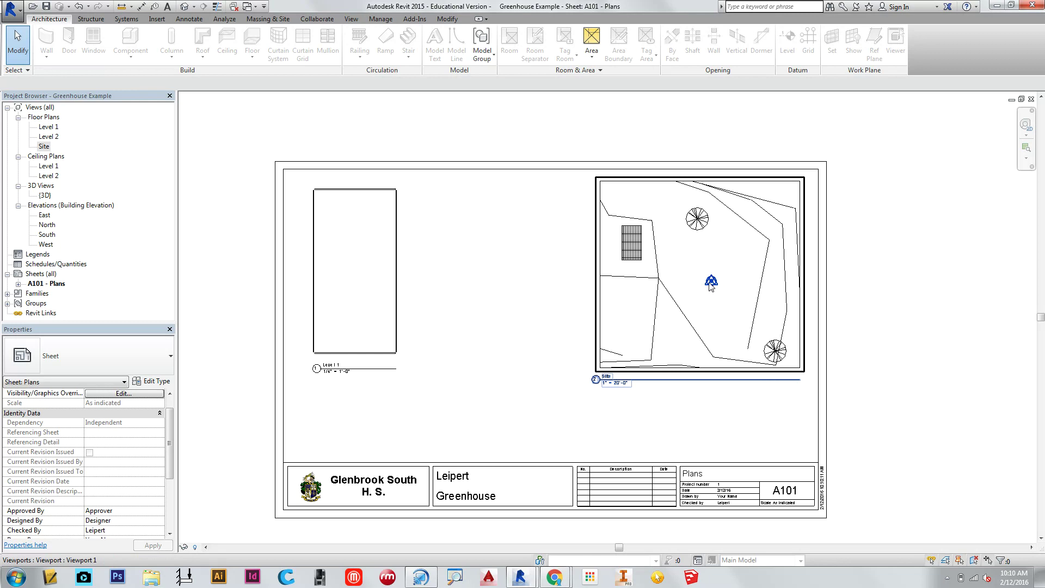
Step: Activate the Site viewport on the sheet, hide the blue base point symbols in that view, and deactivate the viewport
scroll(723, 288, up, 2)
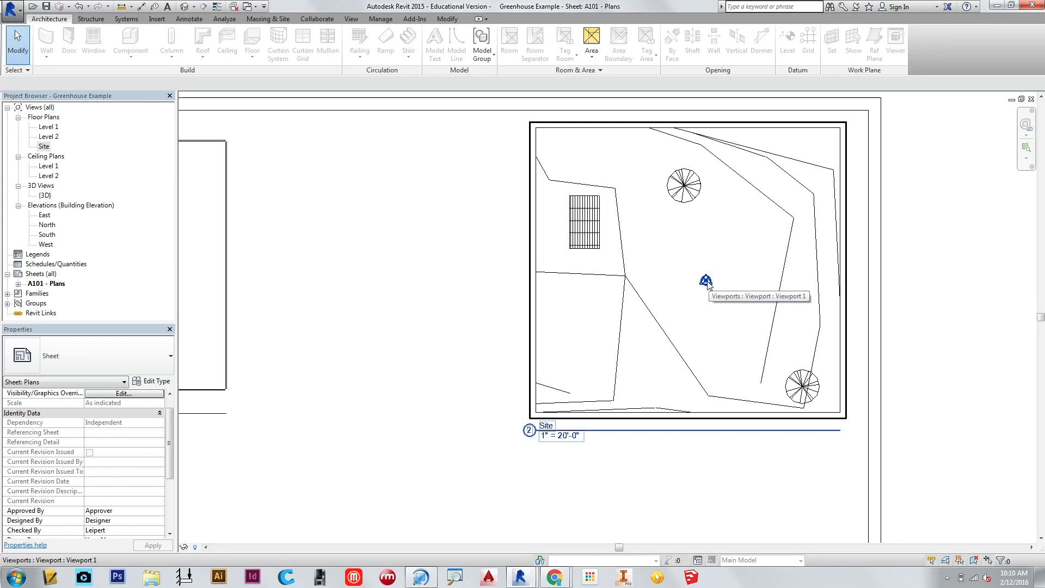
double_click(730, 268)
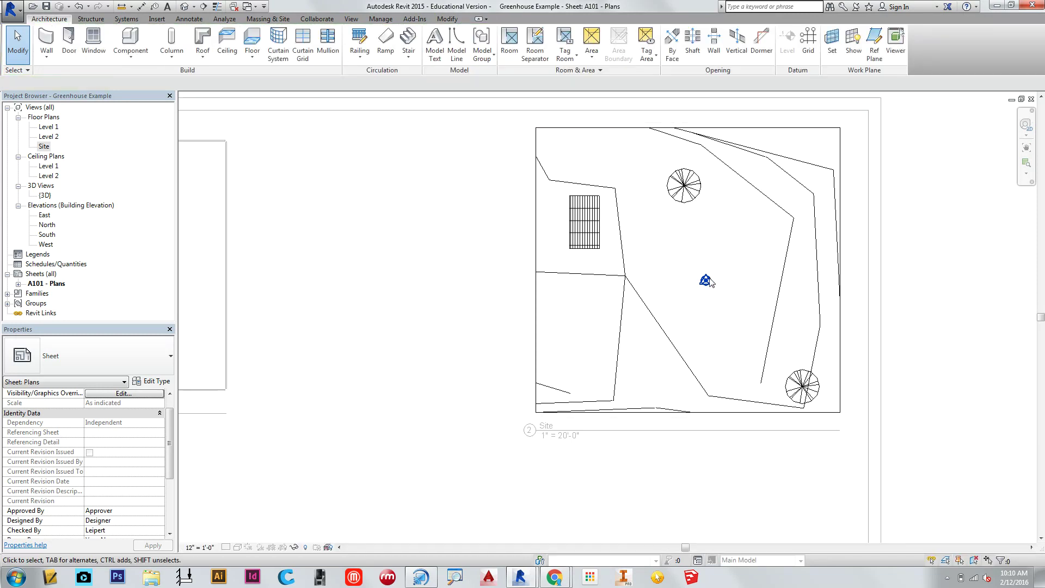
click(704, 282)
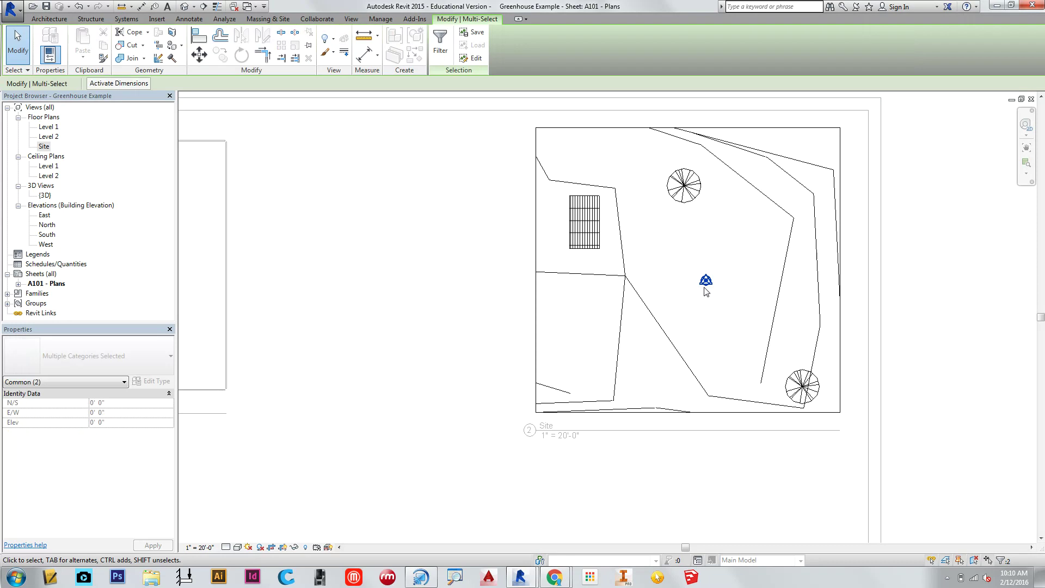
right_click(712, 285)
mouse_move(745, 357)
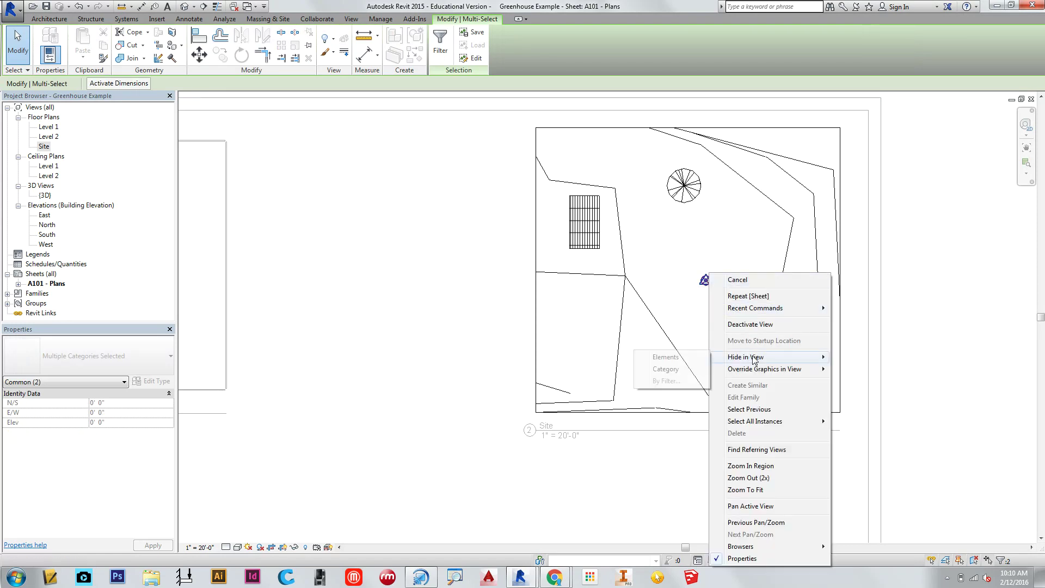
click(695, 359)
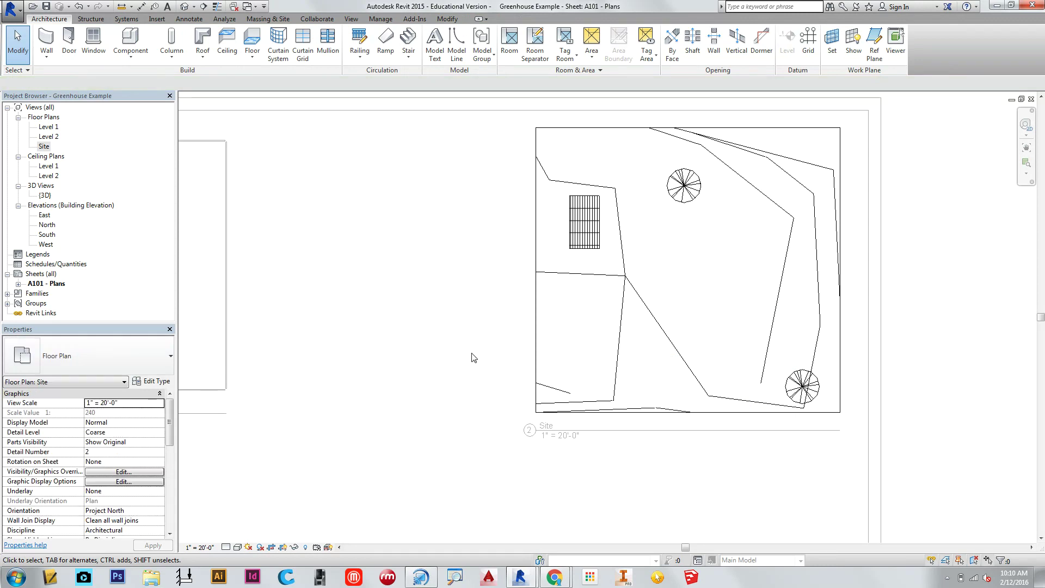
double_click(457, 344)
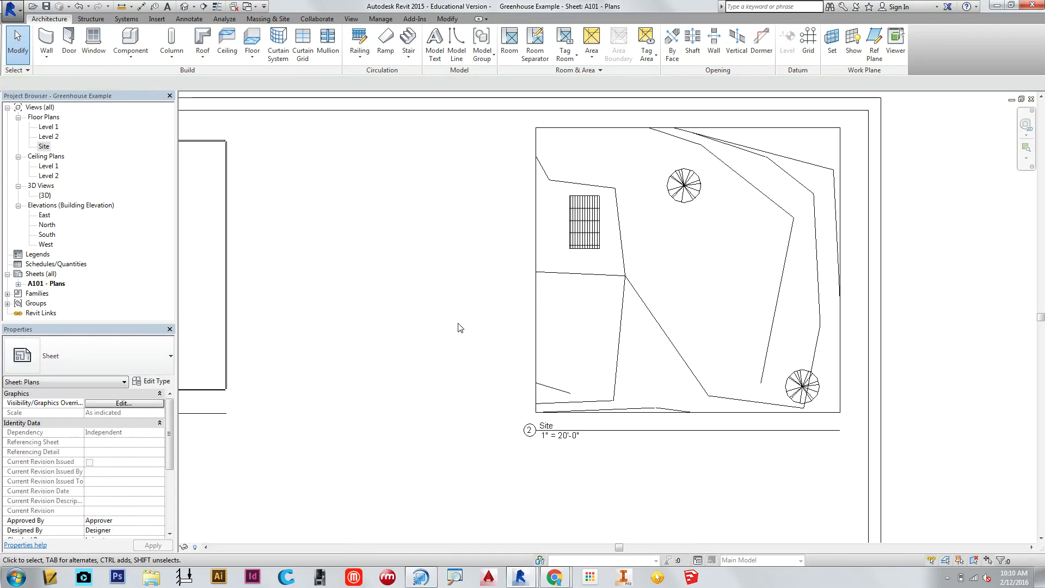
Step: Activate and deactivate the Site viewport, and do the same with the Level 1 viewport on the sheet
double_click(716, 248)
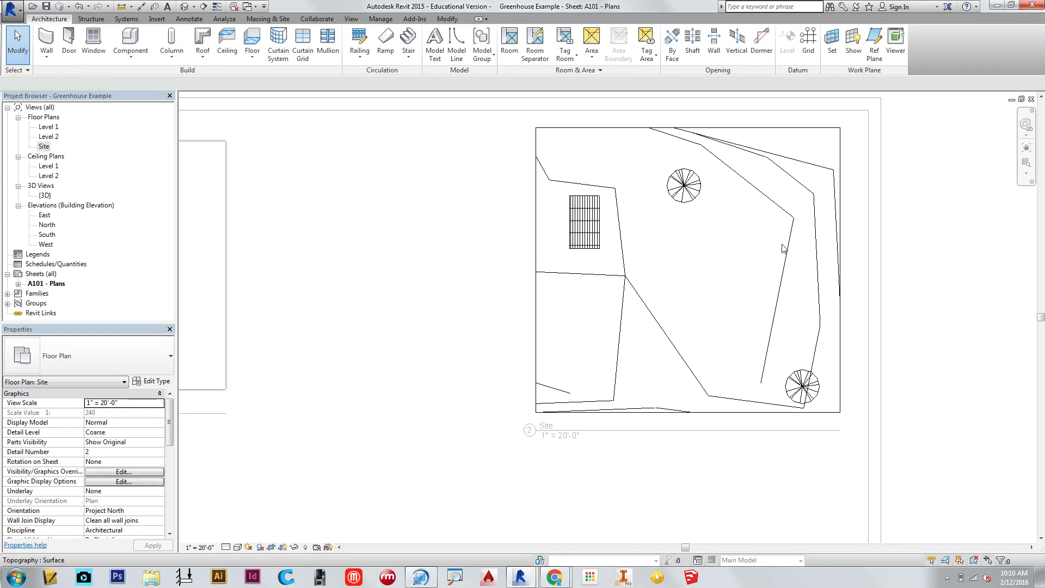
right_click(753, 246)
click(777, 294)
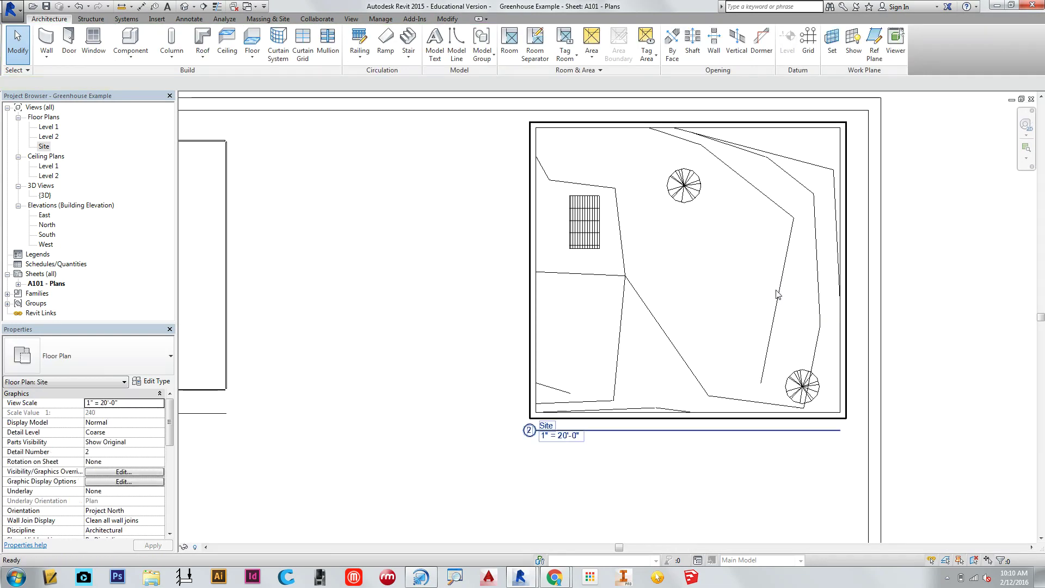
scroll(474, 275, down, 3)
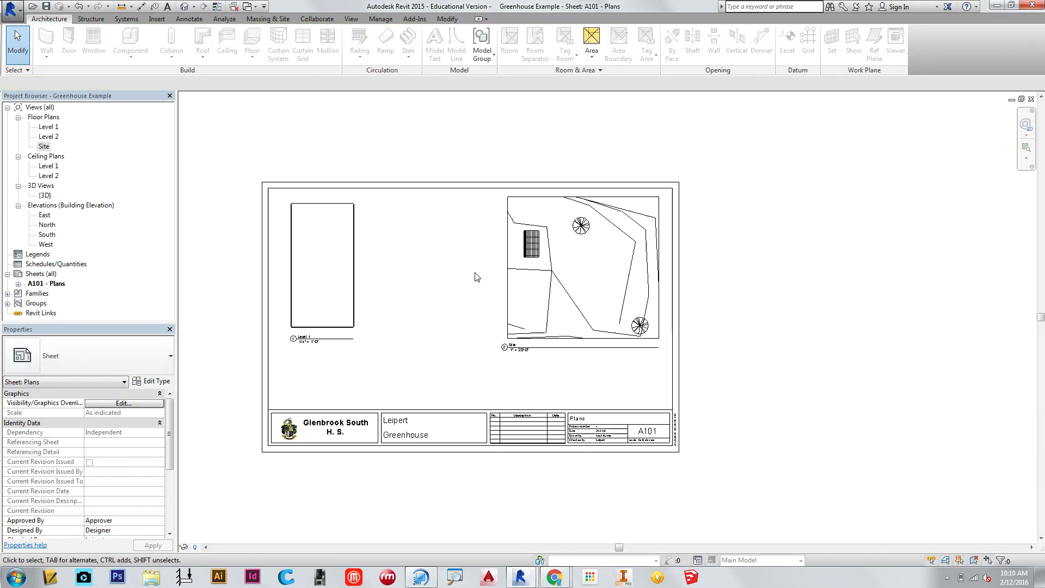
right_click(331, 261)
click(393, 315)
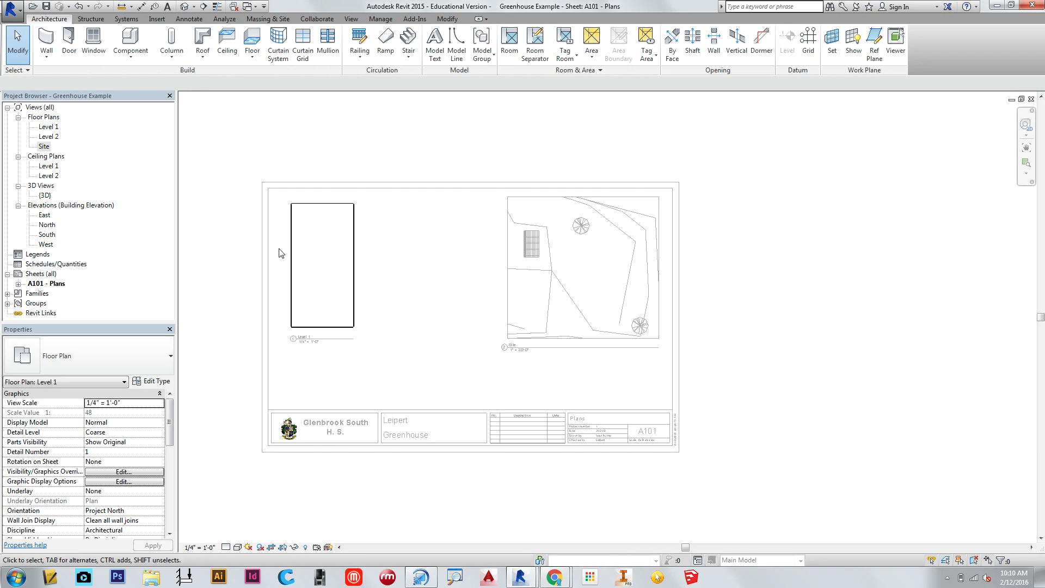
right_click(328, 245)
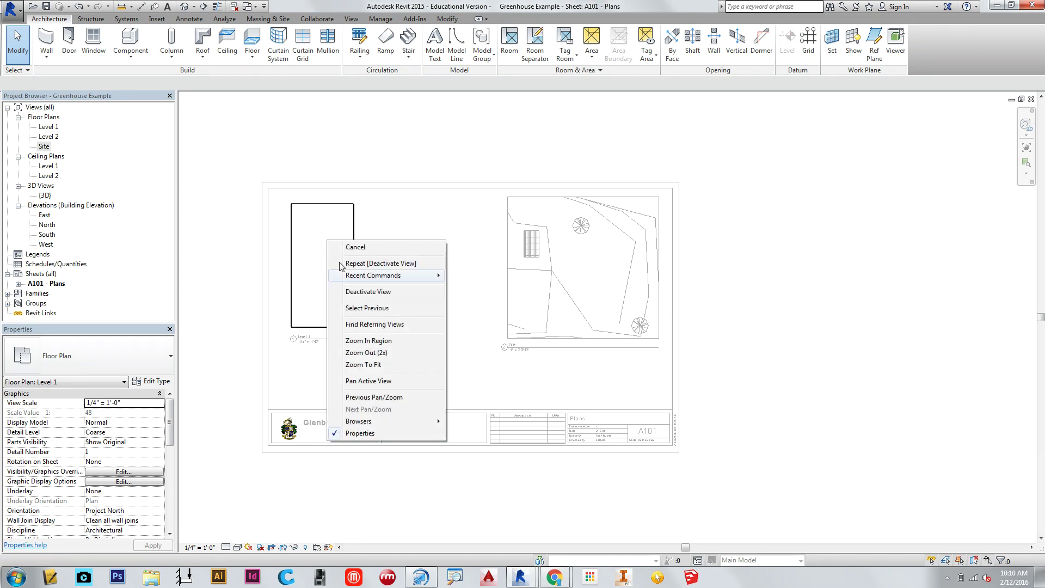
click(359, 290)
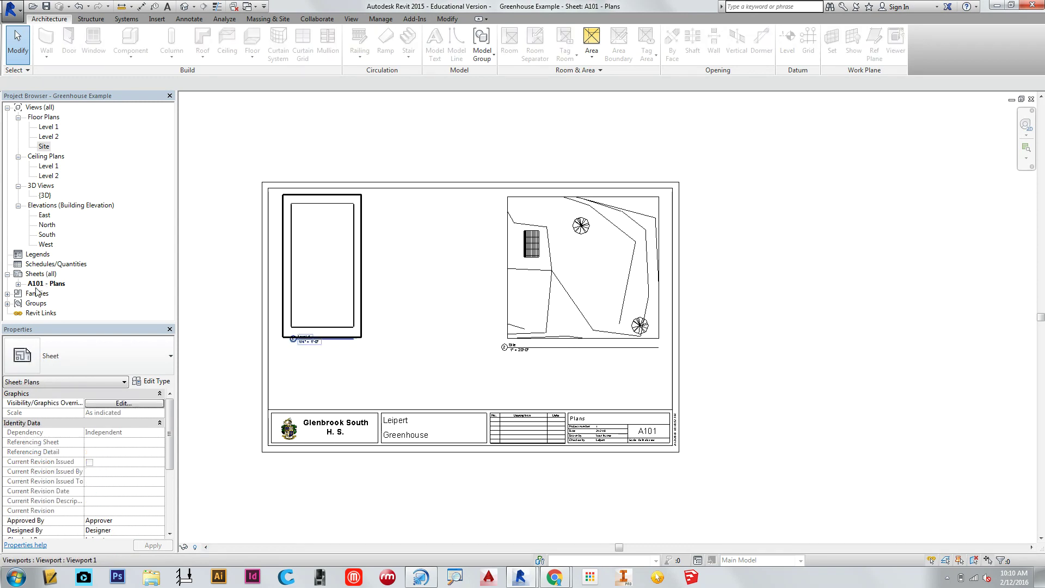
Step: Open the East elevation, turn on view cropping and show its crop region
double_click(44, 215)
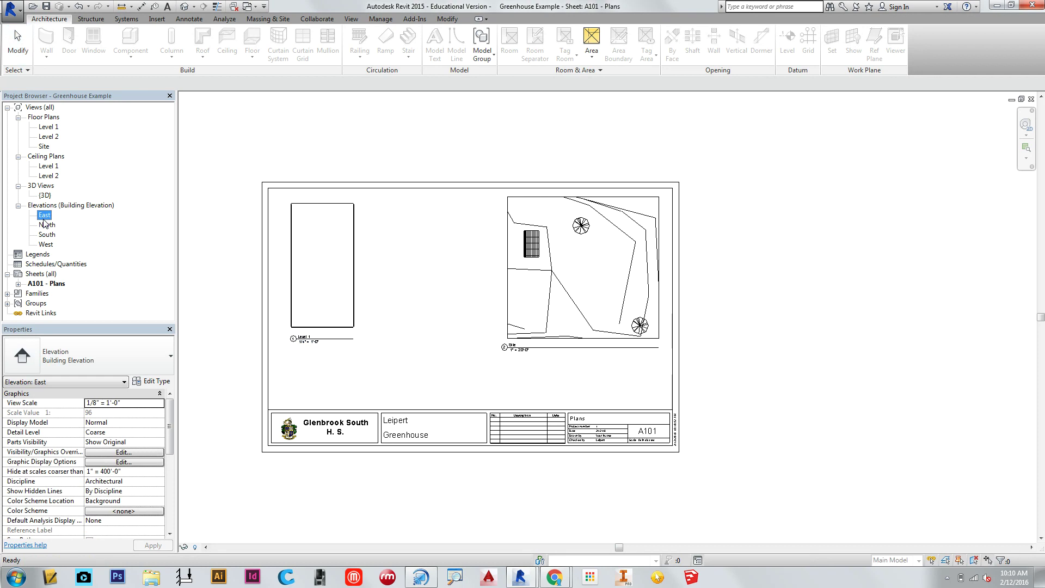
scroll(625, 244, down, 5)
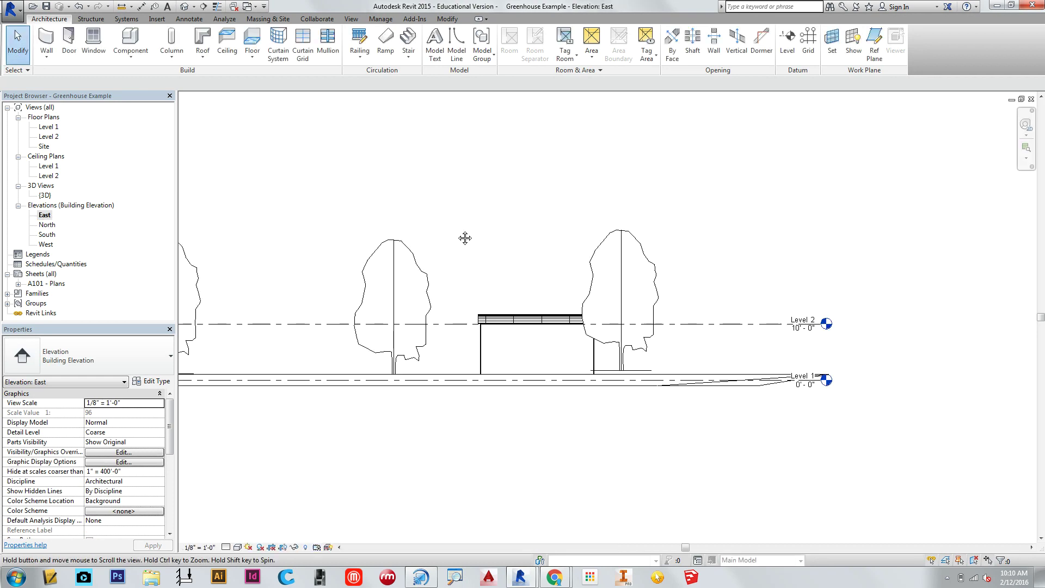
click(272, 548)
click(283, 548)
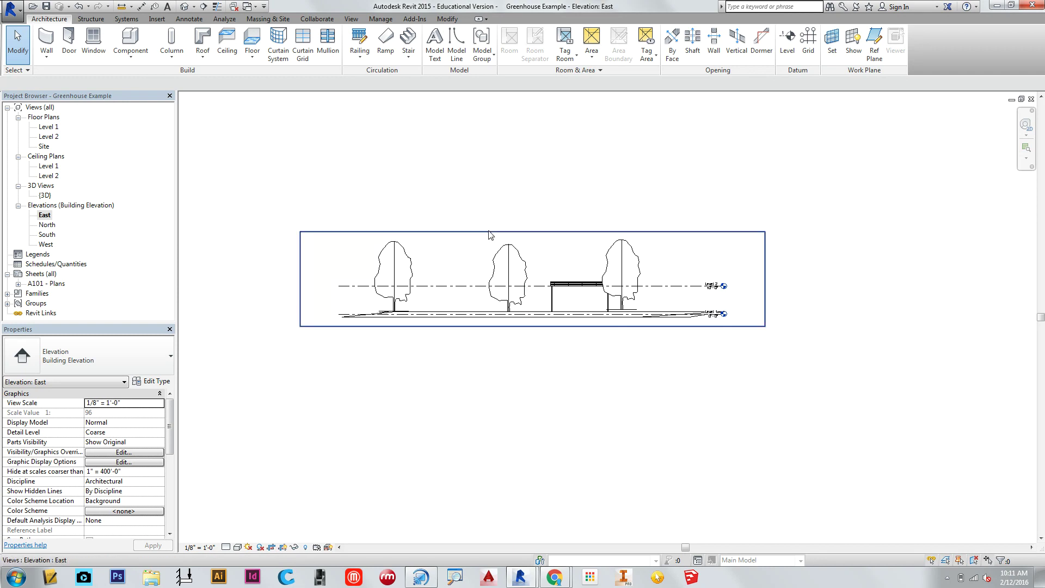
Step: Pull in the top, right and left sides of the East elevation's crop region to fit closely around the three trees and greenhouse
click(523, 232)
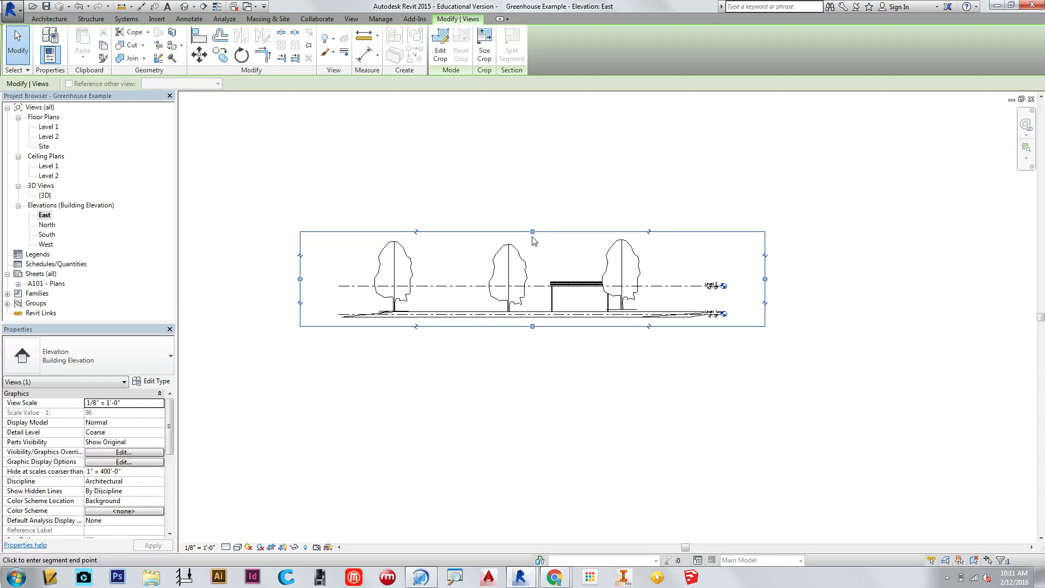
drag(532, 232, 533, 236)
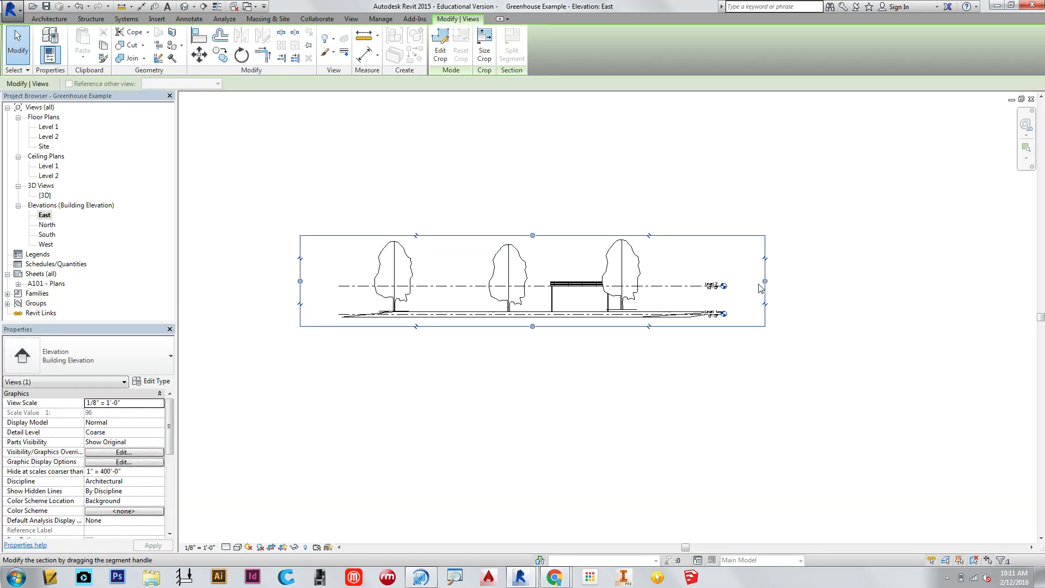
drag(760, 288, 637, 287)
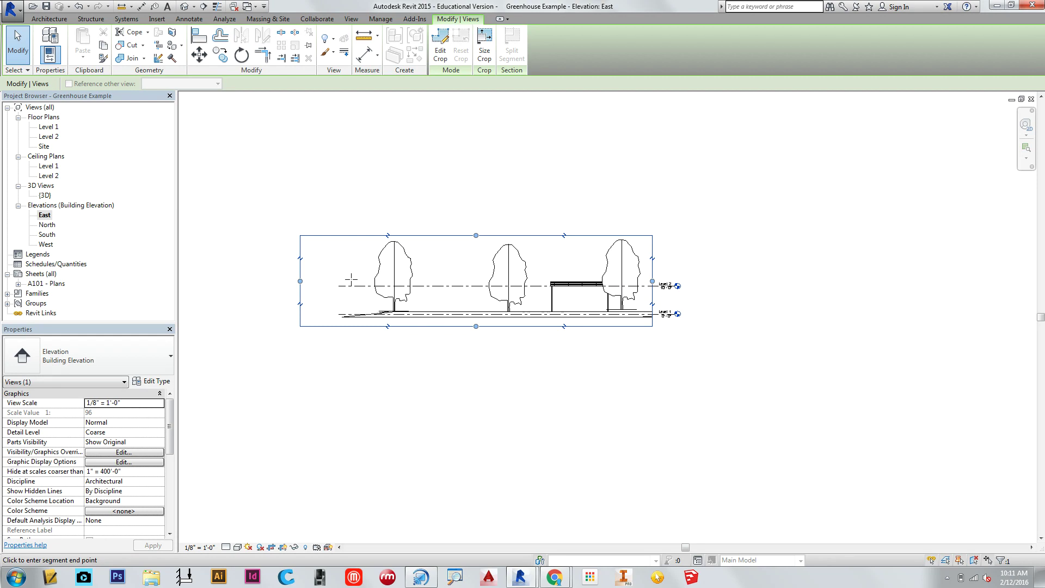
drag(351, 280, 344, 281)
click(611, 374)
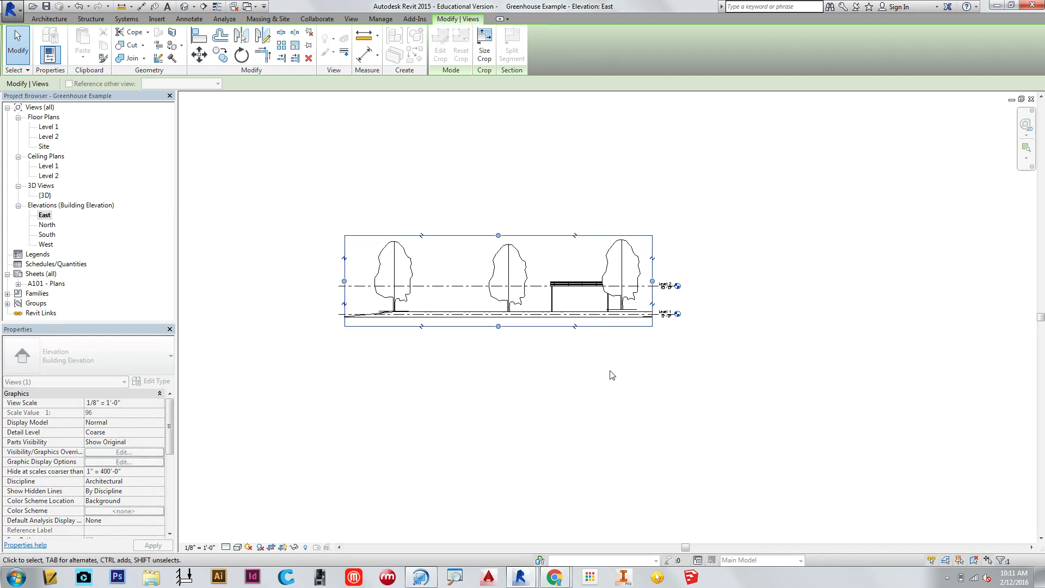
Step: Toggle the East elevation's cropping off and back on, and hide its crop region boundary
click(268, 547)
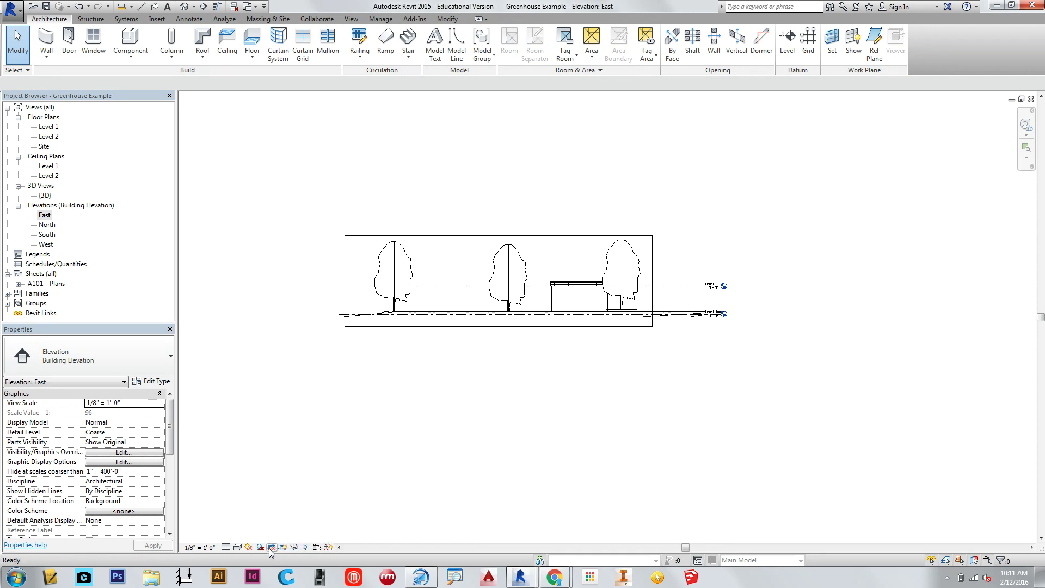
click(269, 547)
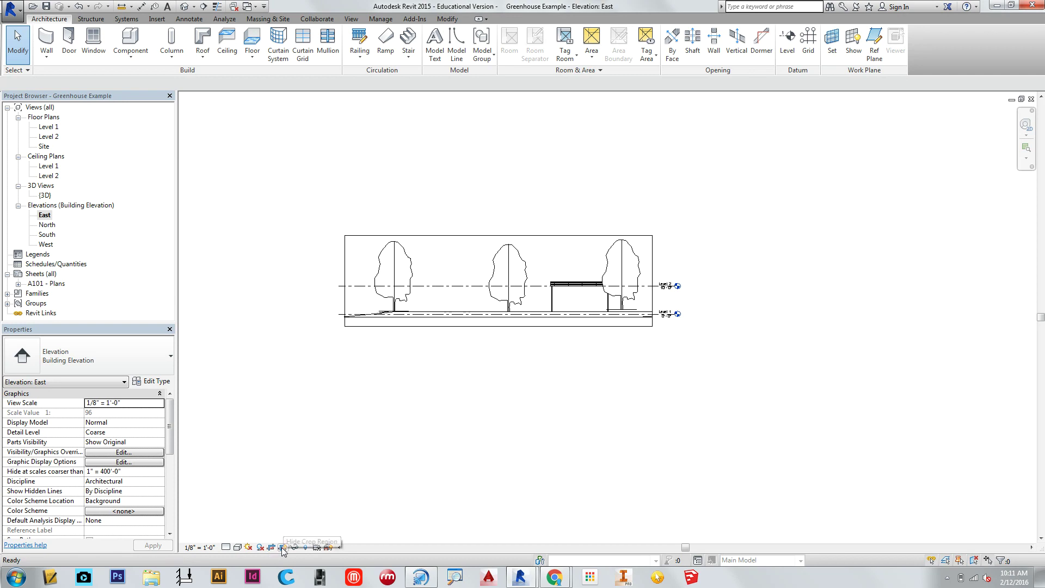
click(282, 548)
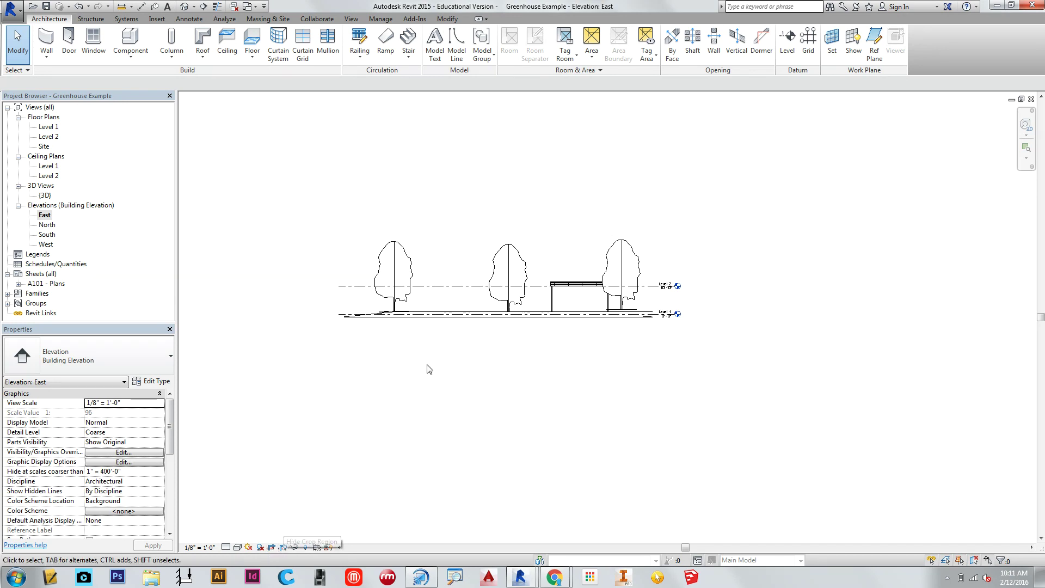
Step: Open the North elevation and show its crop region
double_click(47, 225)
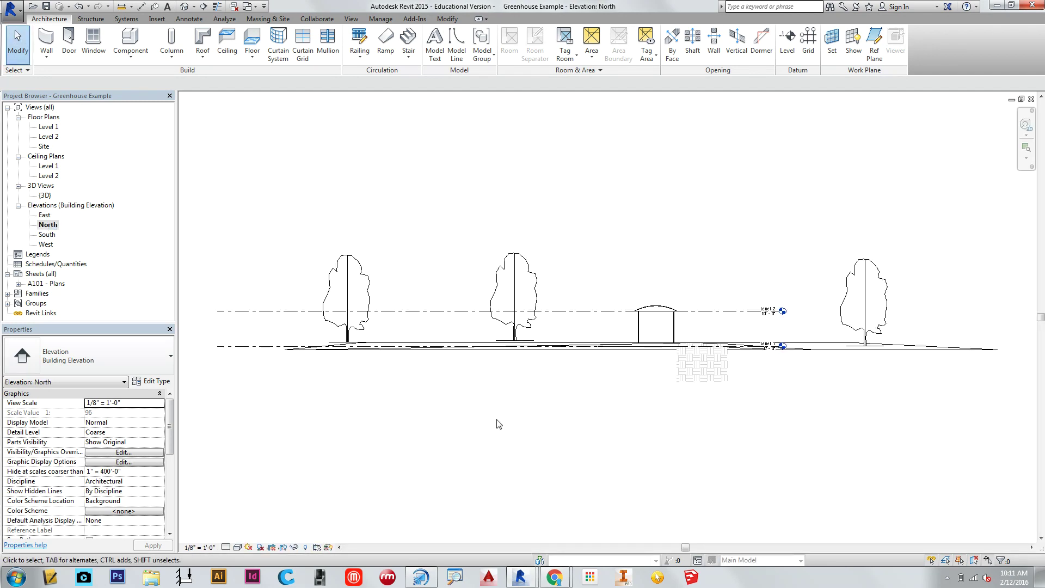
scroll(497, 422, down, 1)
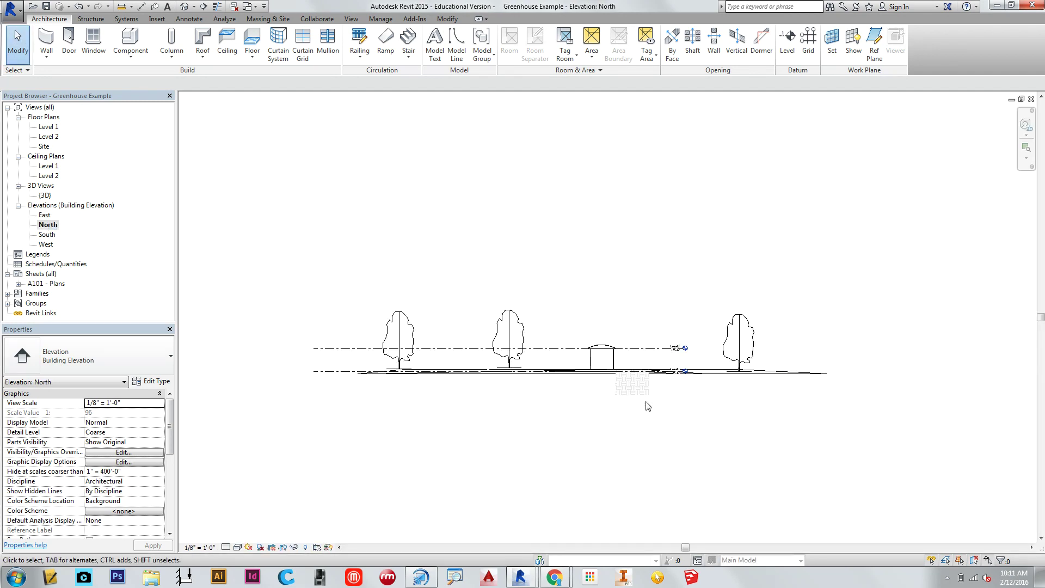
click(282, 547)
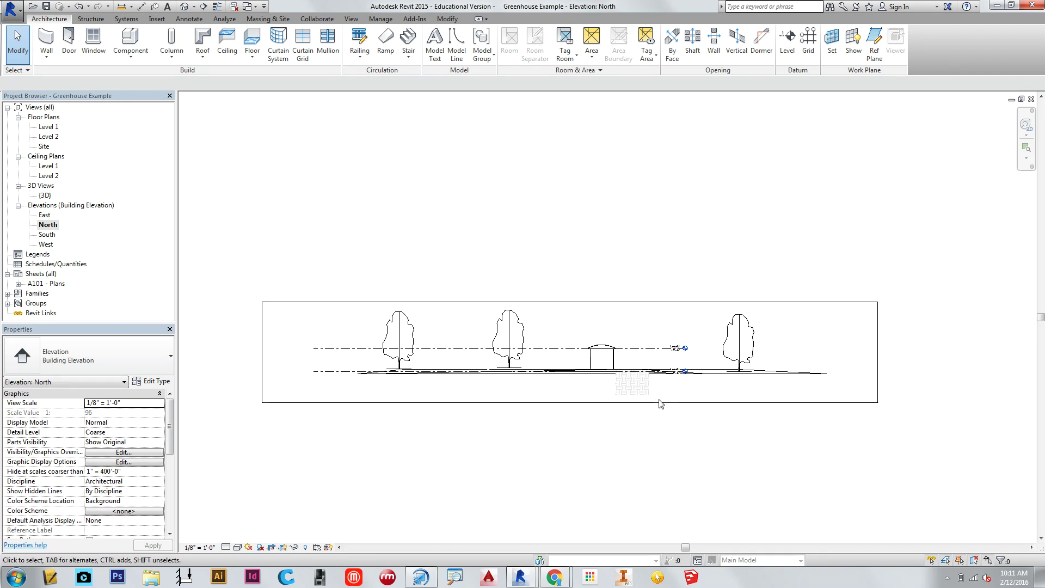
Step: Pull in all four sides of the North elevation's crop region around the trees and terrain, and hide the crop boundary
click(658, 403)
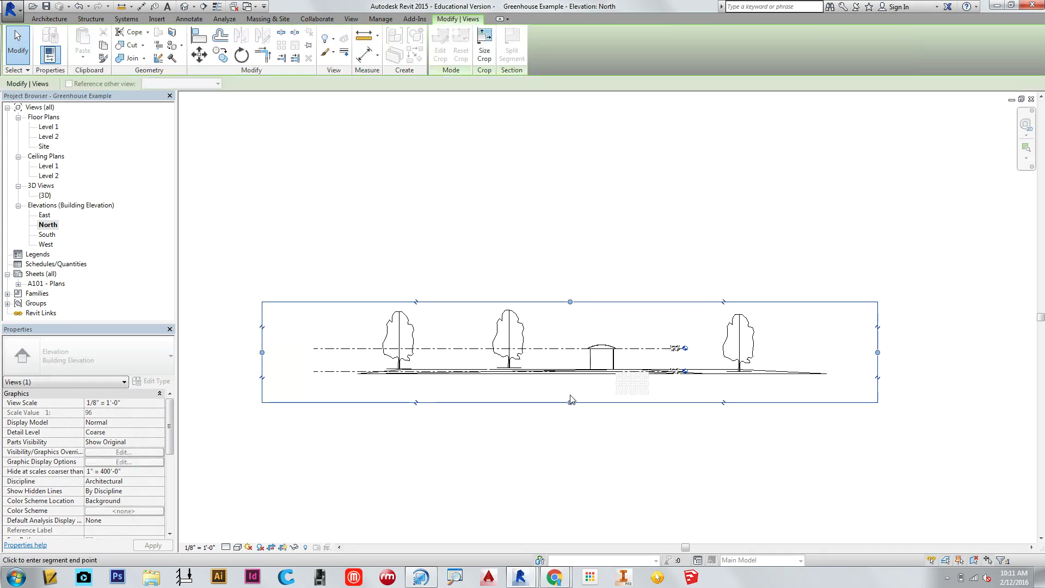
drag(570, 402, 573, 377)
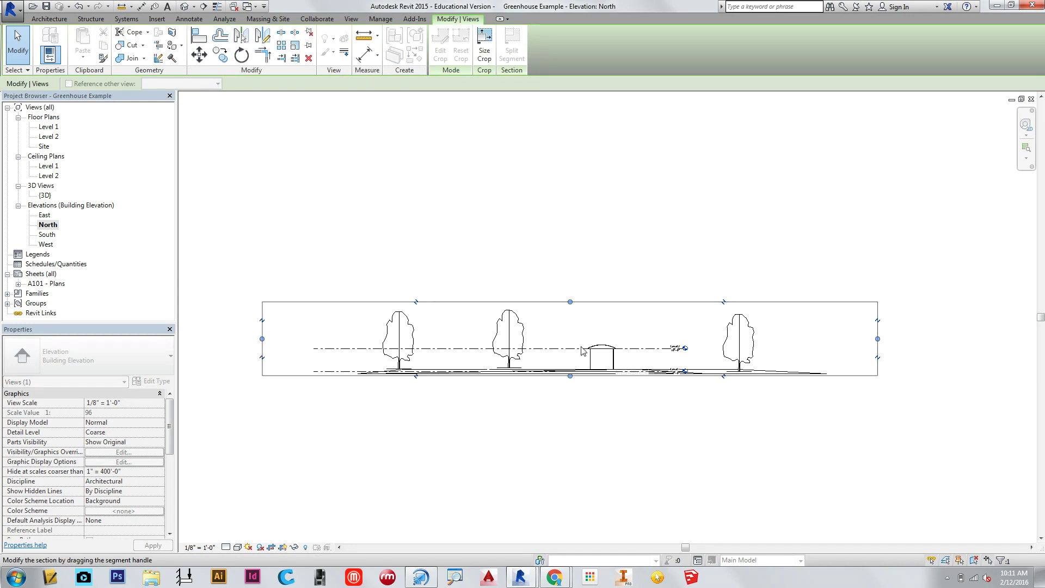
drag(570, 302, 569, 312)
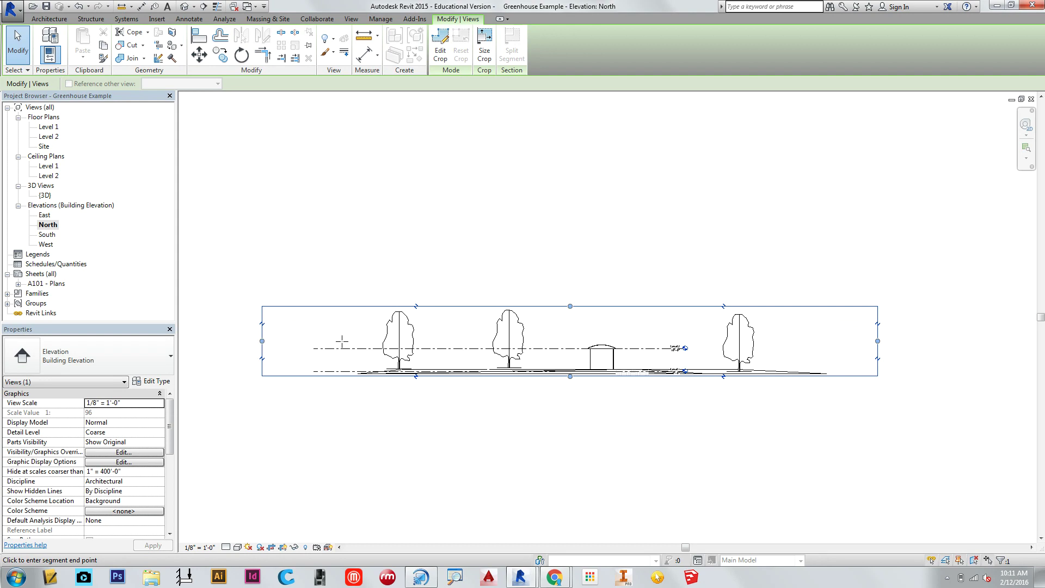
drag(342, 341, 351, 341)
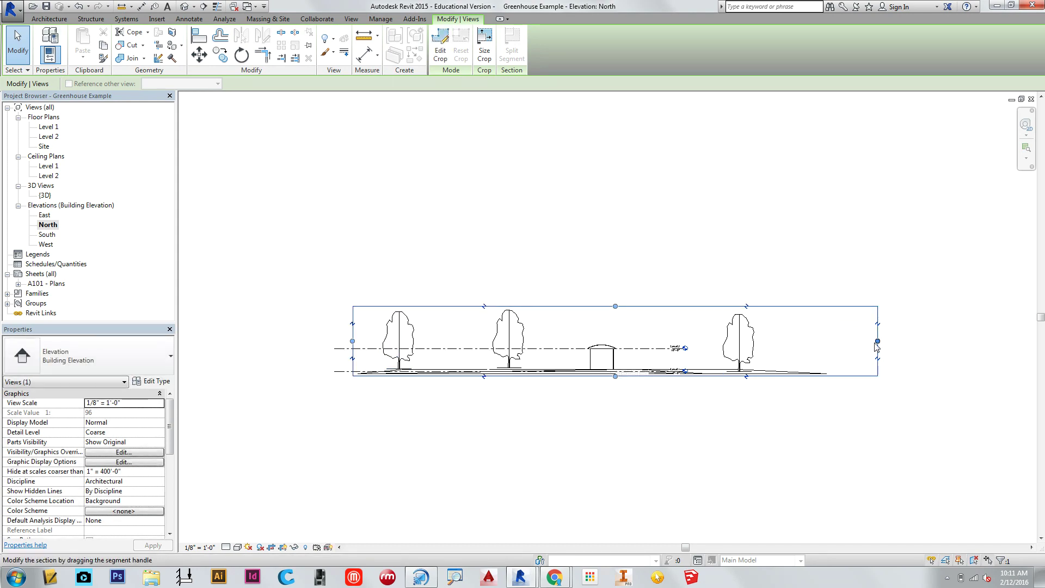
drag(877, 342, 827, 346)
click(442, 263)
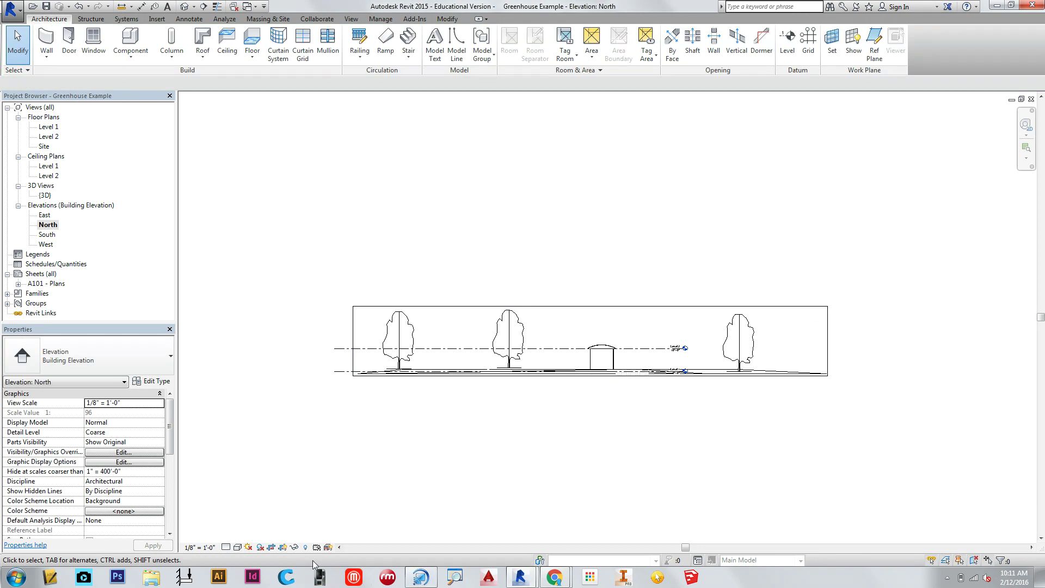
click(282, 547)
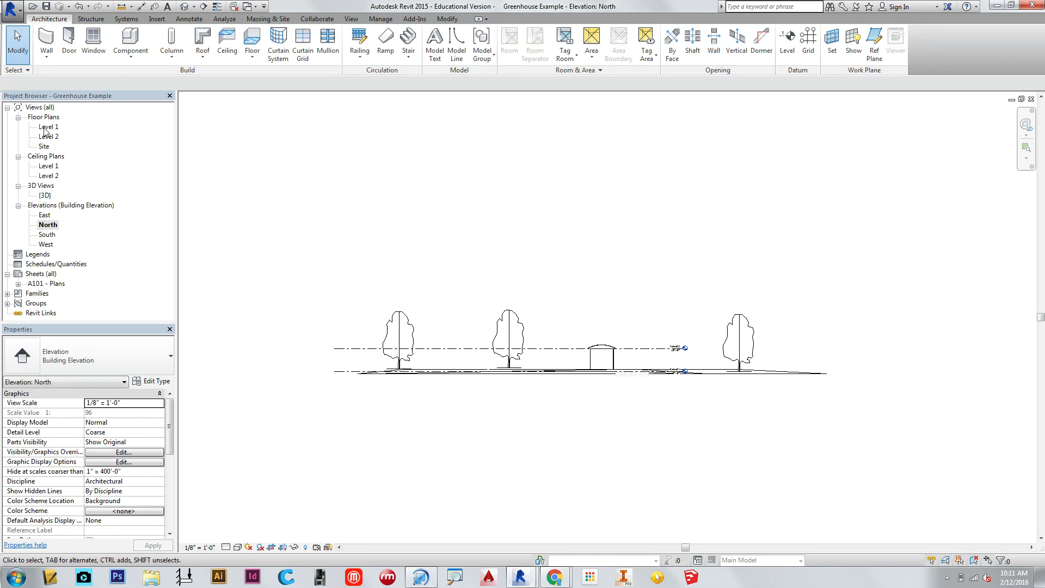
Step: Try placing the East elevation on sheet A101 at its current scale, and delete its viewport
double_click(36, 284)
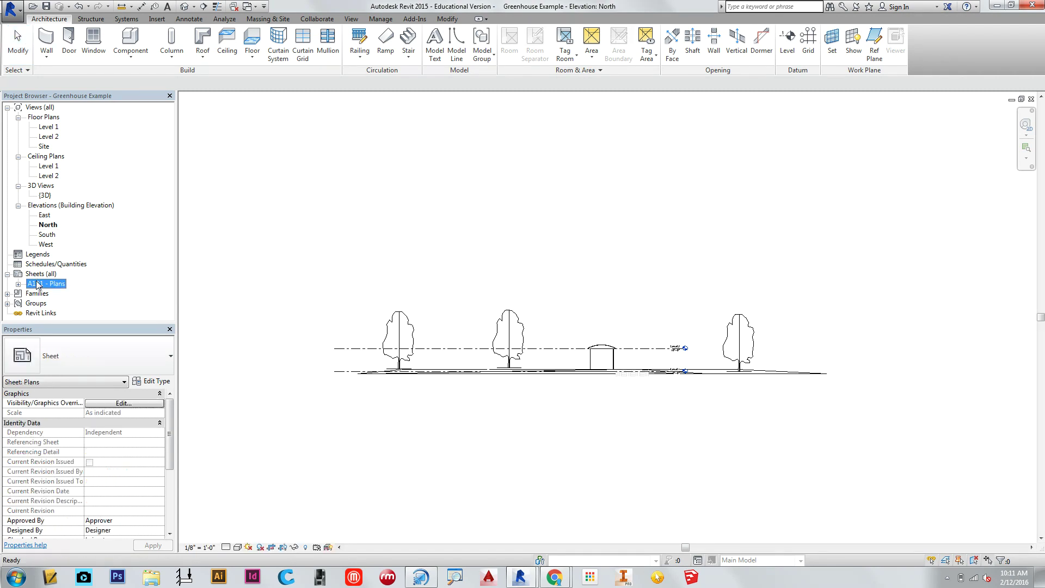
drag(44, 216, 381, 351)
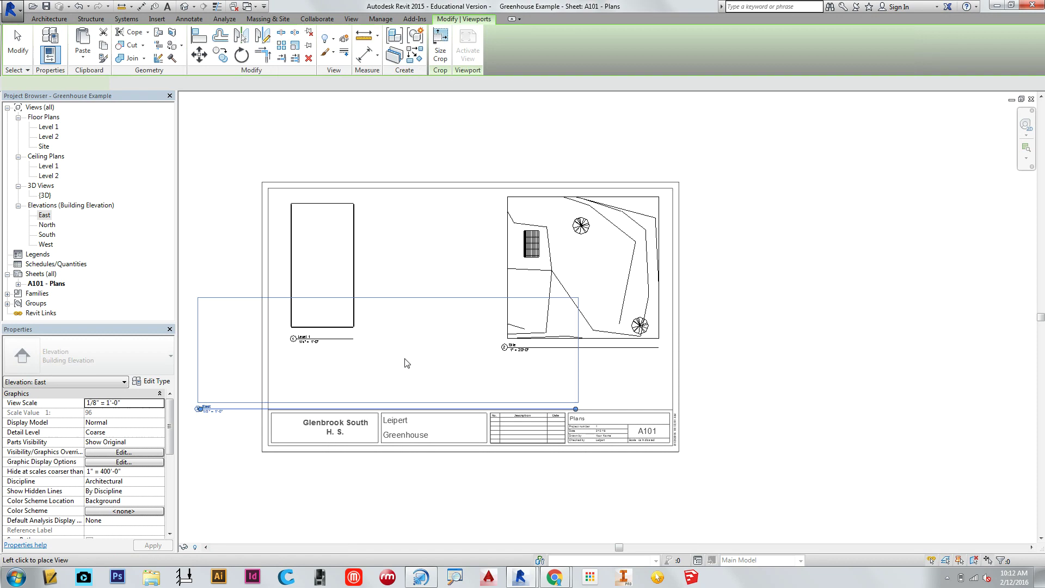
click(481, 343)
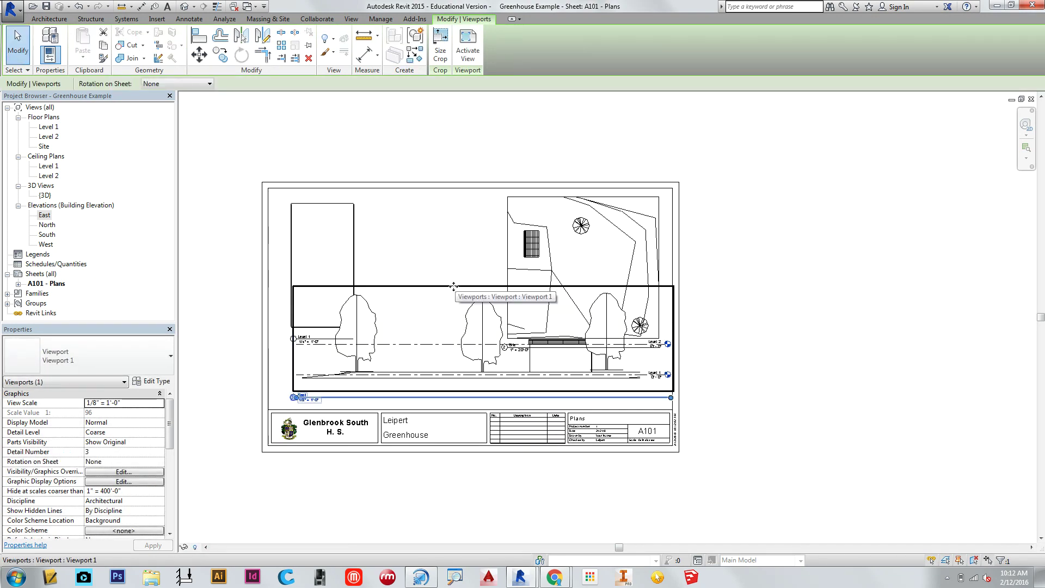
key(Delete)
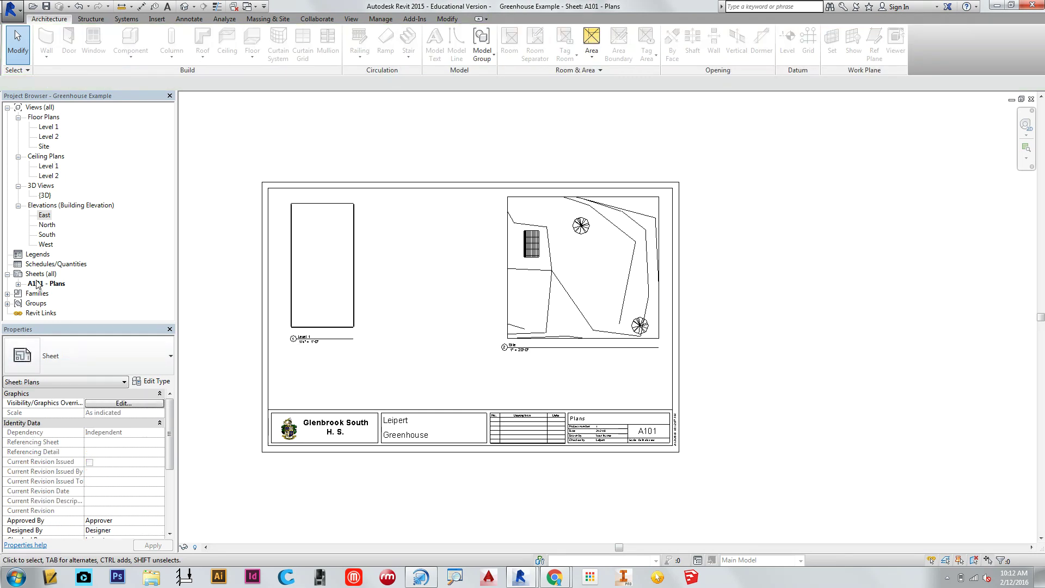
scroll(37, 281, down, 2)
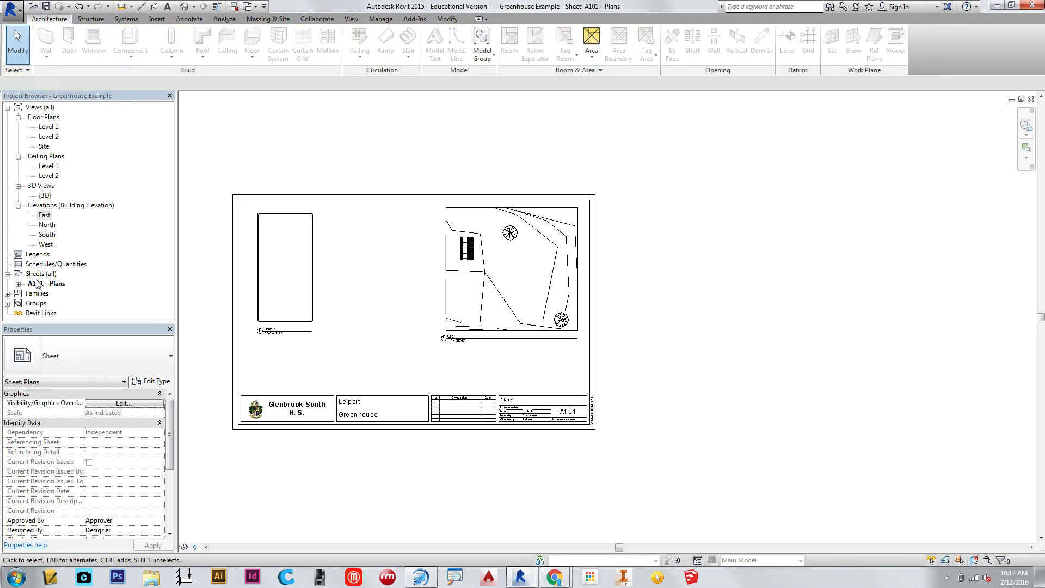
Step: Set the view scale of both the East and North elevations to 1/16" = 1'-0"
double_click(43, 215)
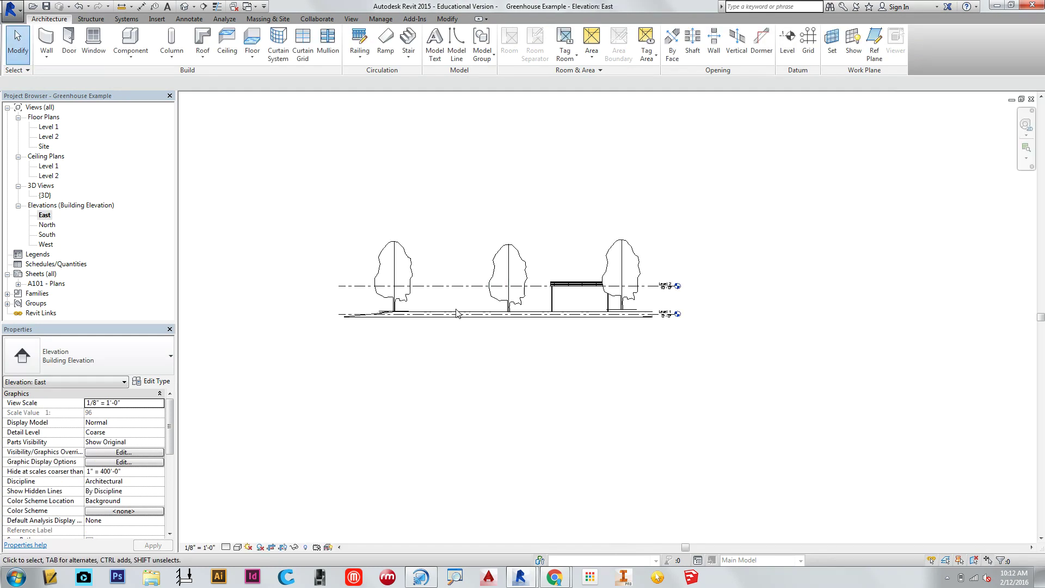
click(199, 548)
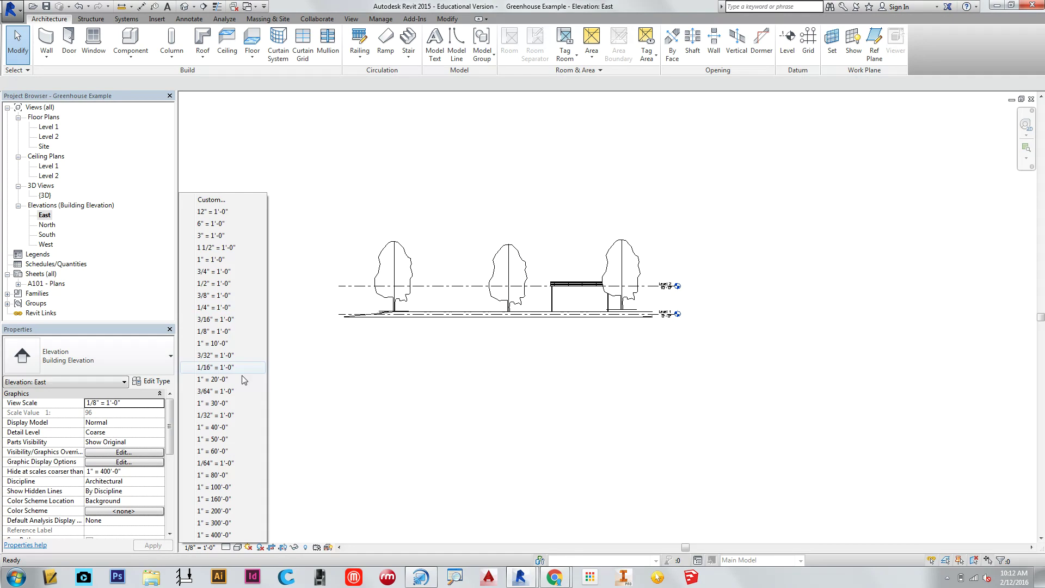
click(215, 368)
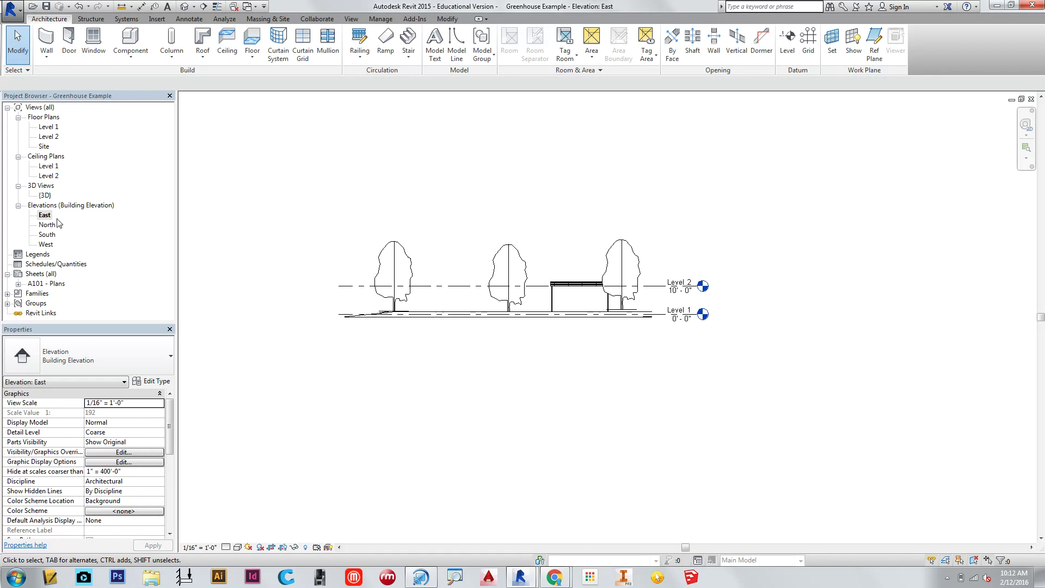
double_click(47, 225)
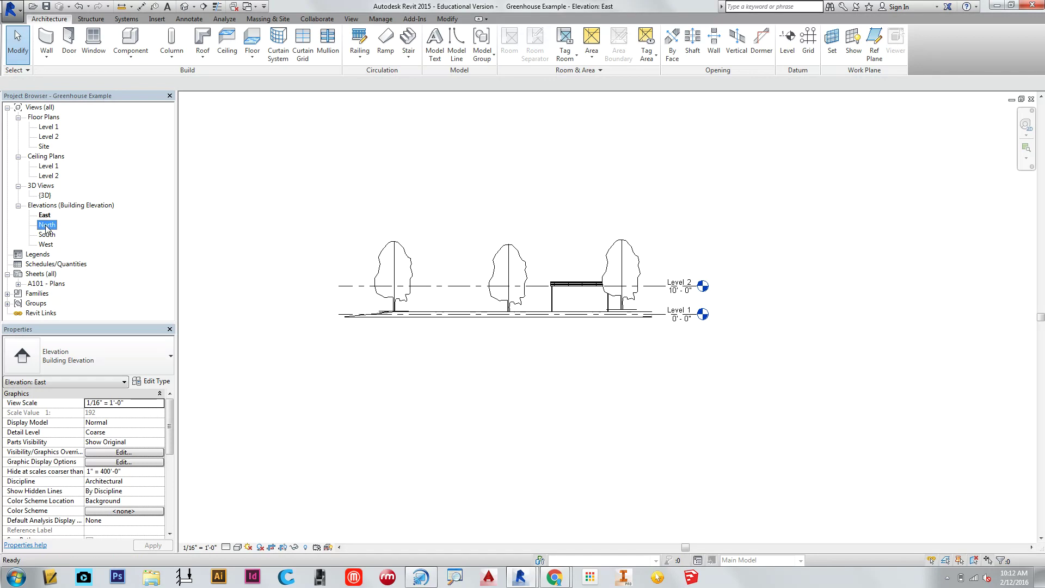
click(201, 547)
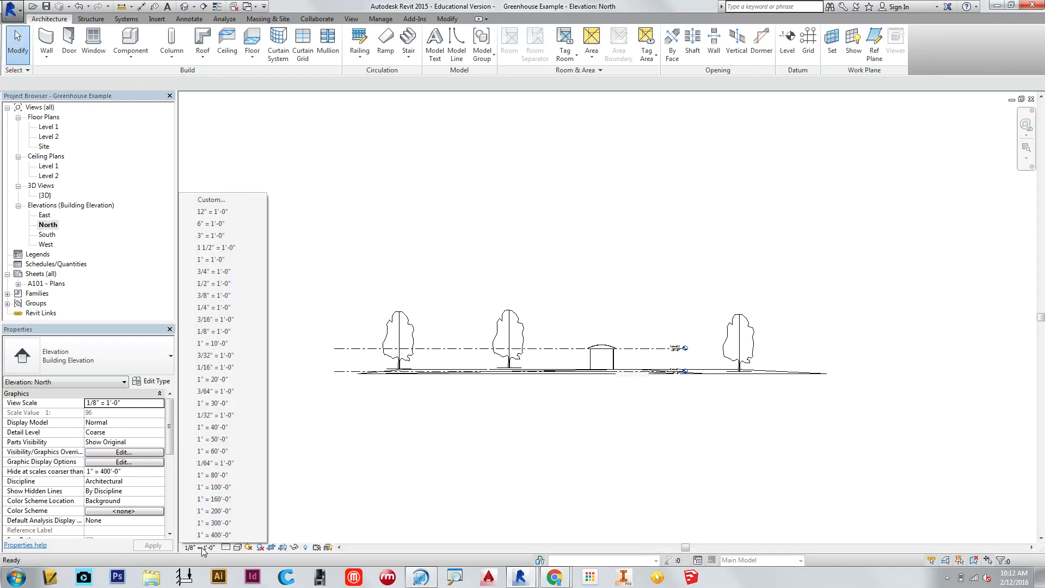
click(220, 368)
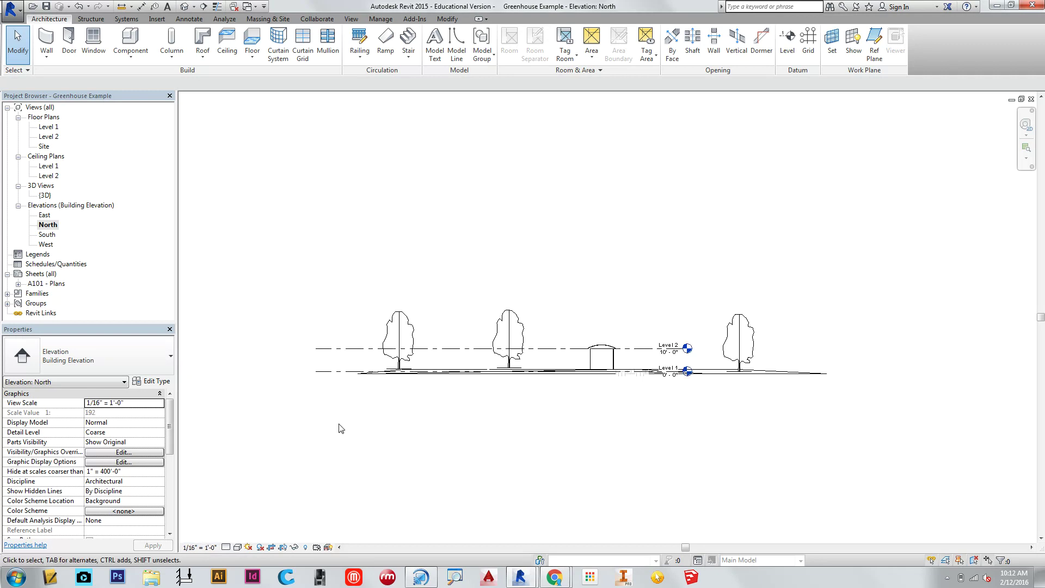
Step: Show the North elevation's crop region and pull its right side in closer to the rightmost tree
click(283, 549)
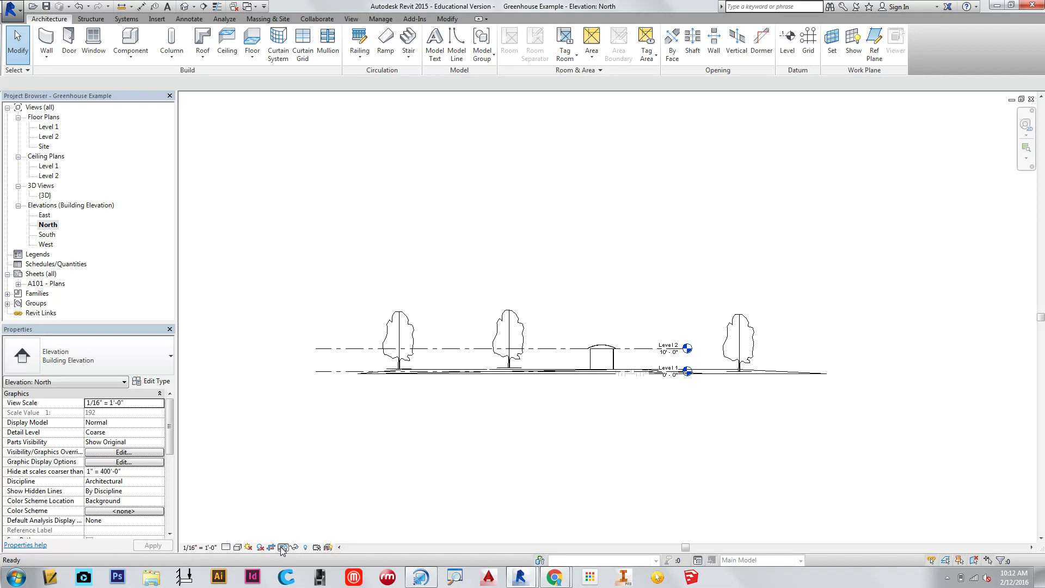
click(272, 549)
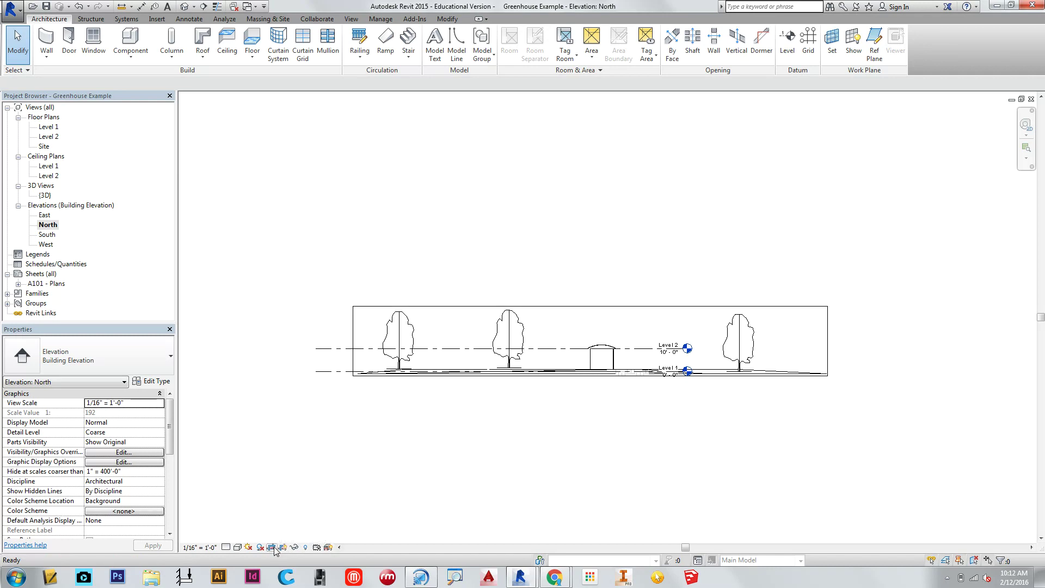
click(828, 345)
drag(828, 342, 721, 342)
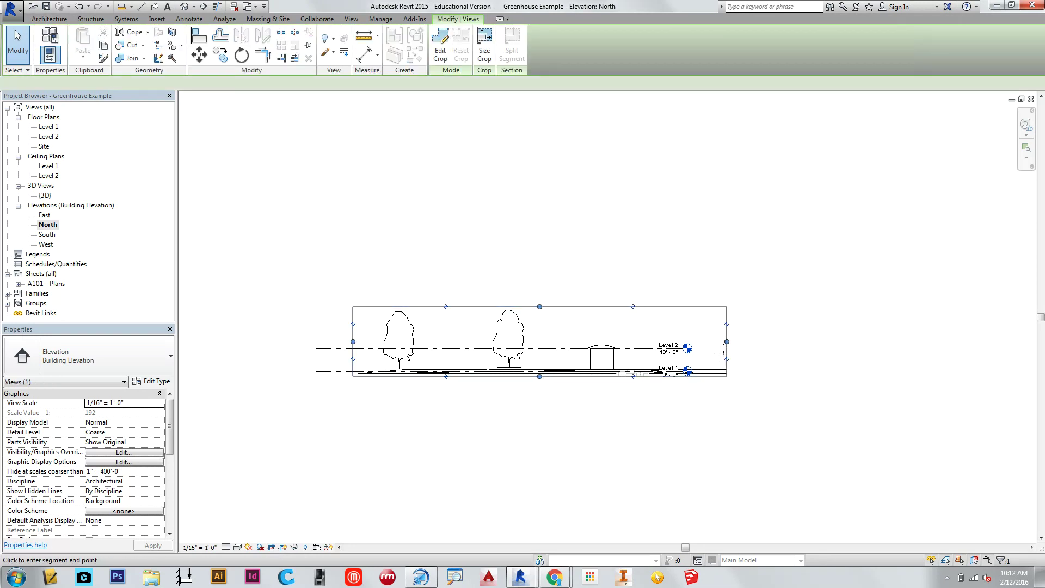
drag(783, 349, 785, 349)
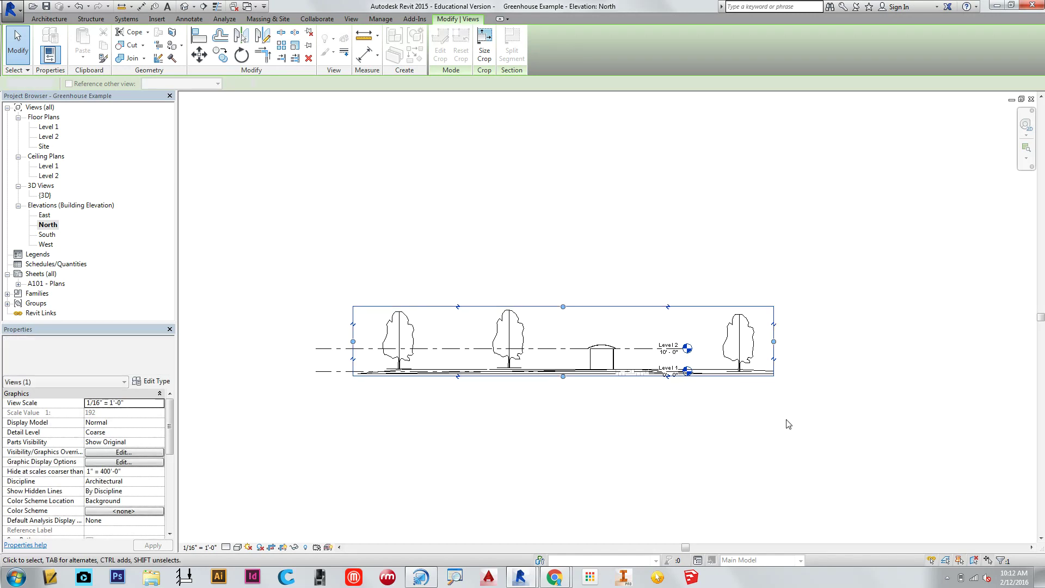
click(290, 378)
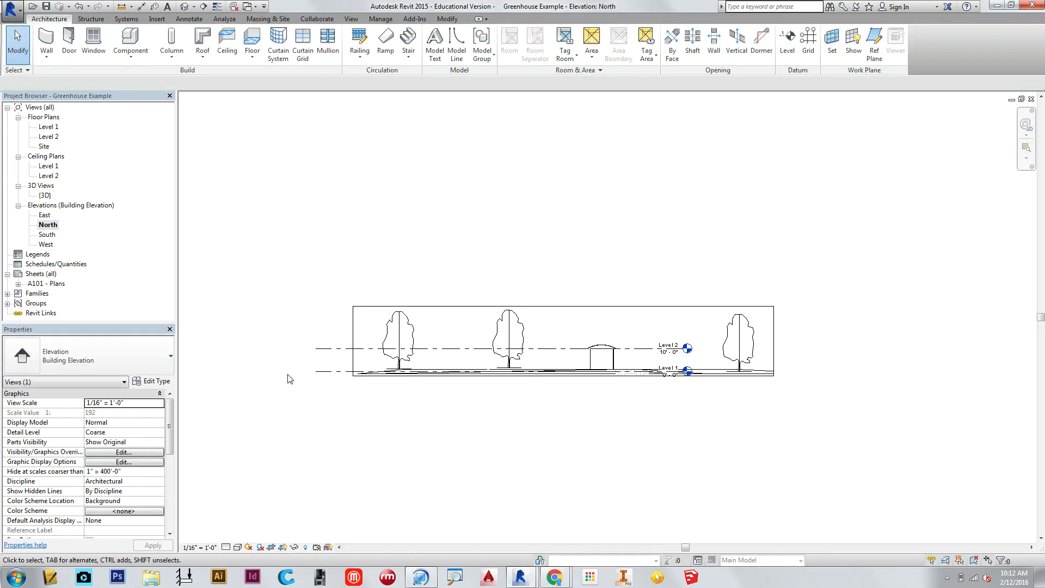
Step: Open sheet A101 - Plans and delete the Site plan viewport
double_click(39, 283)
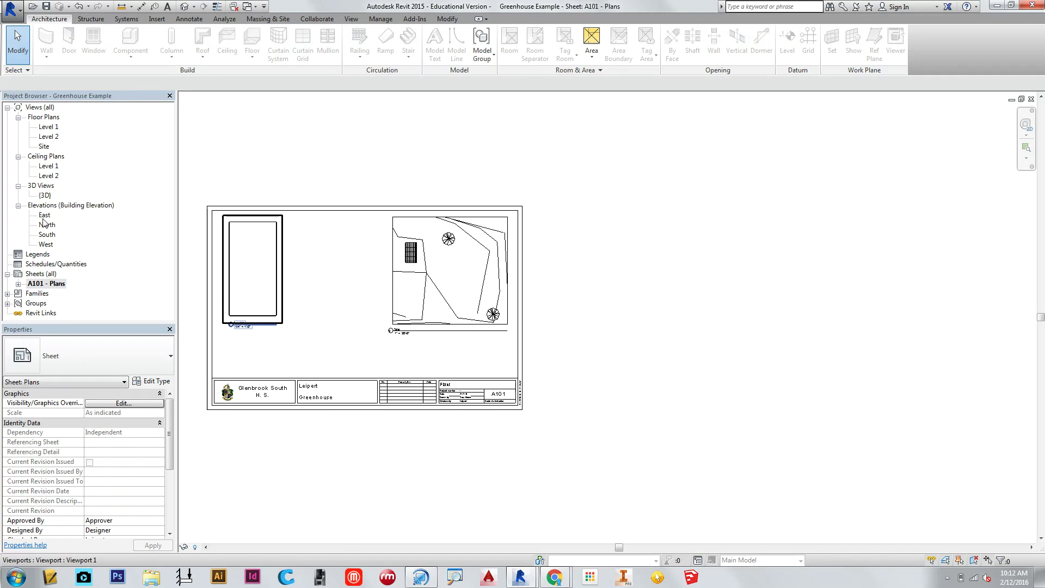
click(455, 325)
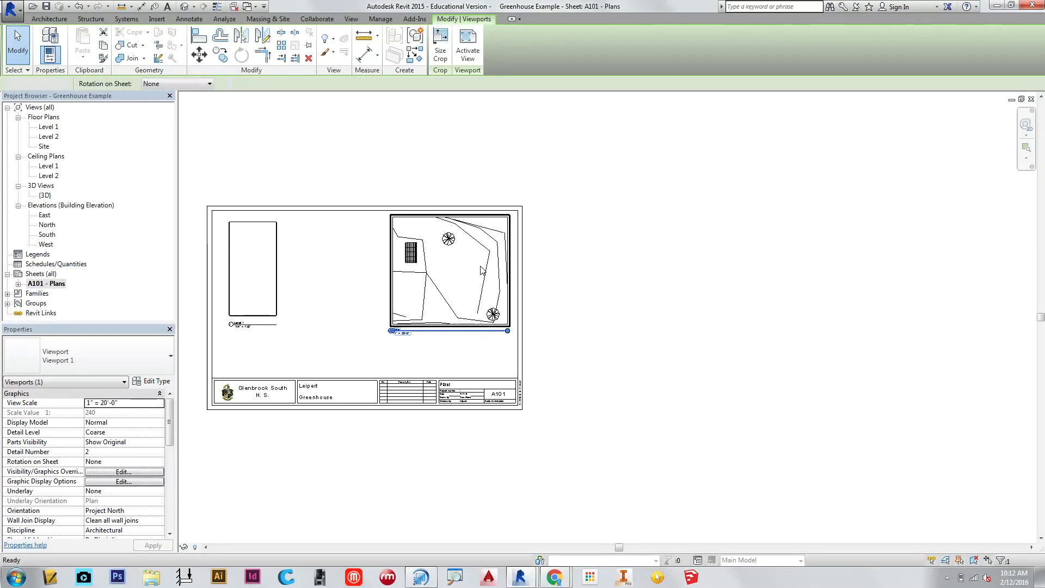
key(Delete)
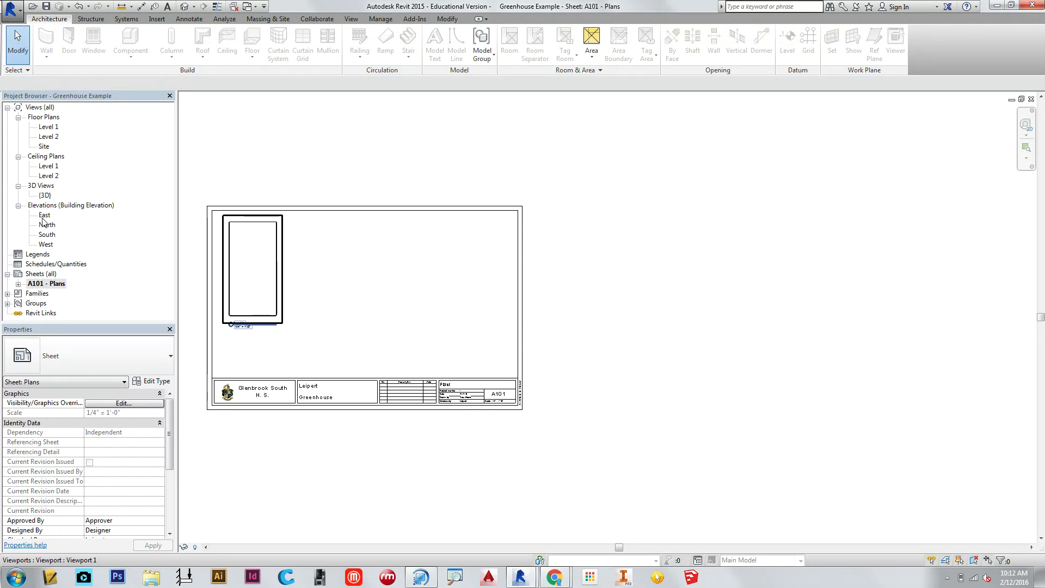
Step: Place the East elevation on sheet A101, to the right of the Level 1 plan and near the sheet's upper edge
drag(44, 219, 362, 246)
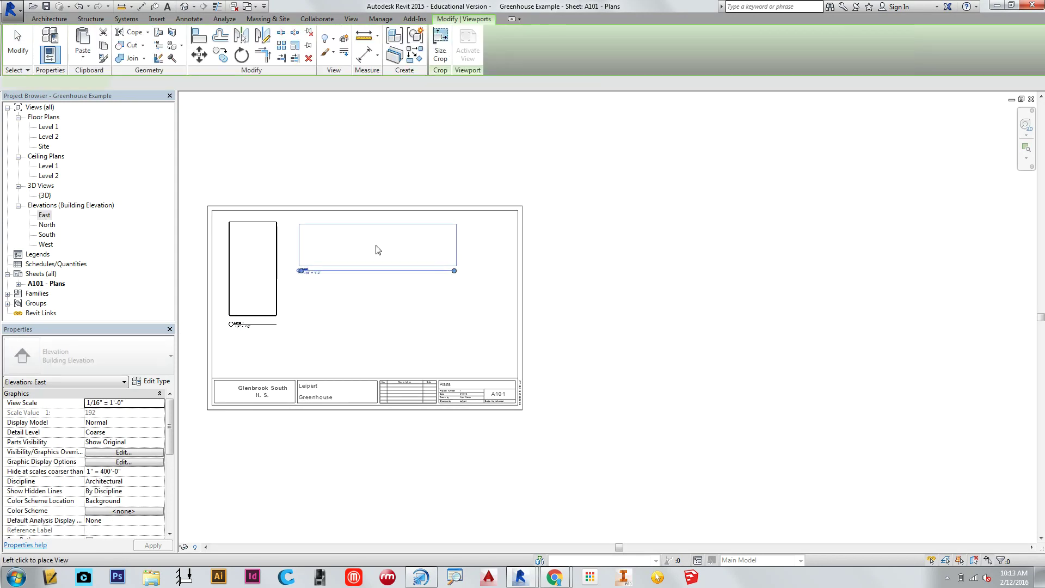
click(363, 248)
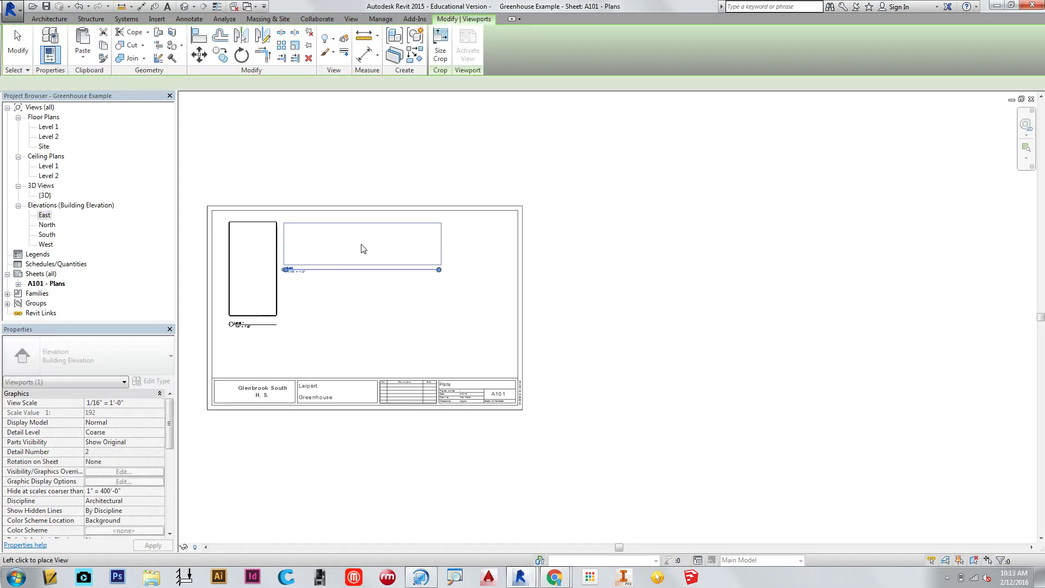
click(362, 248)
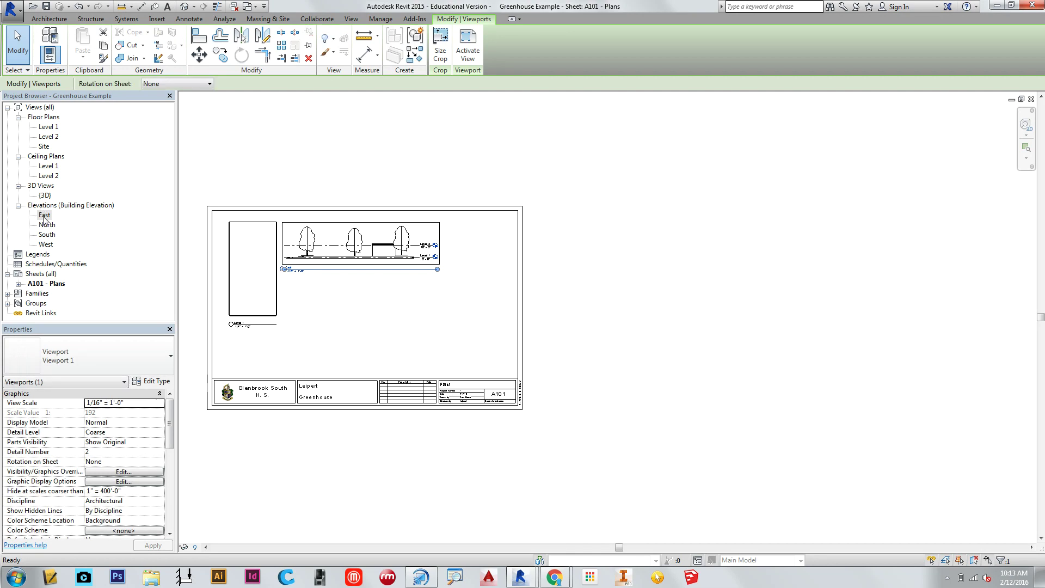
Step: Place the North elevation on the sheet below the East elevation, with their view titles aligned
drag(44, 225, 330, 297)
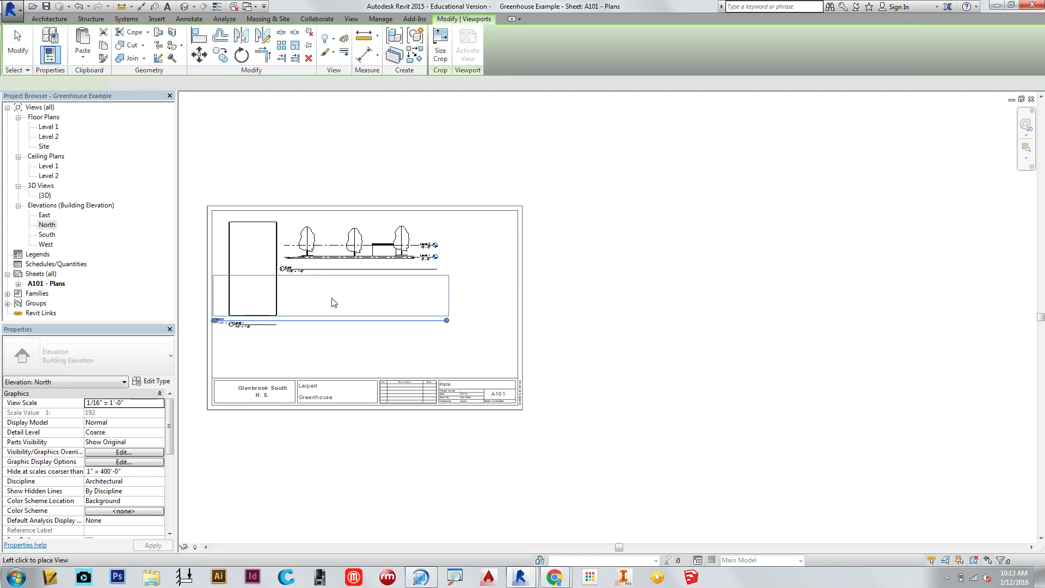
click(410, 302)
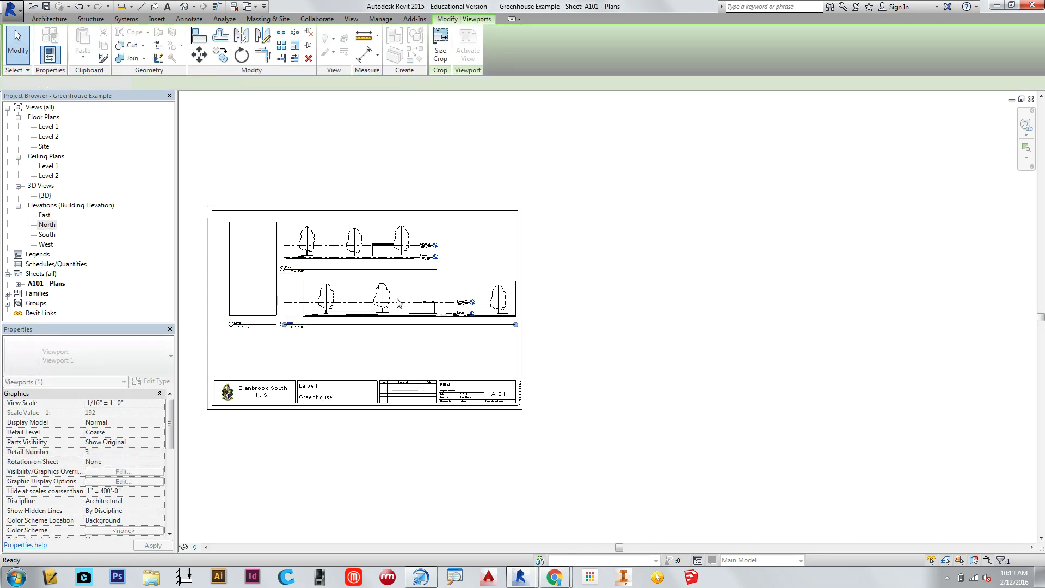
click(474, 370)
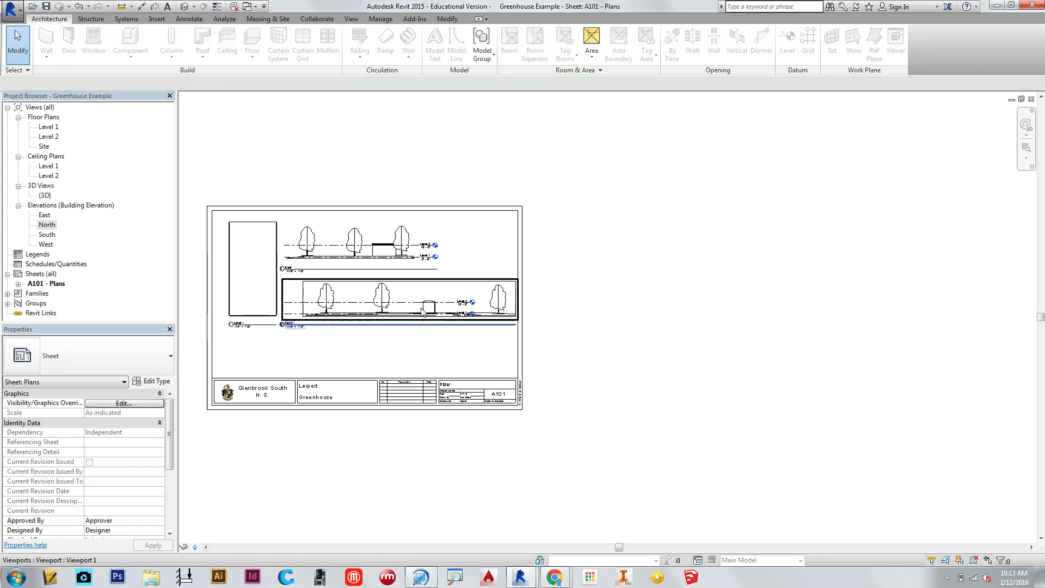
Step: Activate the North elevation on the sheet and pull its crop region's right side in past the rightmost tree, leaving that tree out
double_click(337, 309)
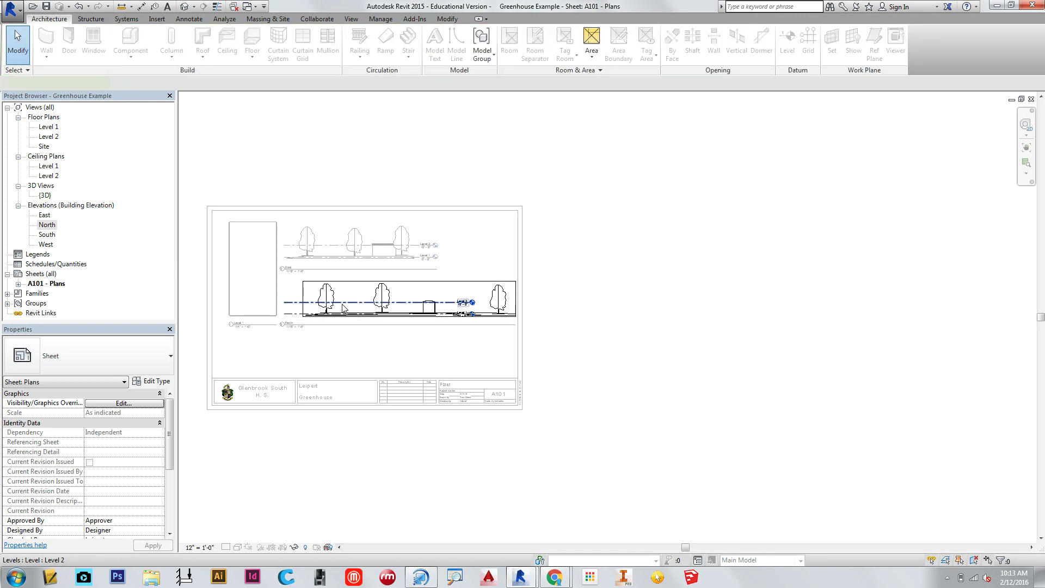
scroll(411, 306, up, 4)
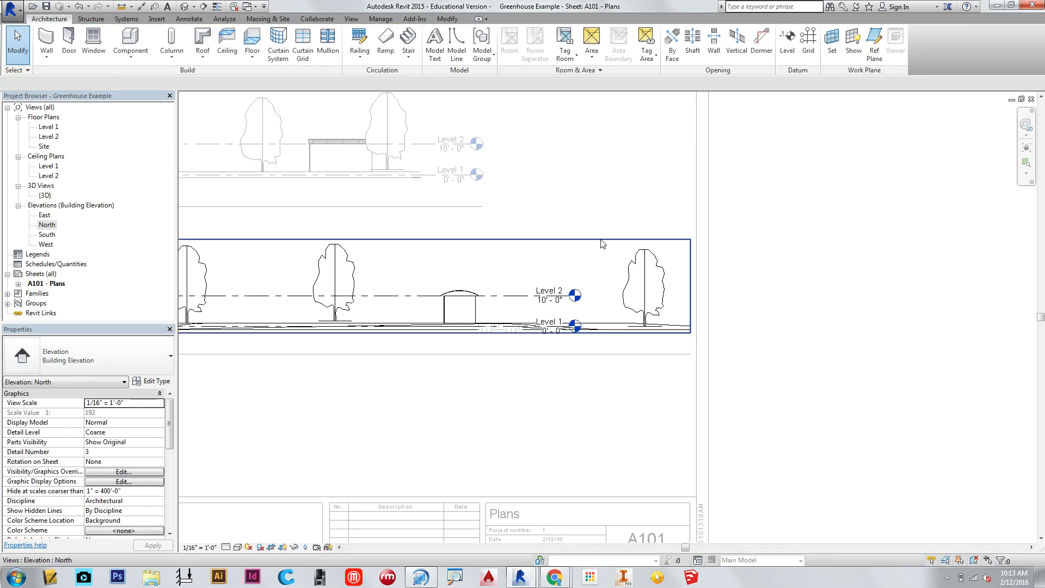
click(690, 289)
drag(689, 287, 653, 290)
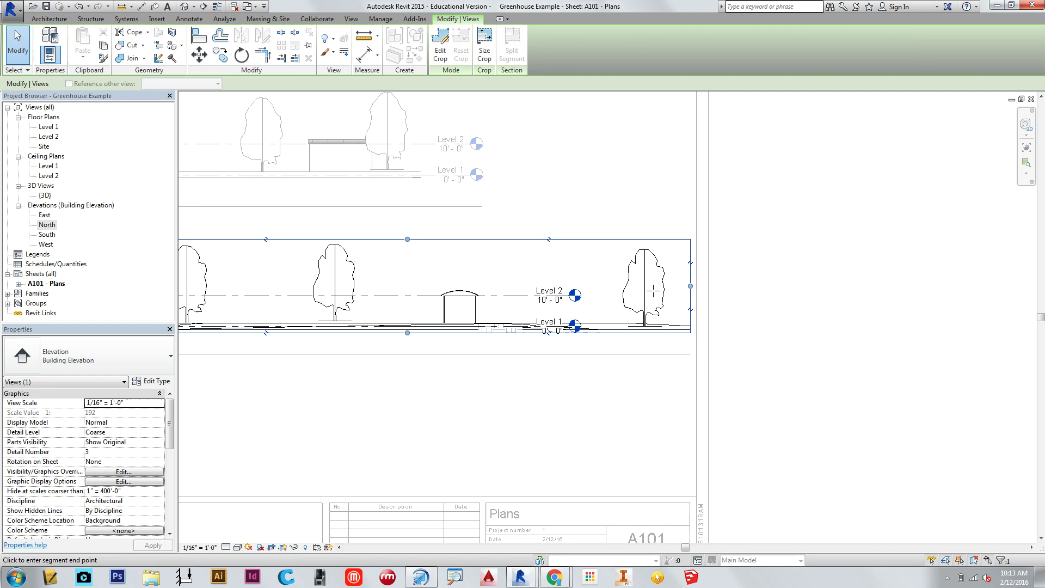
click(614, 298)
scroll(396, 362, down, 3)
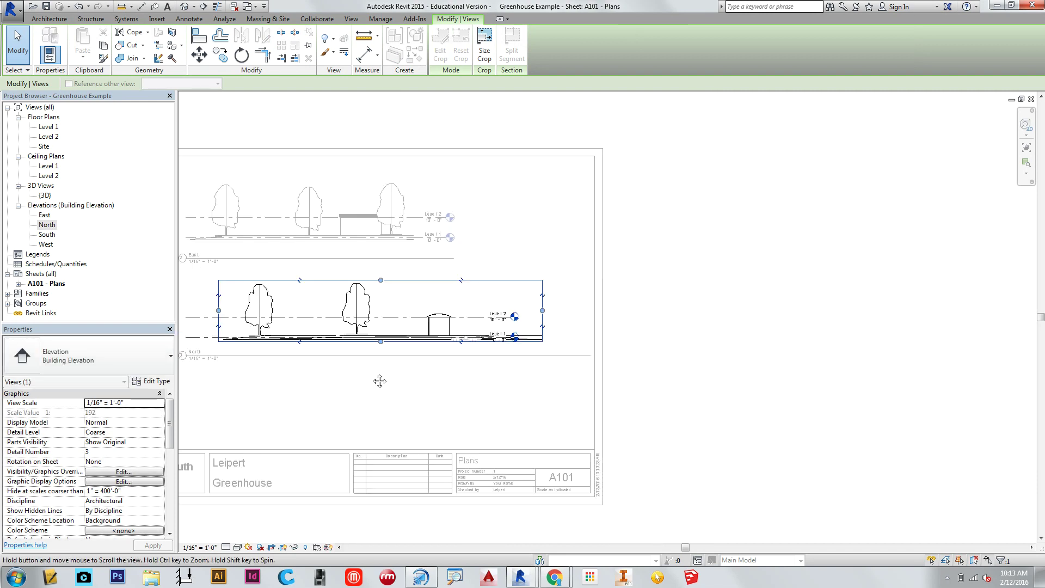
Step: Pull the North elevation's left crop side in closer to the leftmost tree and deactivate the view
middle_drag(379, 381, 473, 377)
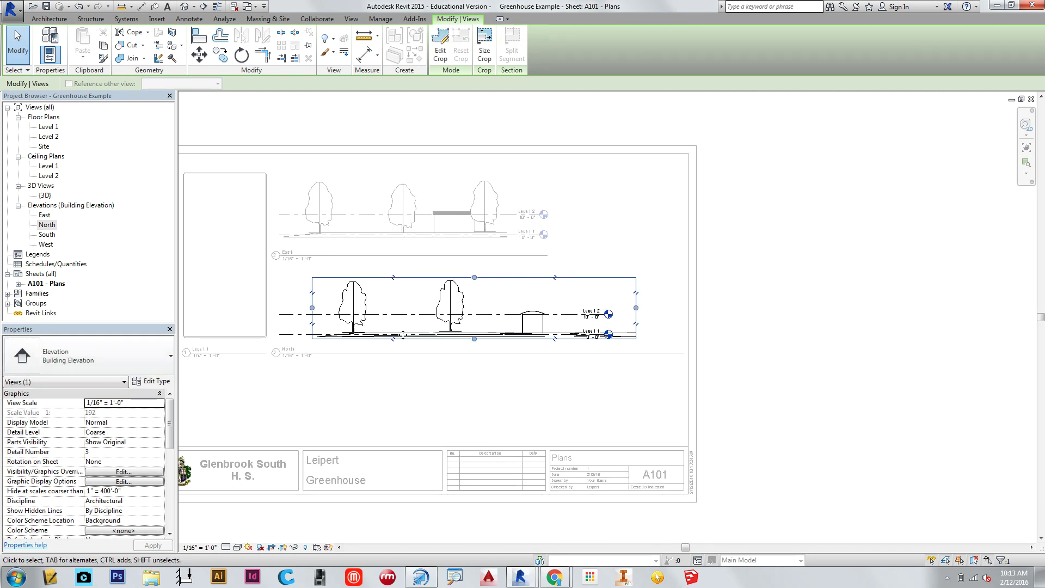
click(328, 308)
key(Escape)
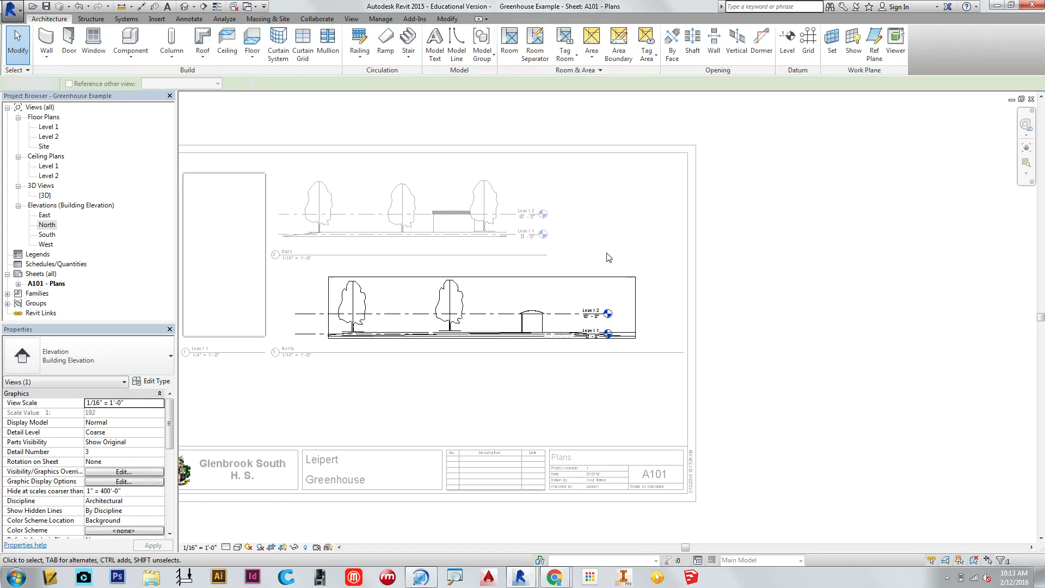
double_click(610, 373)
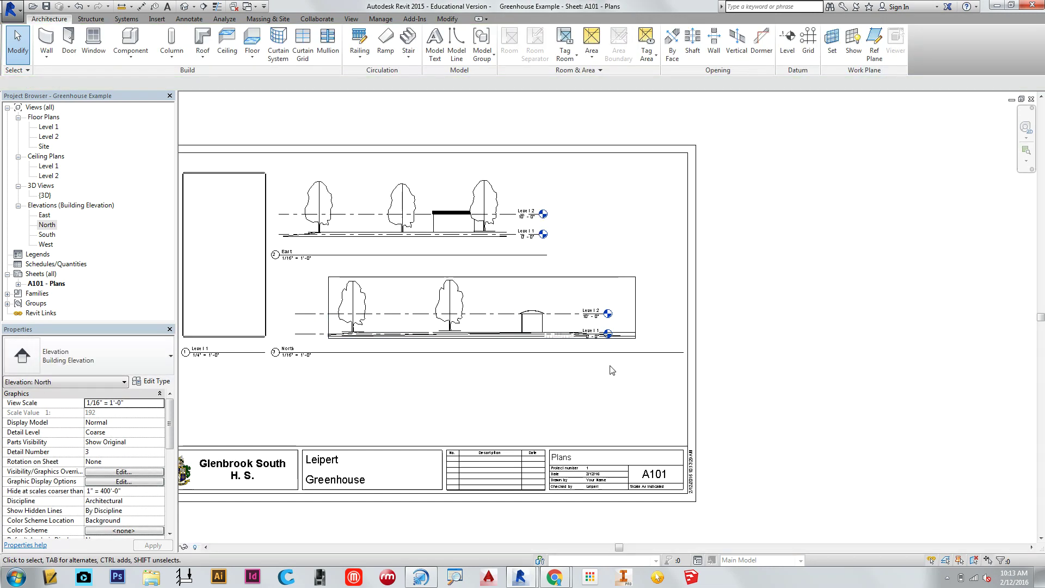
Step: Move the North viewport left beneath the East elevation and shorten its title line to the crop region's right edge
drag(635, 312, 580, 312)
click(232, 357)
click(281, 374)
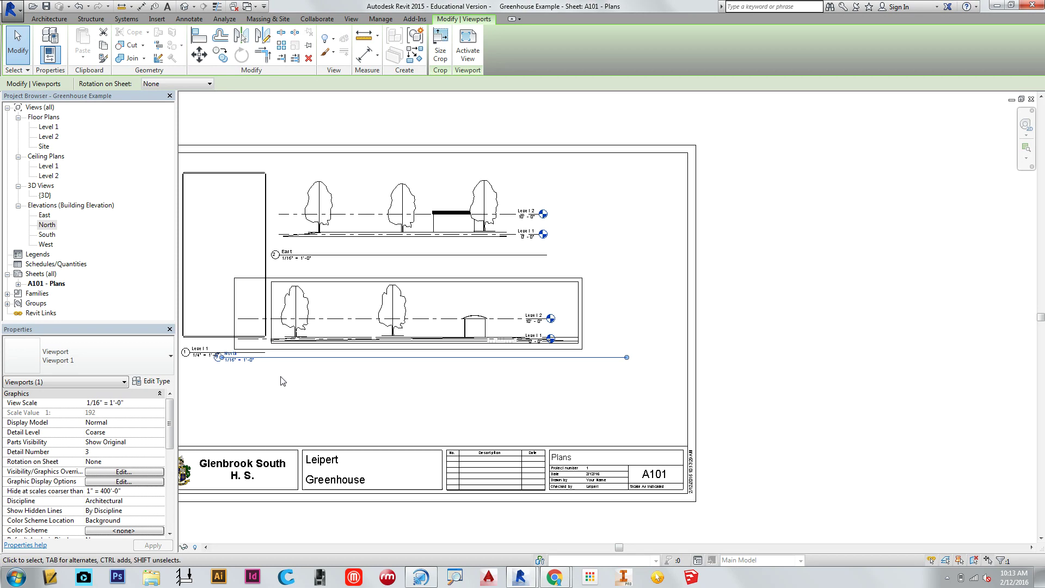
click(232, 353)
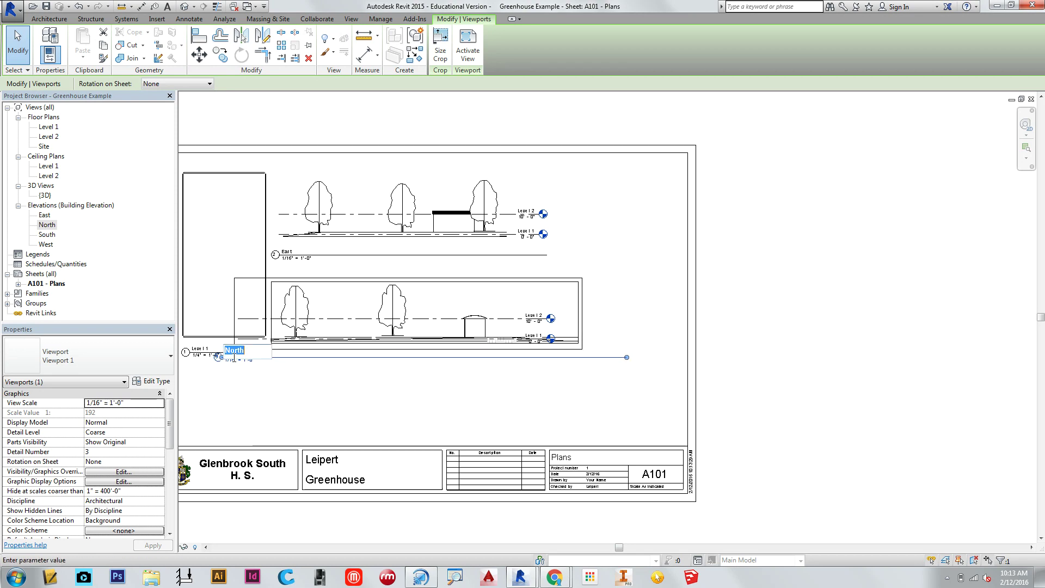
click(277, 378)
drag(626, 362, 575, 362)
click(490, 395)
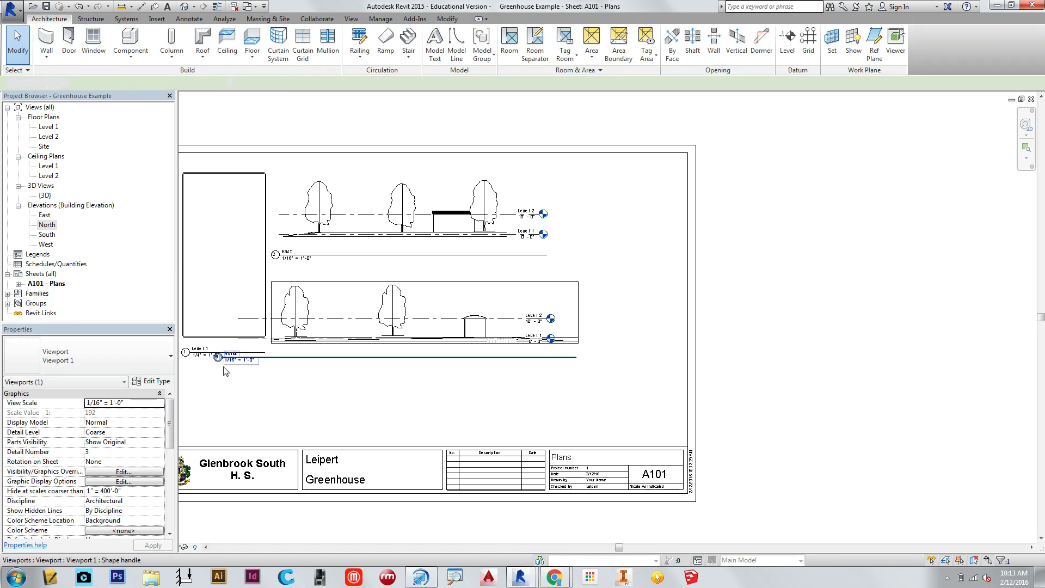
Step: Move the North view title to the right, clear of the Level 1 title and in line with the East view title
click(280, 346)
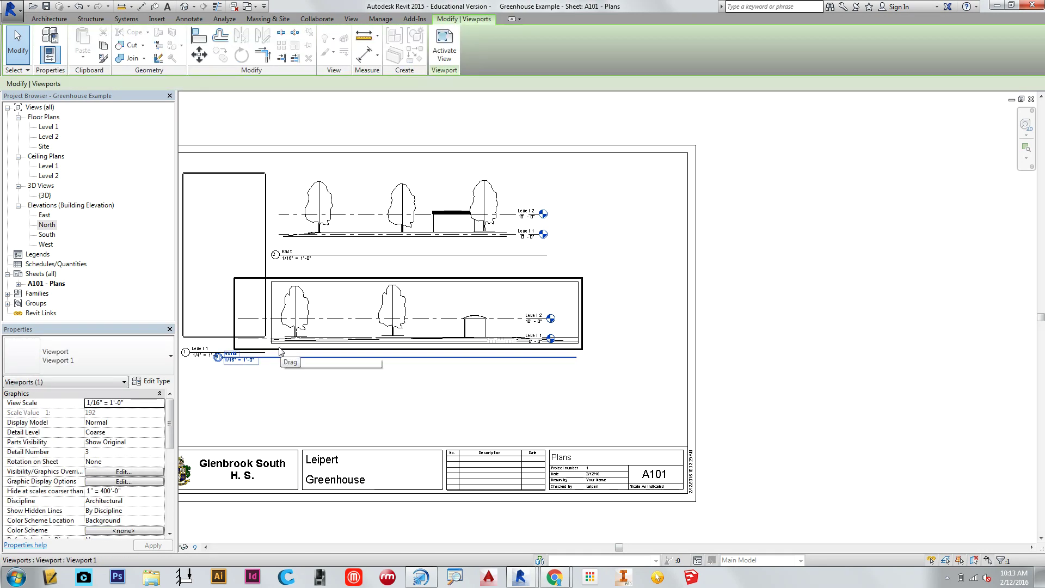
click(221, 358)
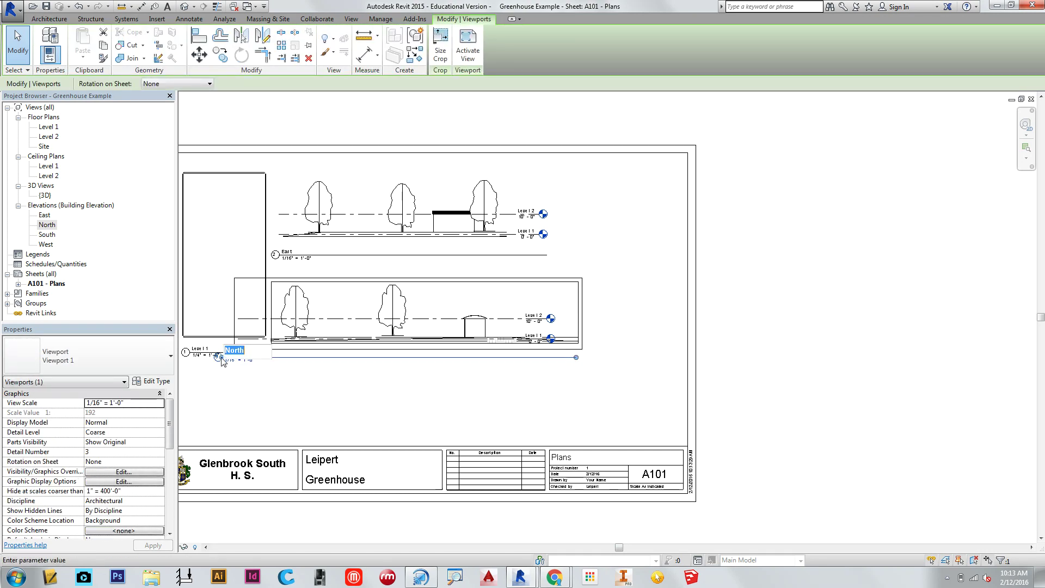
key(Escape)
scroll(227, 364, up, 5)
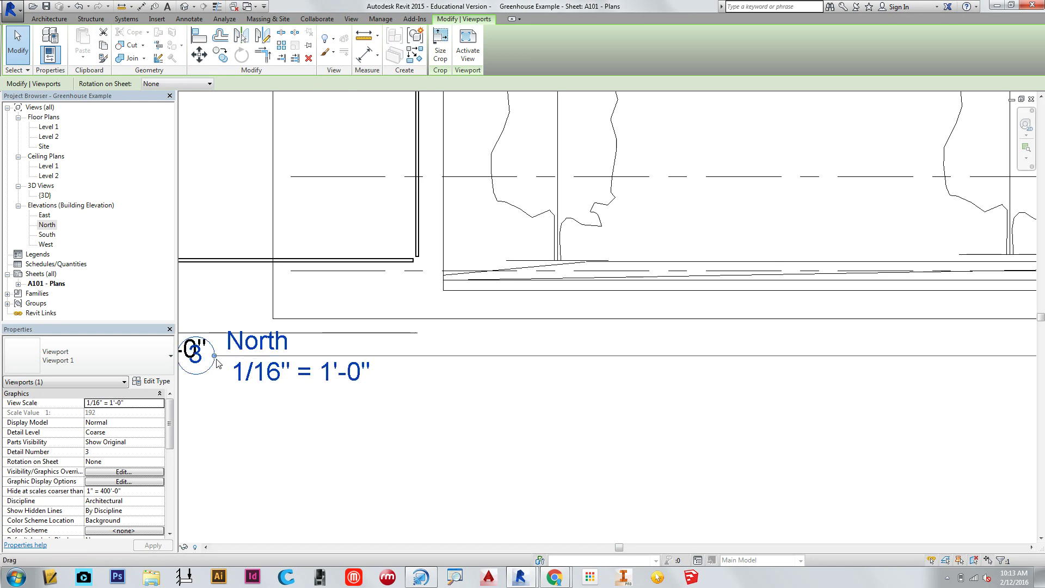
drag(223, 357, 671, 356)
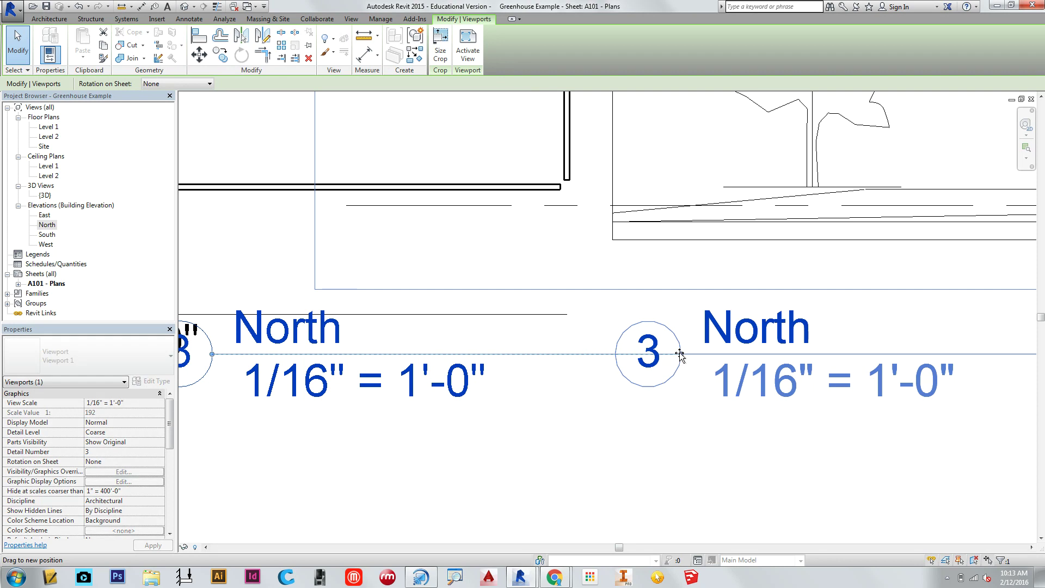
scroll(672, 381, down, 5)
scroll(674, 449, down, 4)
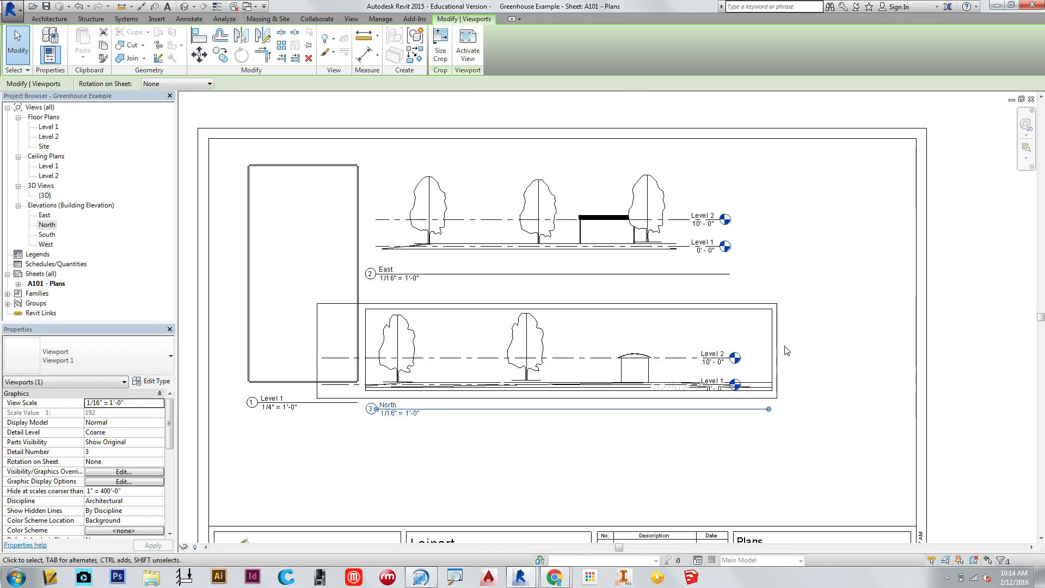
Step: Reactivate the North elevation, pull its right crop side in to the level heads, and deactivate the view
double_click(777, 348)
click(772, 351)
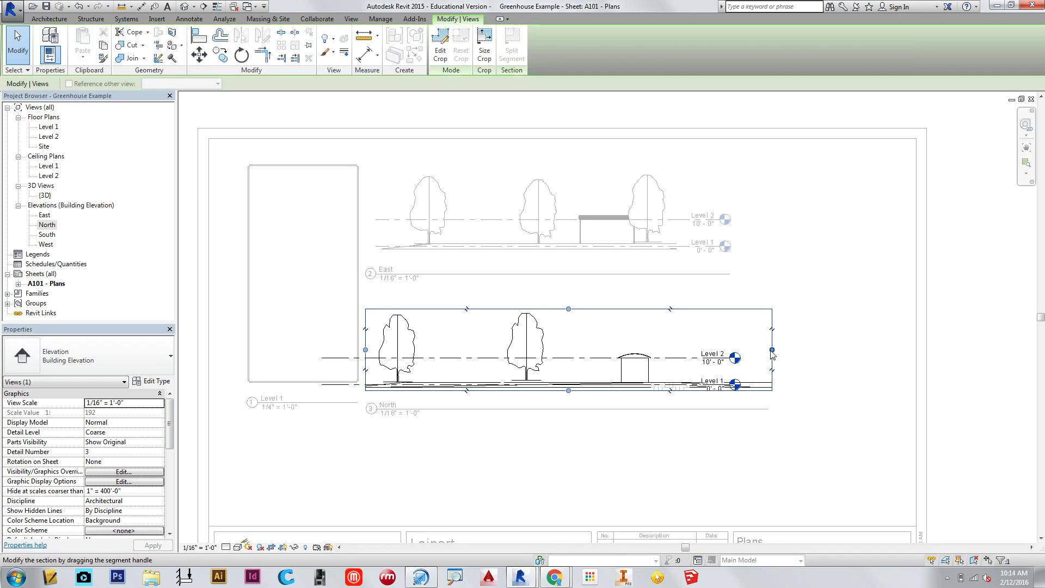
drag(743, 350, 735, 348)
double_click(601, 445)
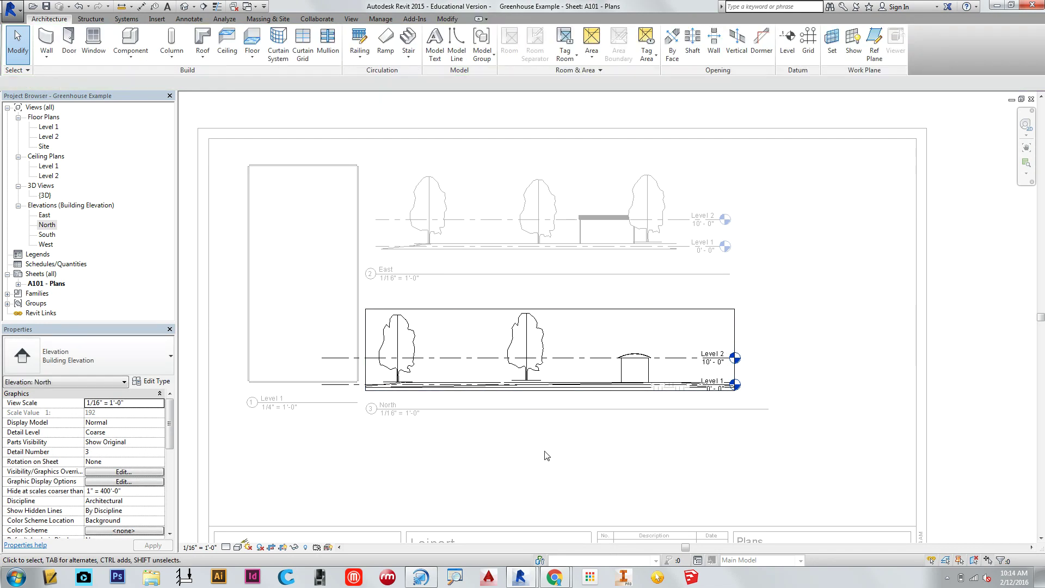
Step: Shorten the North title line to the new crop edge and move both elevations together toward the sheet's right border
click(733, 354)
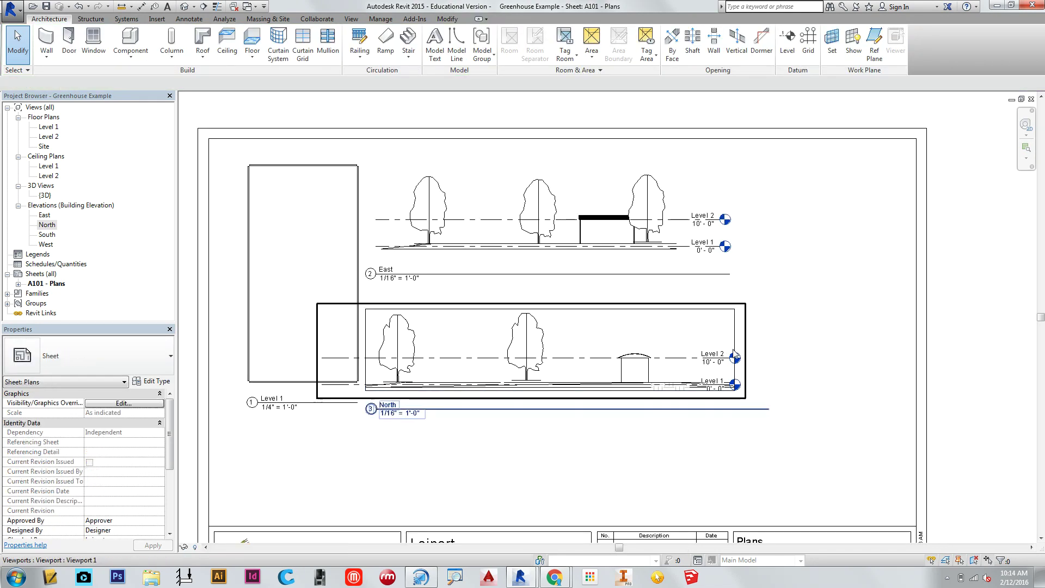
click(744, 385)
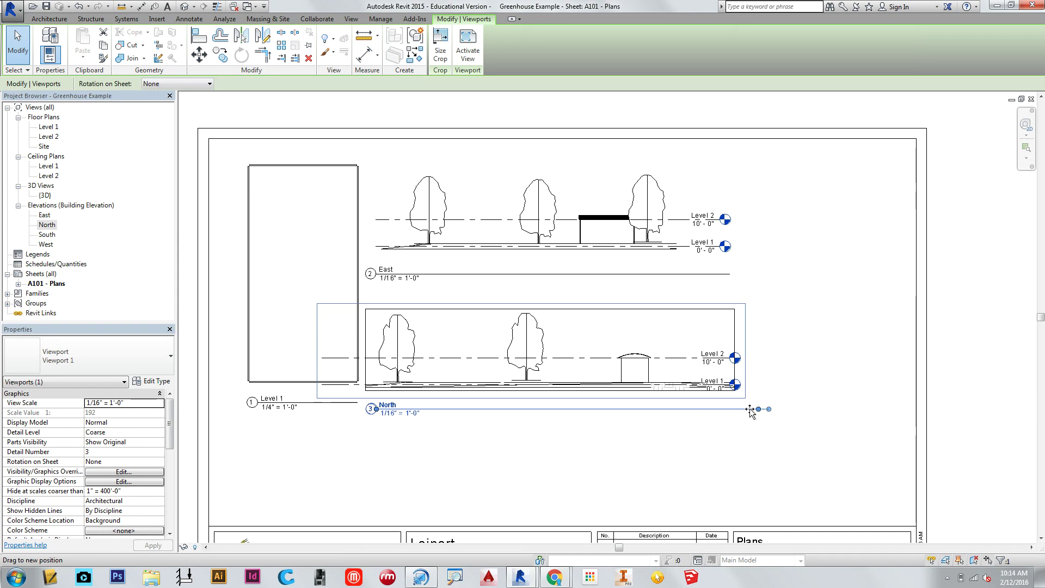
drag(733, 408, 642, 166)
click(742, 449)
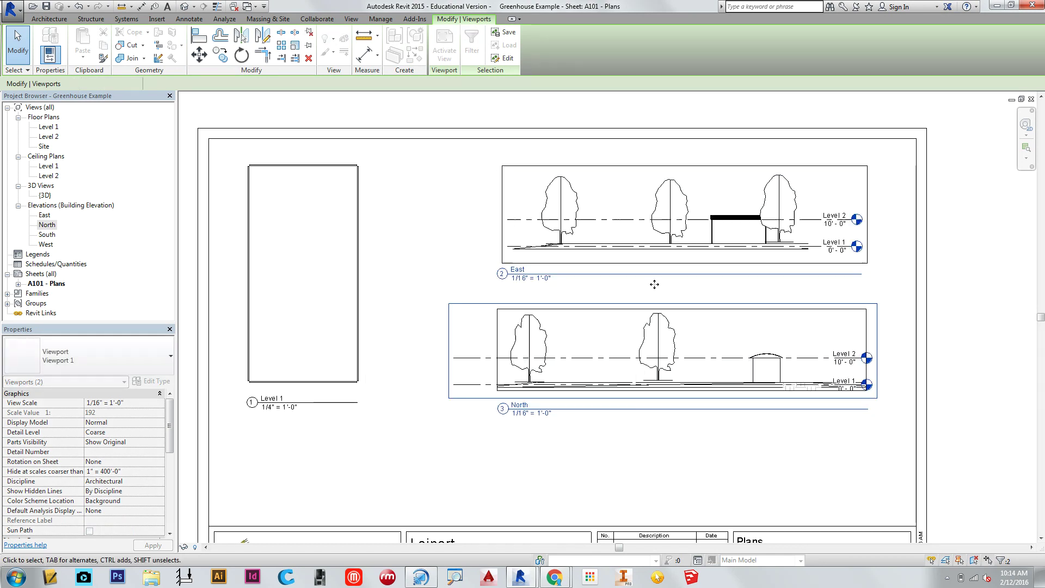
click(664, 479)
Step: Hide the North elevation's crop region on the sheet
double_click(554, 320)
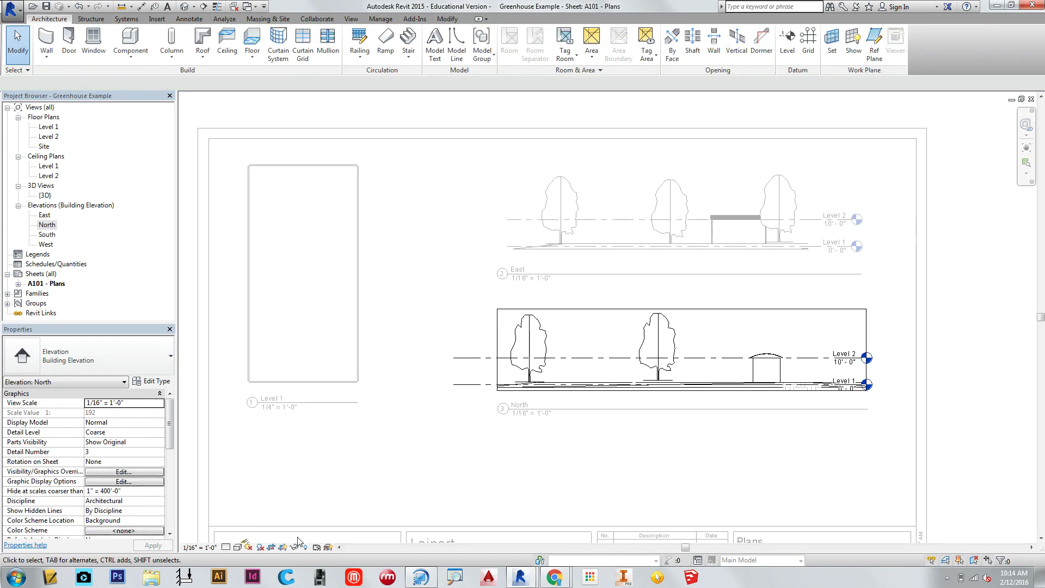
double_click(555, 464)
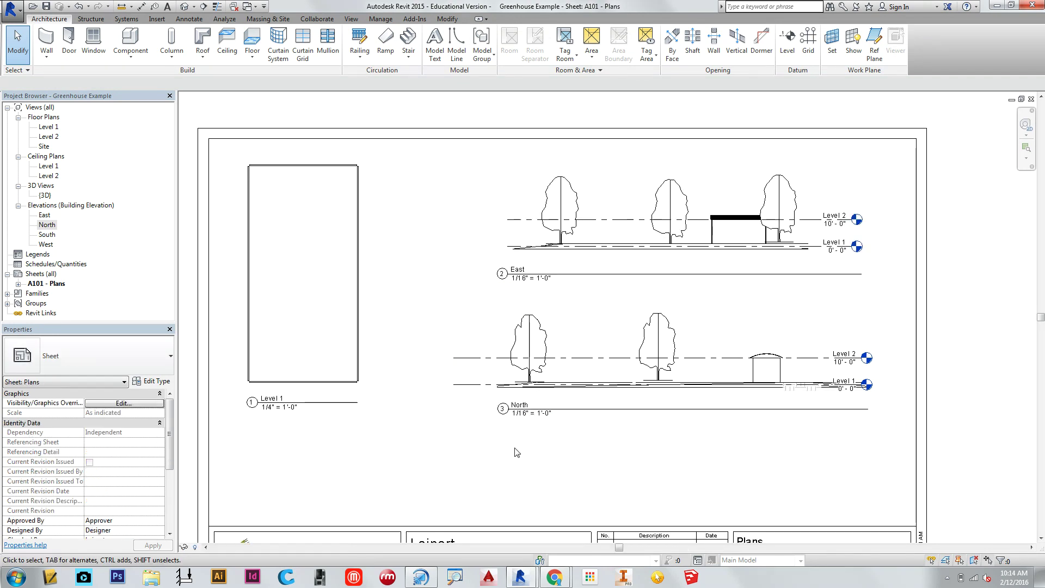
Step: Show the North elevation's crop region and shorten the left ends of the Level 1 and Level 2 lines to its edge
scroll(502, 442, down, 2)
double_click(535, 368)
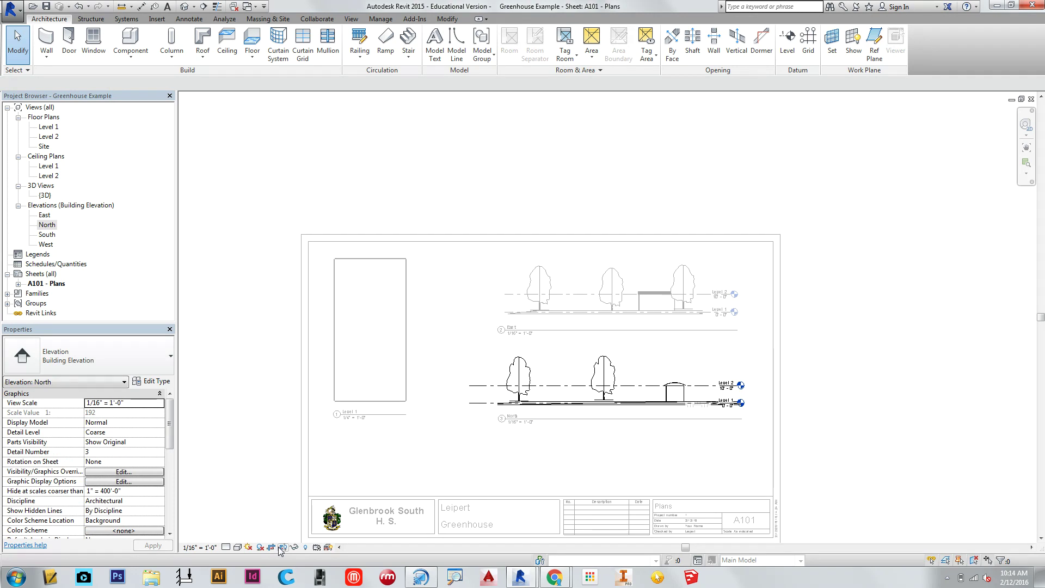
click(281, 547)
click(497, 369)
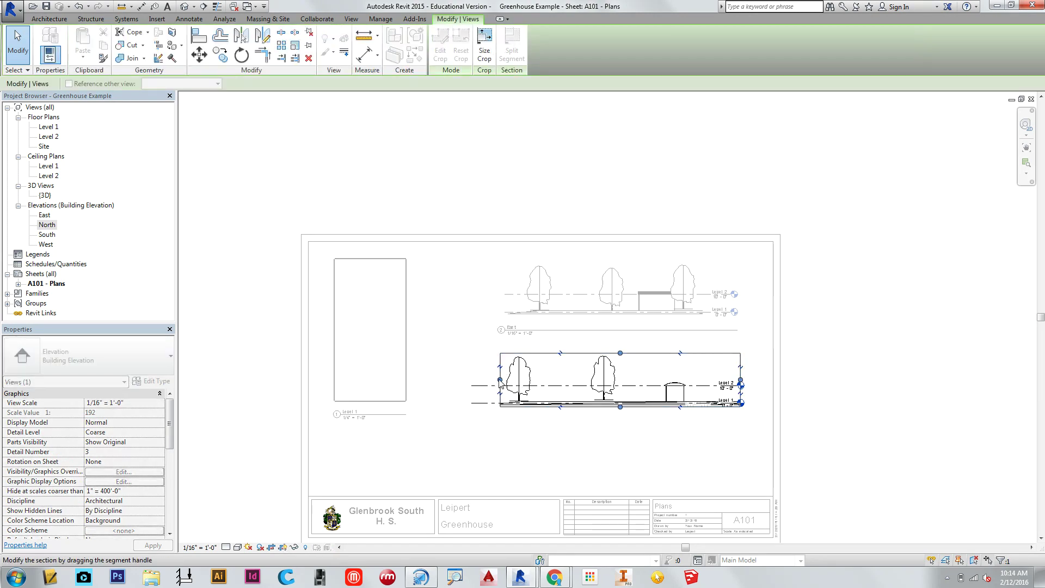
click(474, 387)
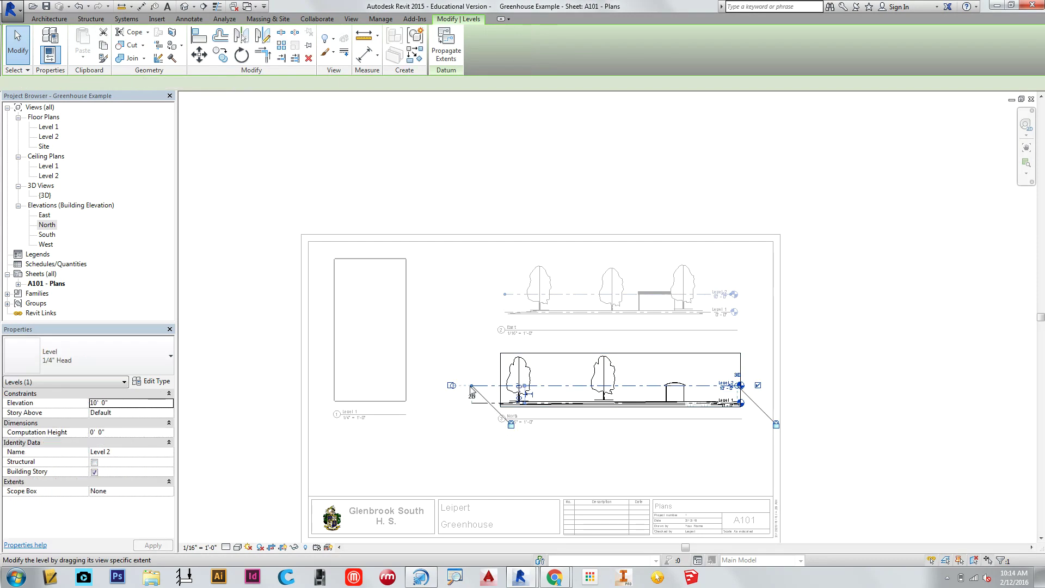
drag(472, 386, 502, 385)
click(482, 401)
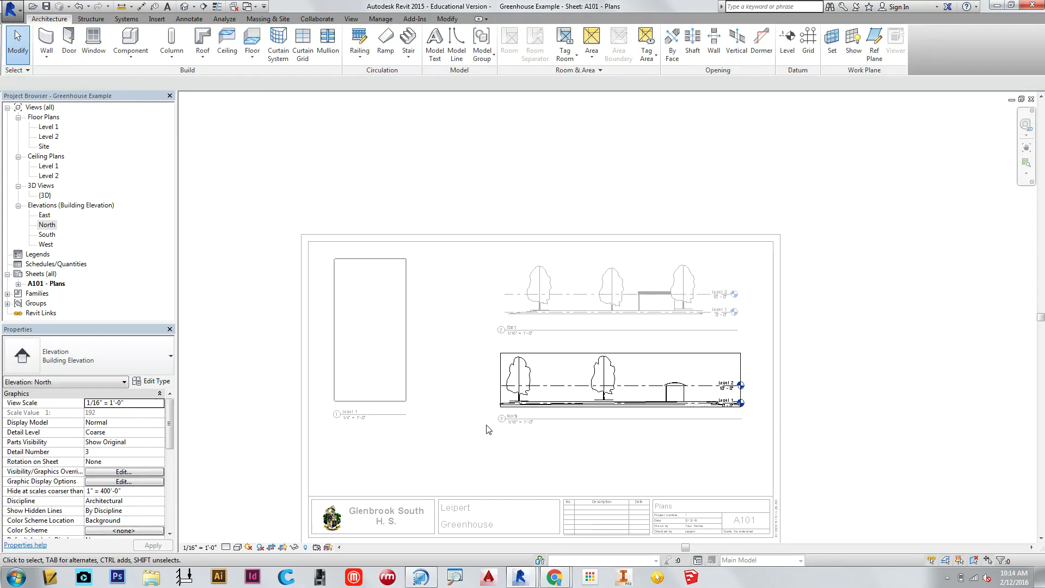
double_click(478, 451)
Step: Activate the North elevation, hide its crop region again, and deactivate the view
double_click(547, 370)
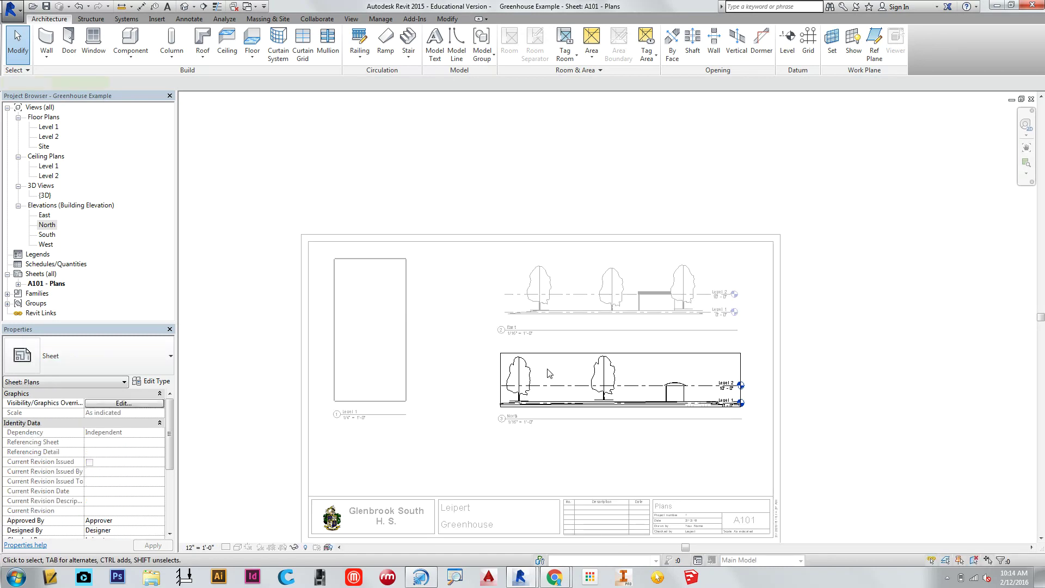
click(282, 548)
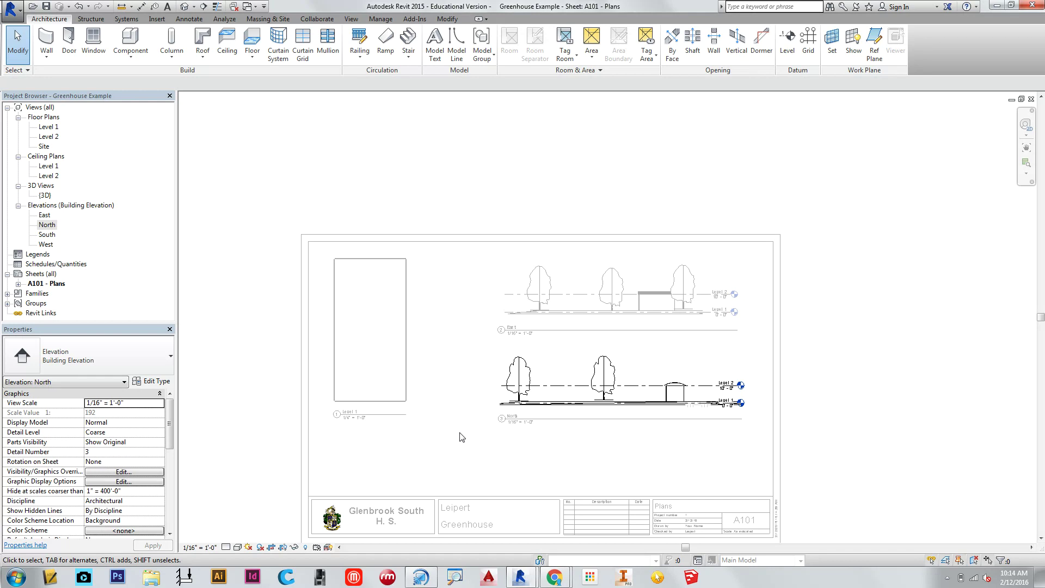
double_click(466, 421)
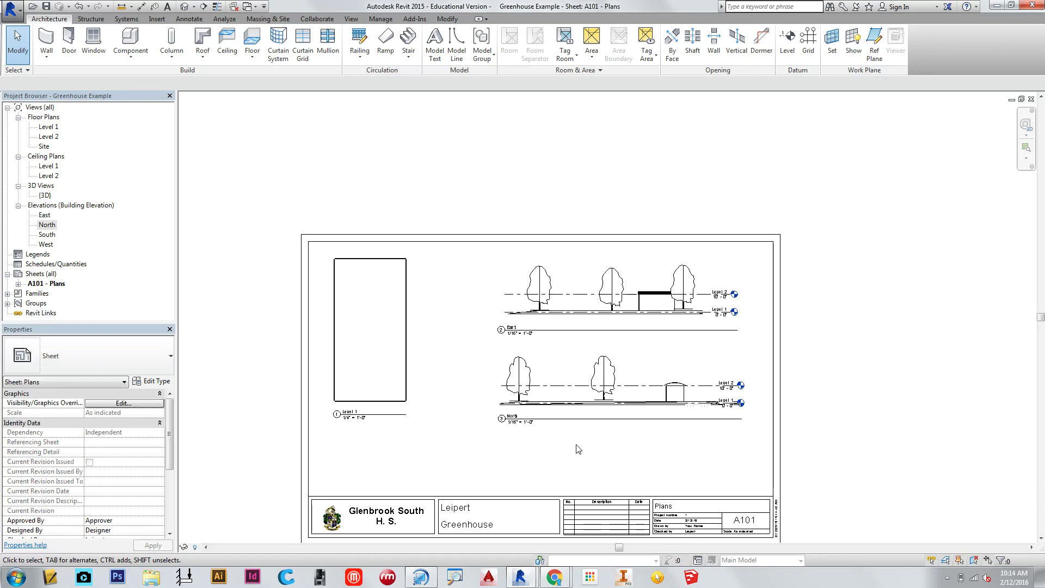
Step: Activate the Level 1 plan viewport, set its view scale to 1/8" = 1'-0", and deactivate the view
middle_drag(578, 449, 552, 392)
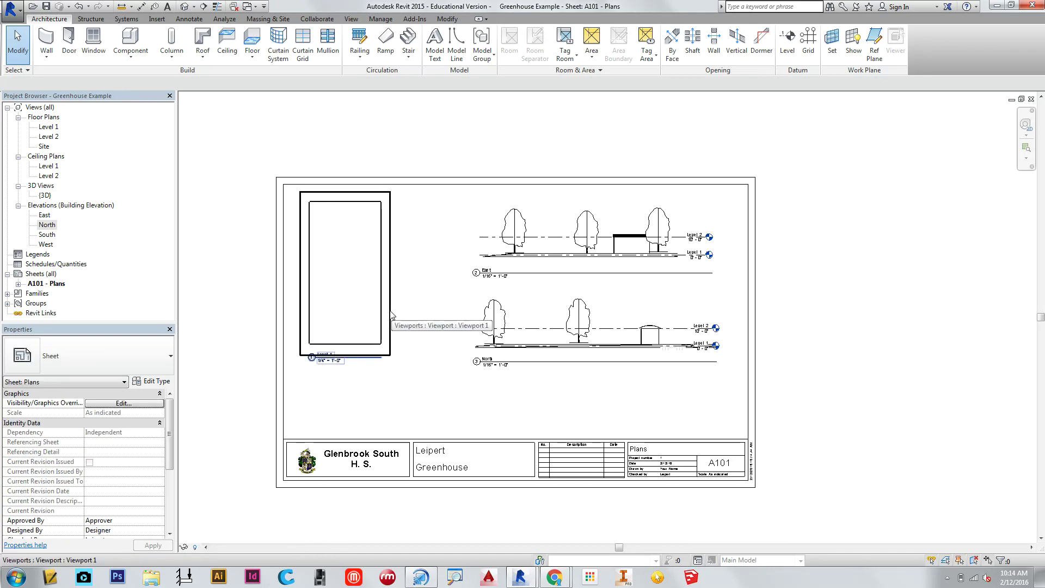
click(364, 349)
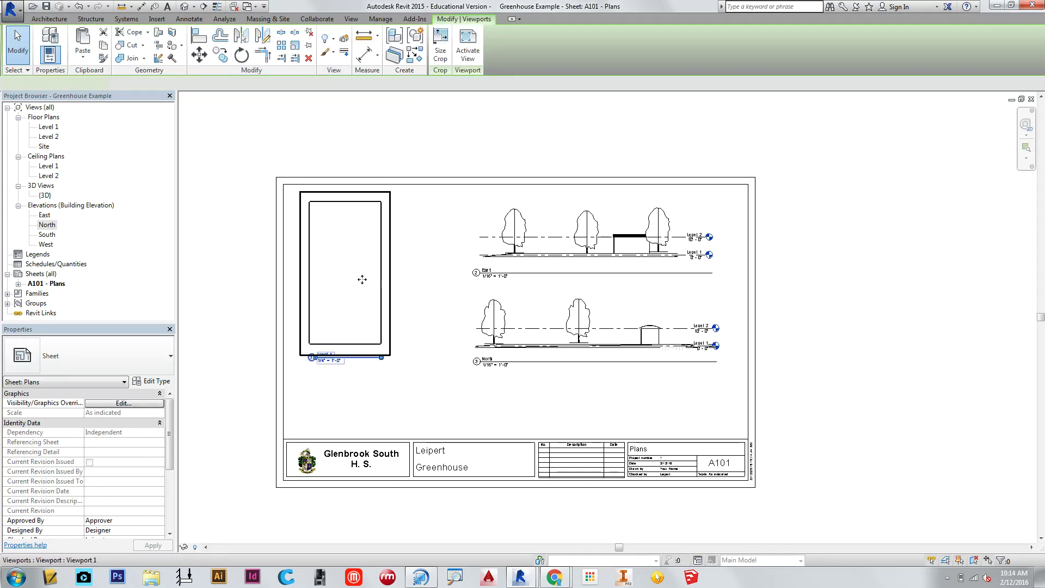
click(397, 393)
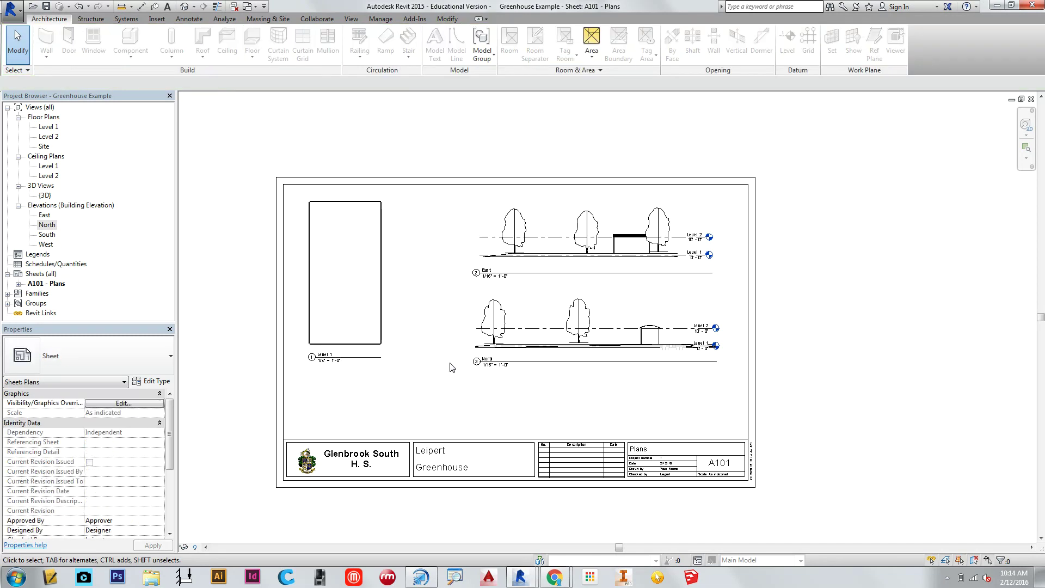
double_click(386, 258)
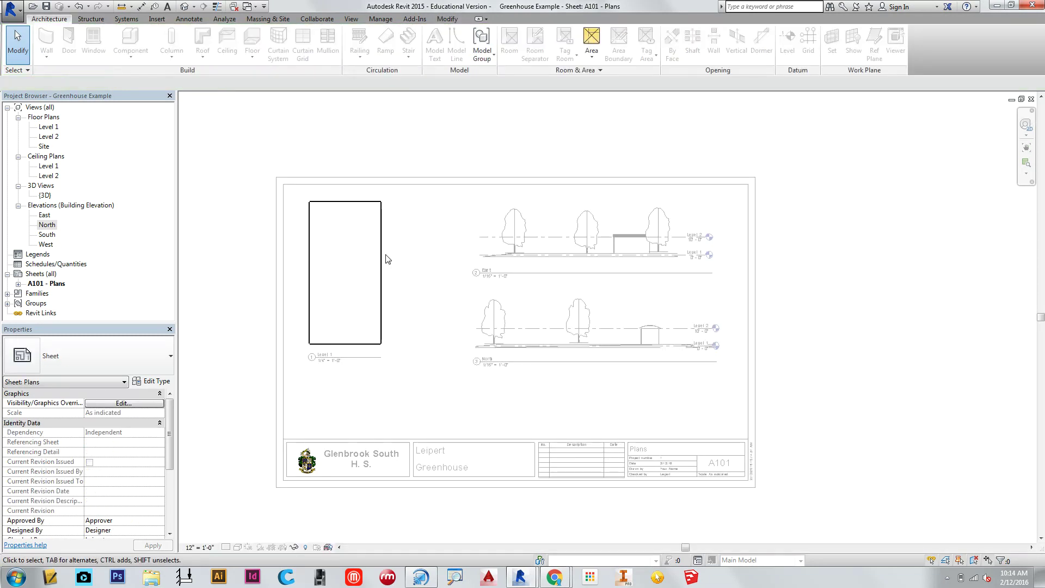
click(212, 548)
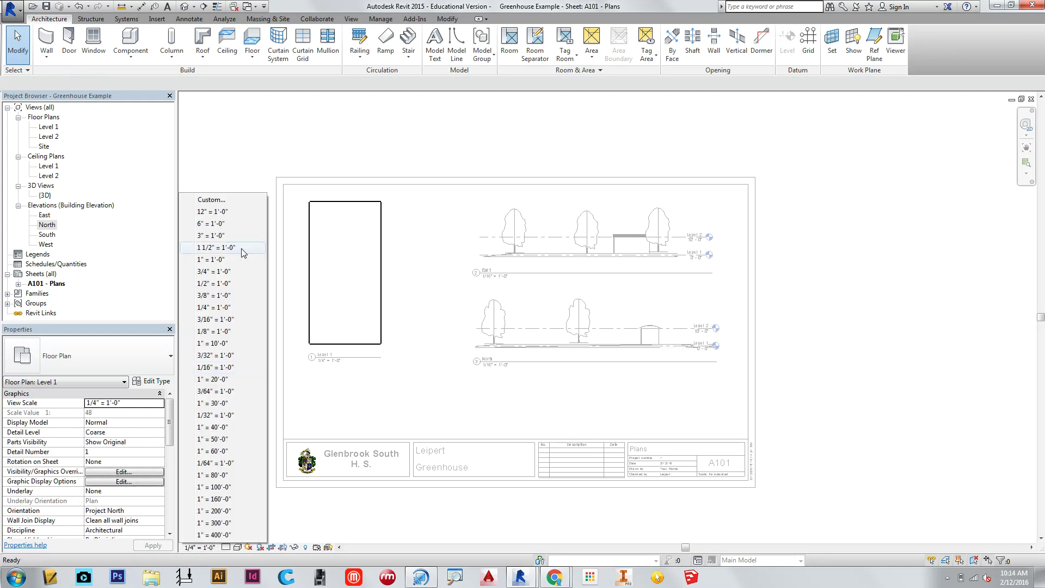
click(219, 333)
double_click(370, 340)
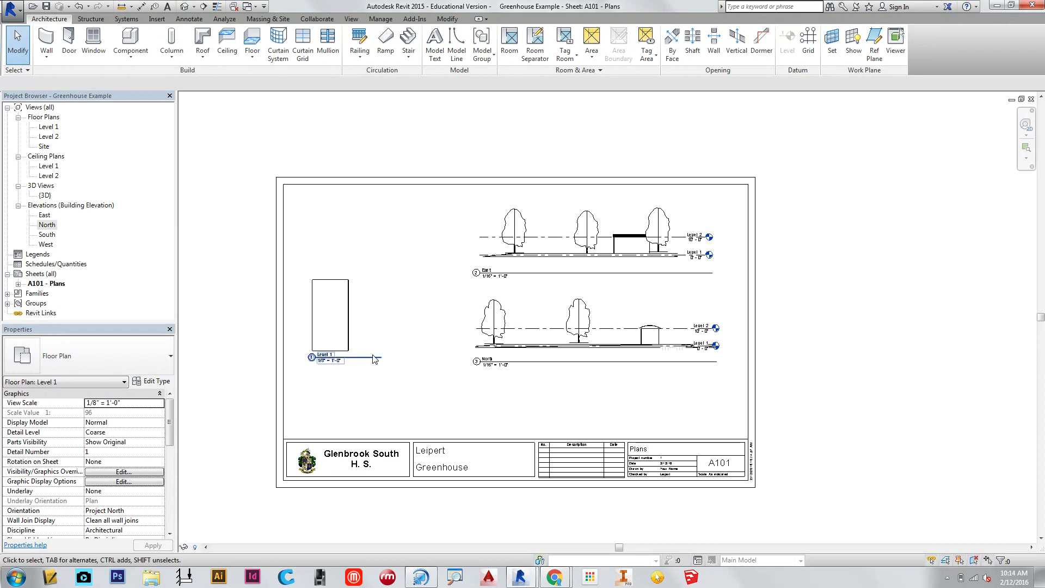
Step: Shorten the Level 1 plan's title line to about its viewport width and move the viewport up beside the East elevation
click(375, 358)
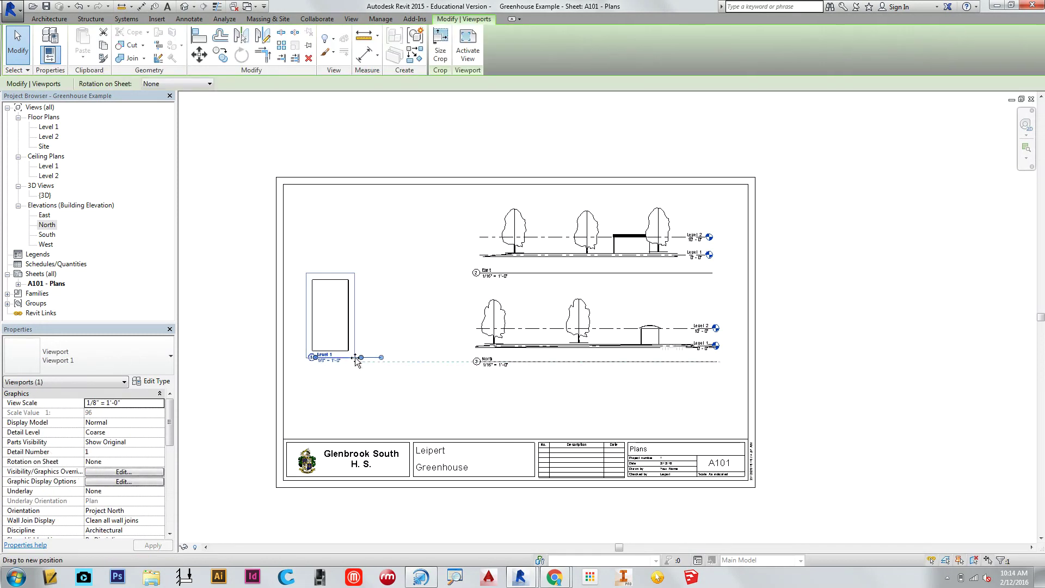
drag(355, 357, 352, 358)
click(365, 315)
drag(369, 294, 302, 383)
drag(327, 315, 366, 255)
click(376, 367)
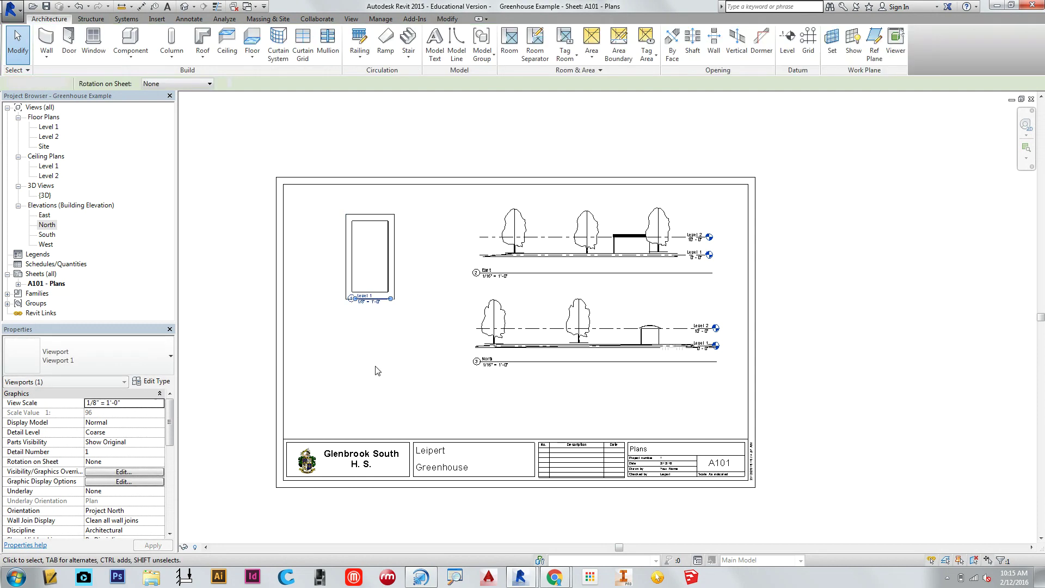
Step: Move the North elevation viewport straight down to just above the title block, keeping it aligned under the East elevation
click(541, 299)
drag(541, 299, 542, 380)
click(341, 374)
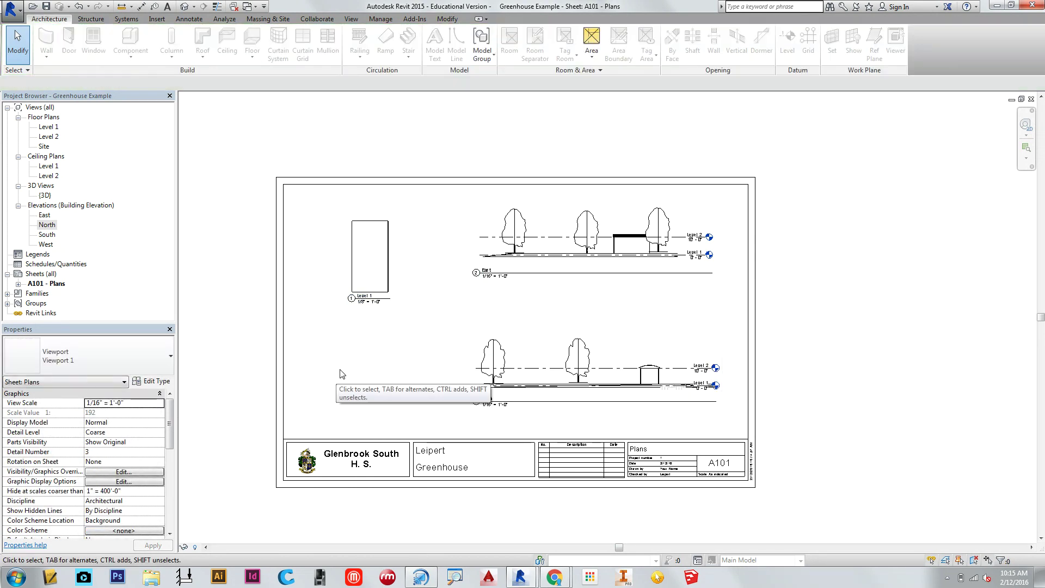
Step: Open the Site floor plan and set its view scale to 1" = 30'-0"
double_click(41, 148)
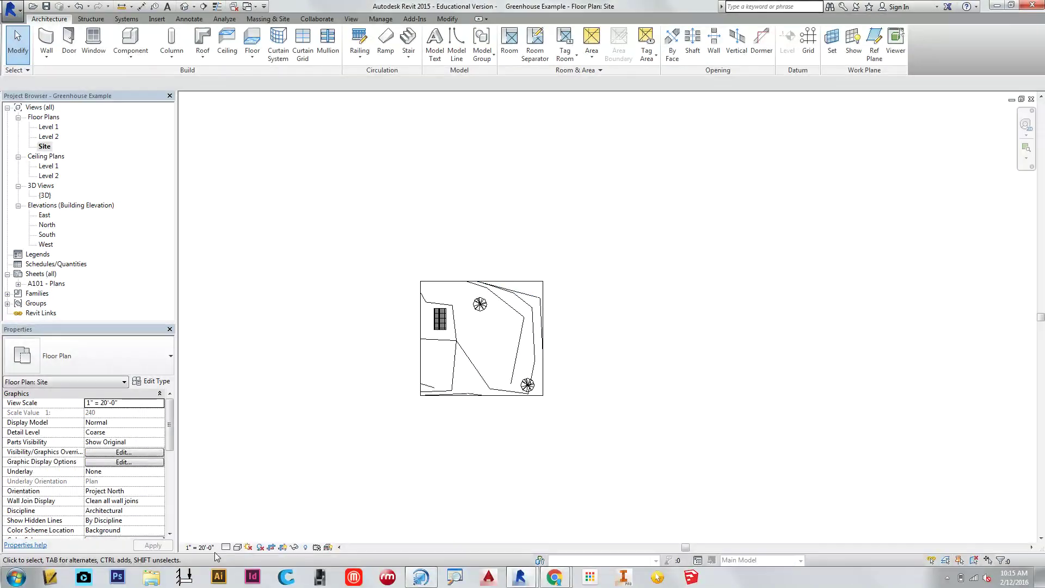
click(200, 547)
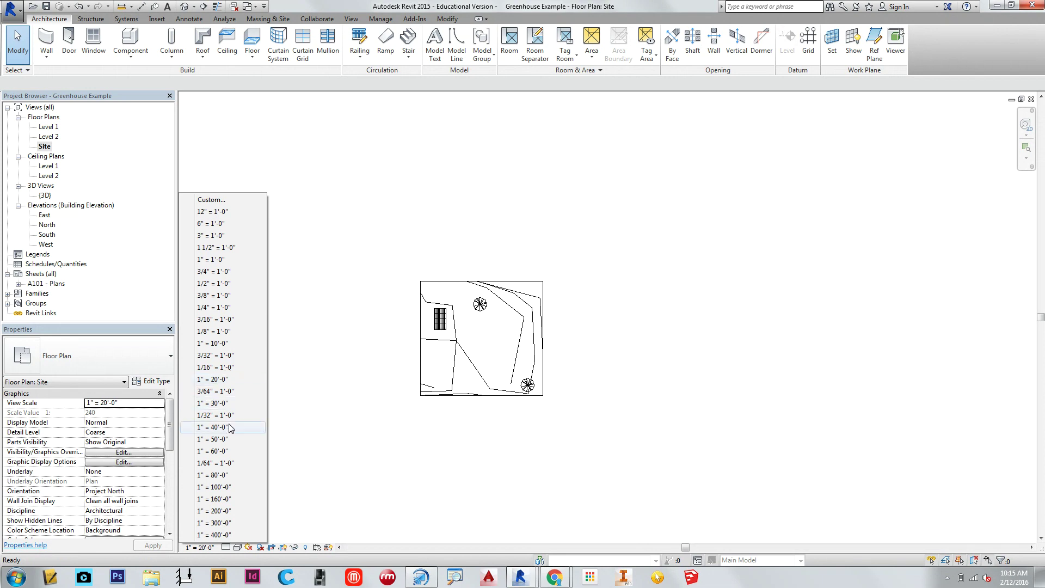
click(213, 403)
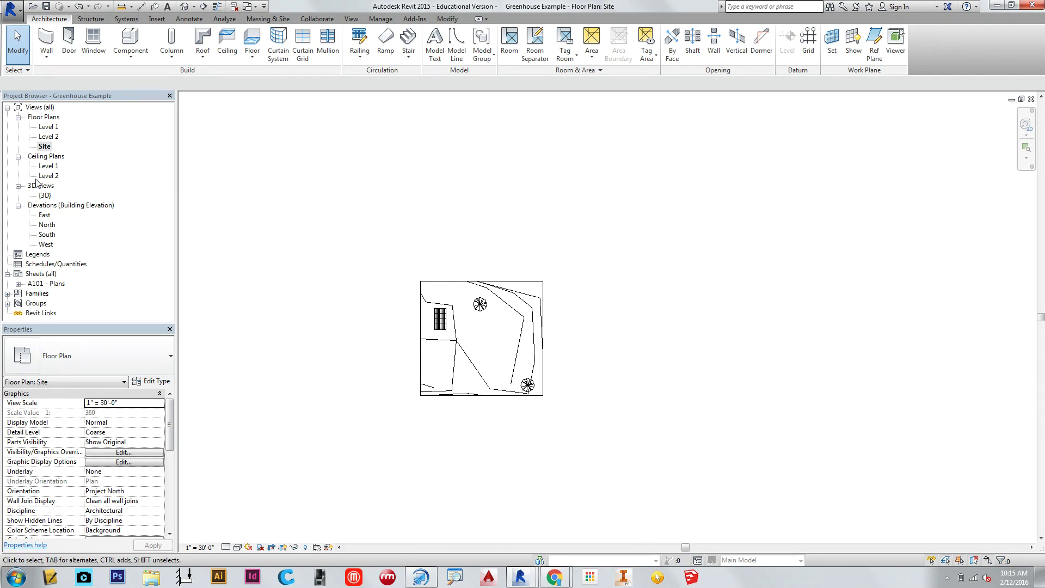
Step: Place the Site plan on sheet A101 below the Level 1 plan and move the Level 1 viewport slightly up
double_click(45, 283)
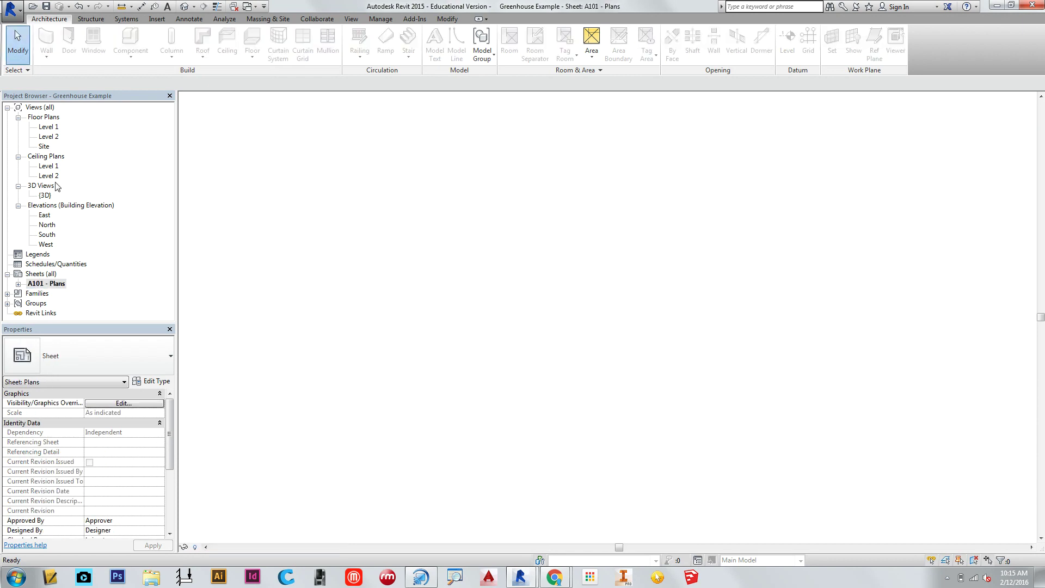
drag(381, 365, 378, 367)
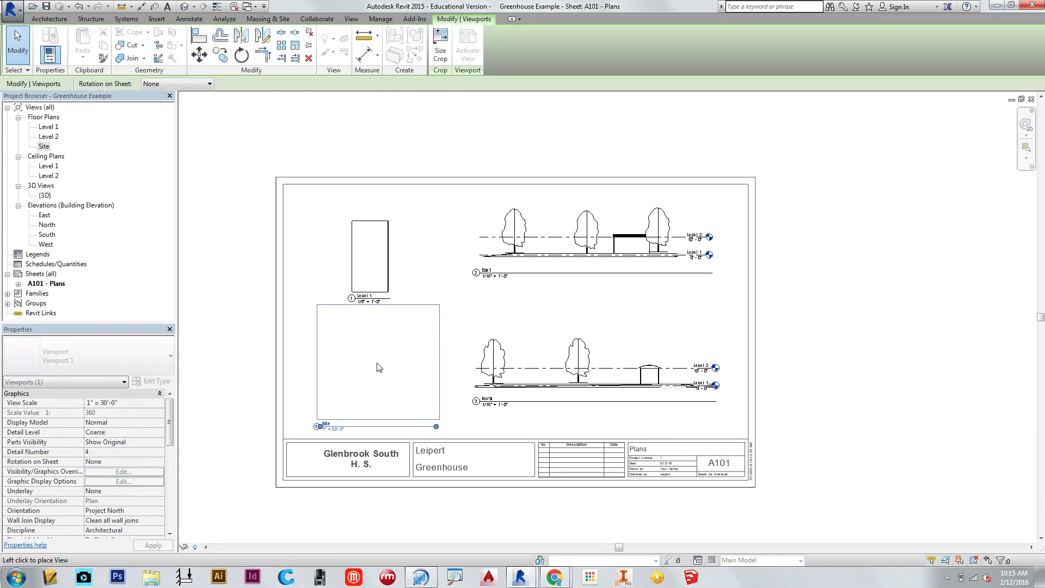
click(374, 369)
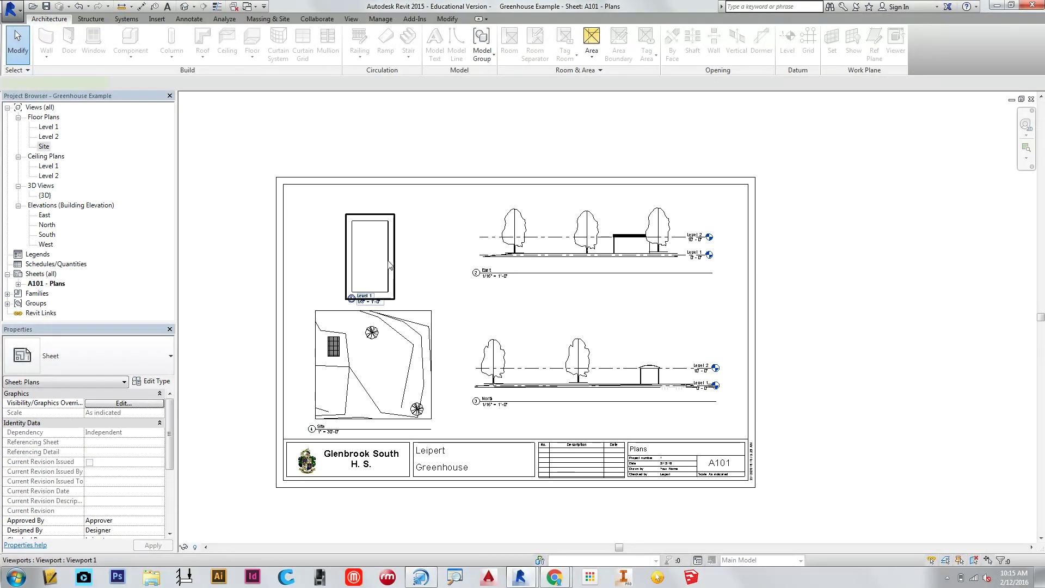
drag(390, 265, 388, 240)
click(433, 283)
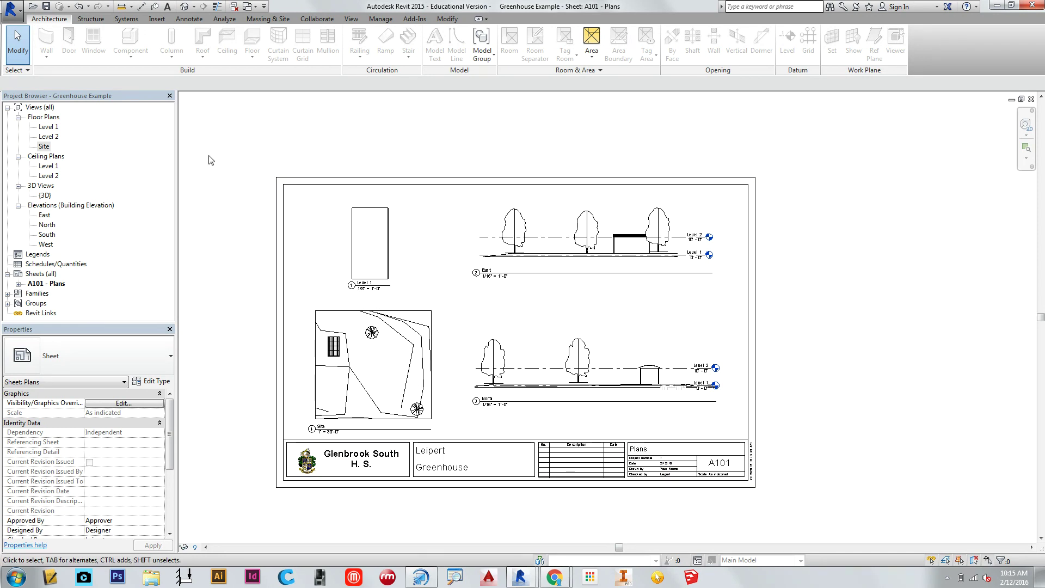
Step: Save the project and start printing the sheet with Adobe PDF as the printer
click(46, 8)
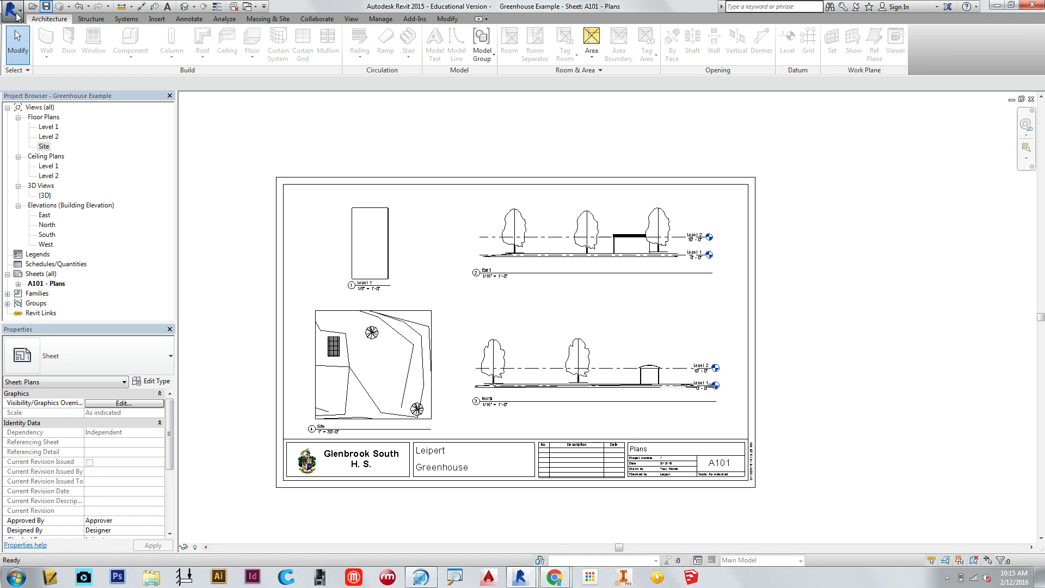
click(21, 14)
click(21, 15)
click(20, 17)
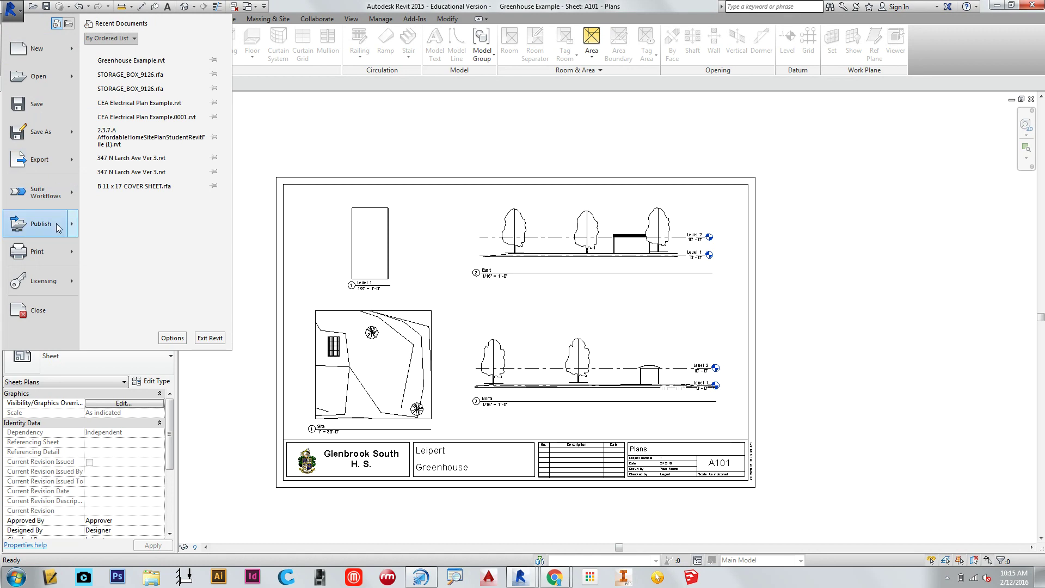
click(51, 247)
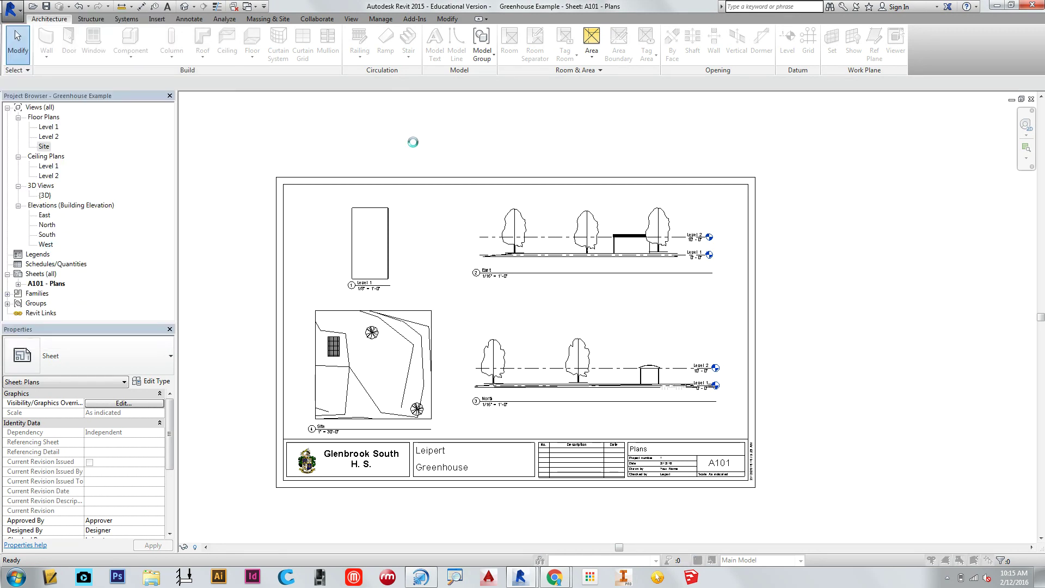
click(491, 175)
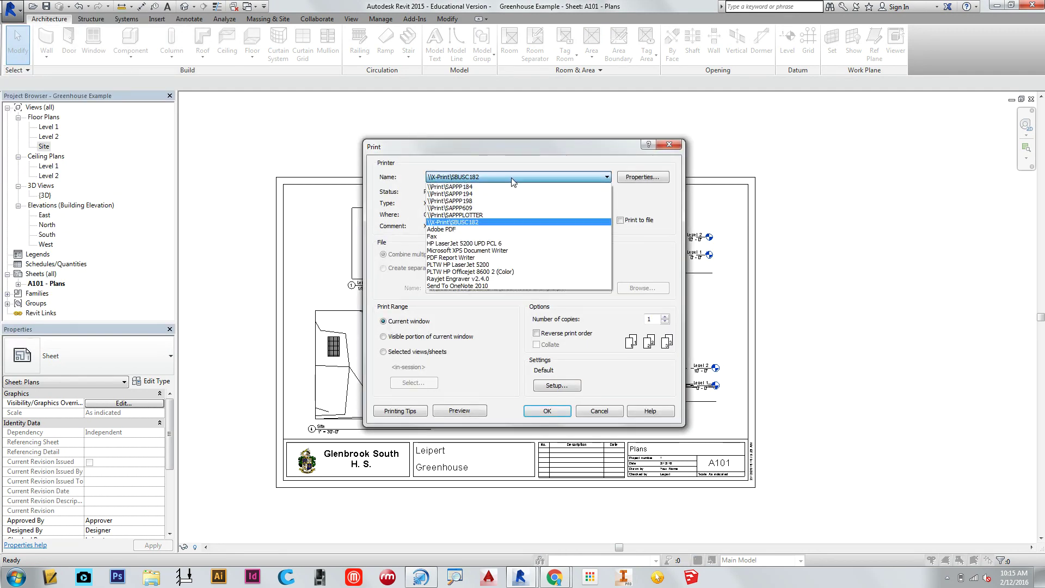
click(484, 228)
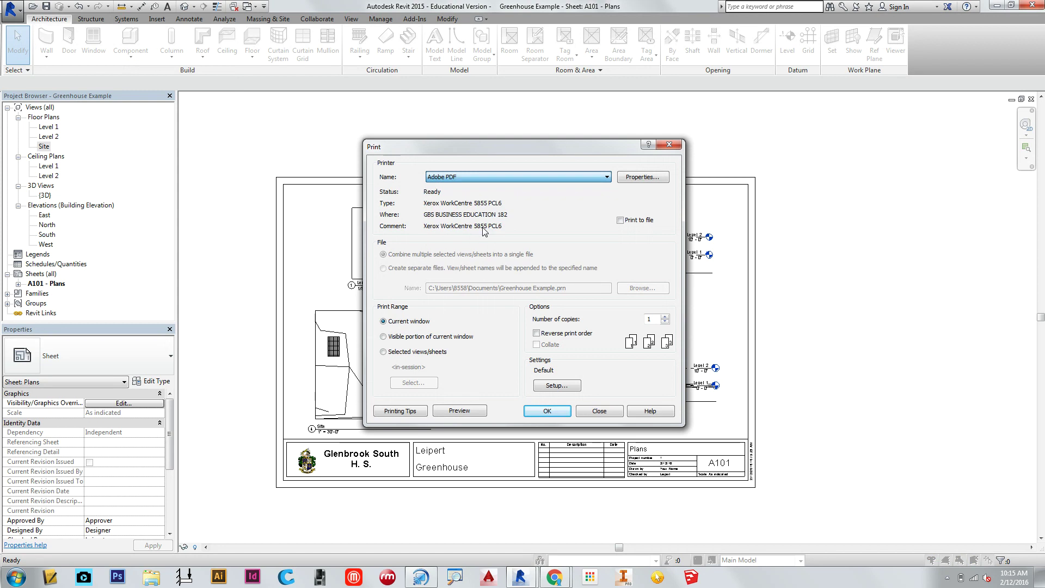
Step: Set the paper size to 11 x 17 in the print setup
click(552, 385)
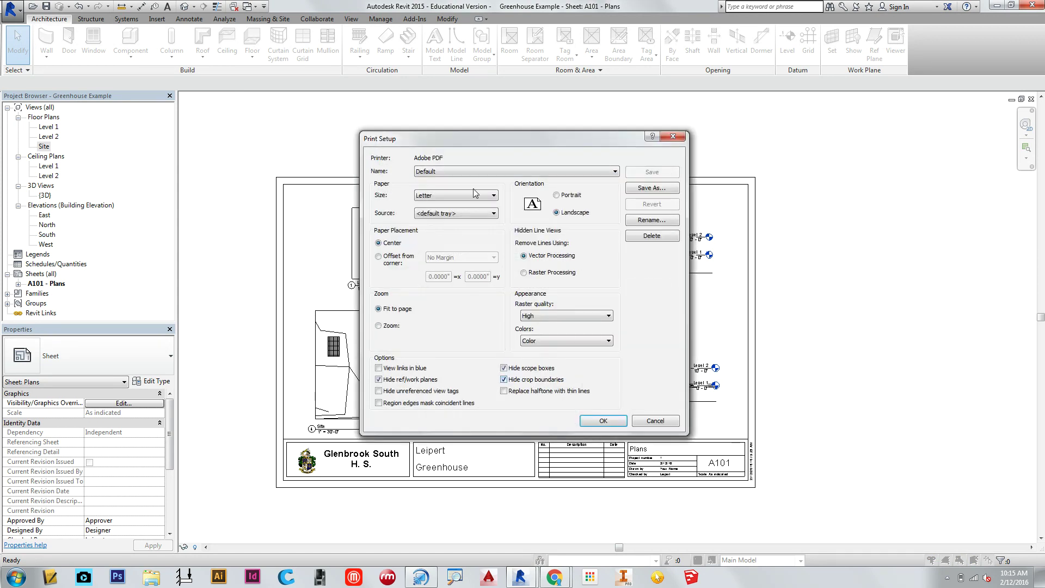
drag(488, 138, 373, 82)
click(368, 112)
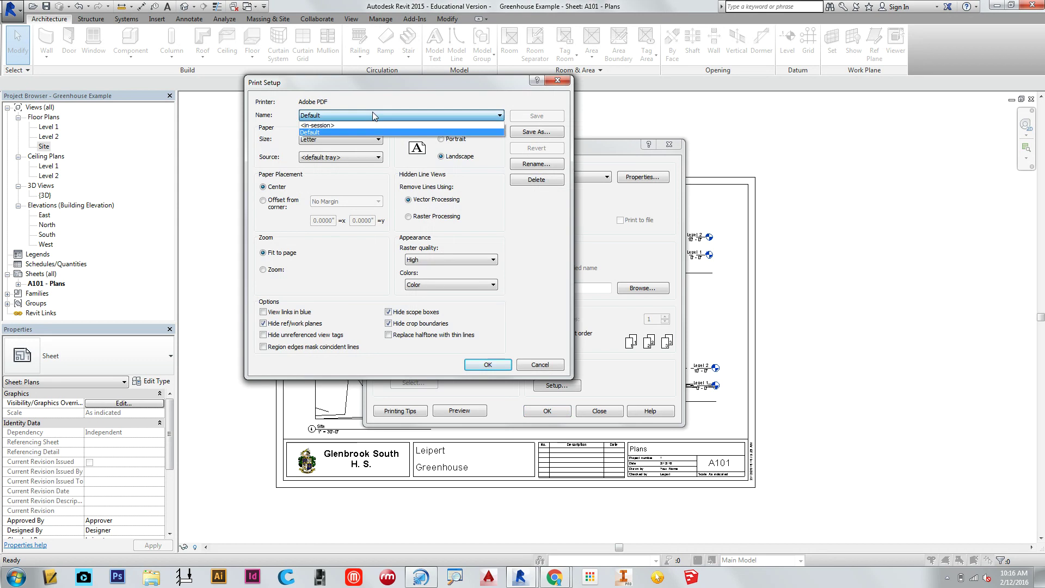
click(374, 113)
click(373, 139)
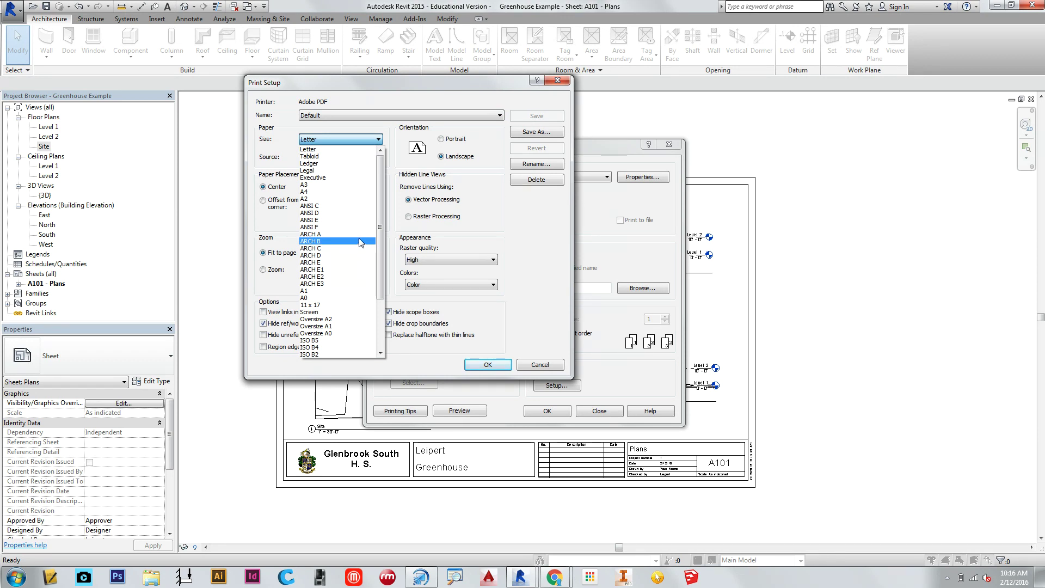
click(349, 305)
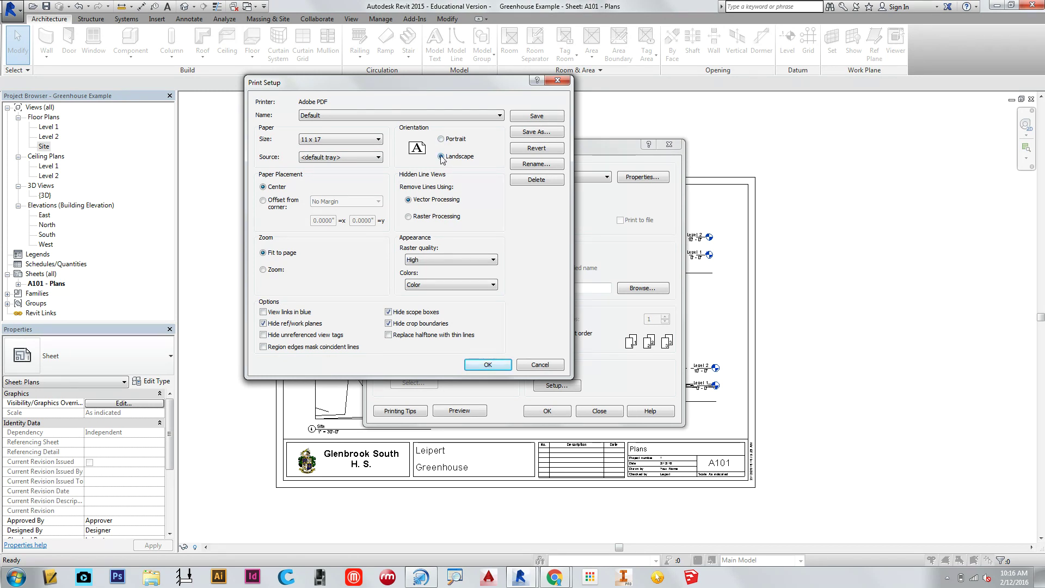
Step: Use Vector Processing, 100% zoom and a No Margin offset from the corner, and accept the print setup
click(410, 220)
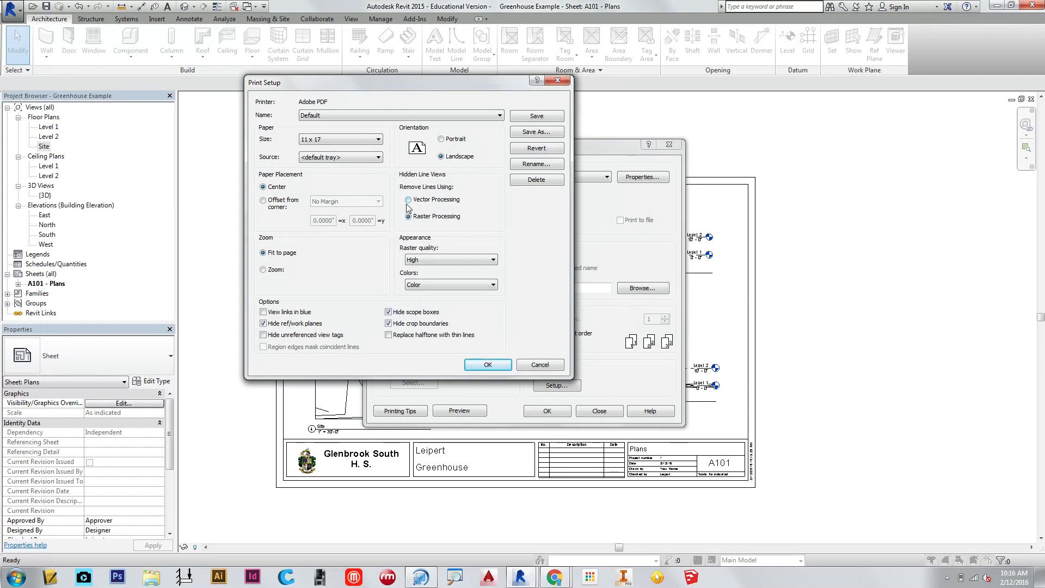
click(408, 200)
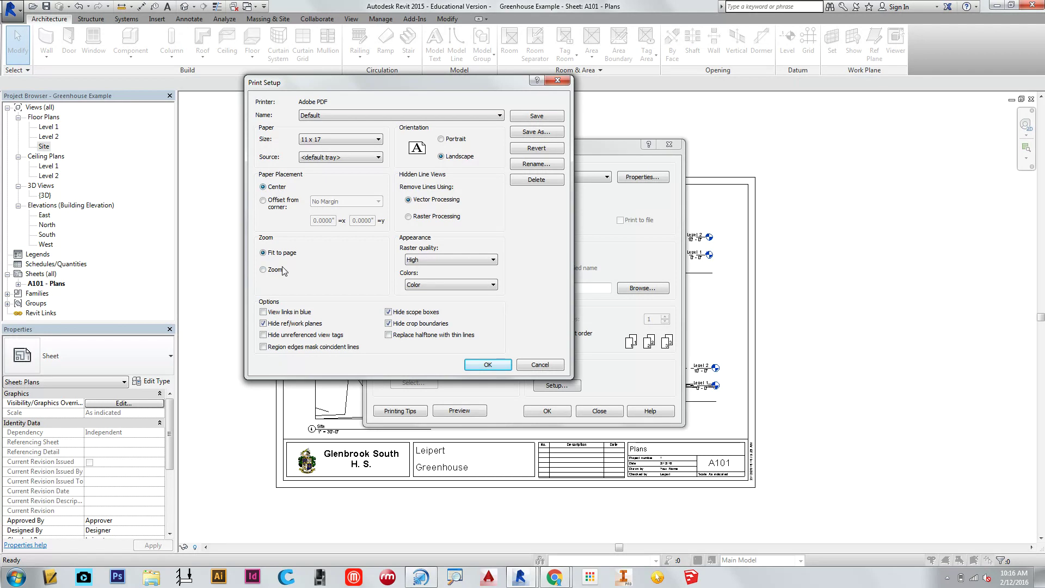
click(264, 269)
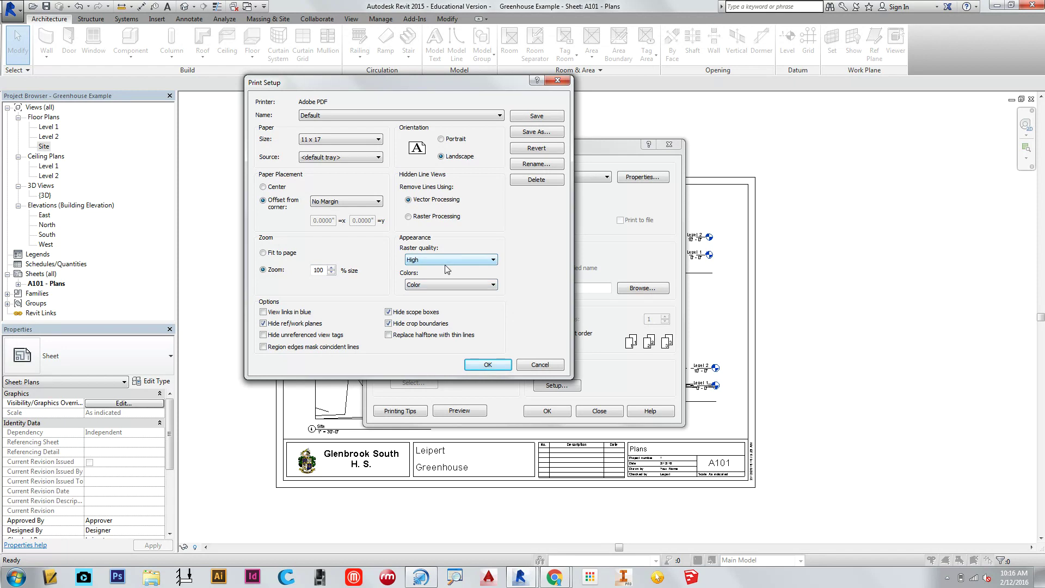
click(498, 368)
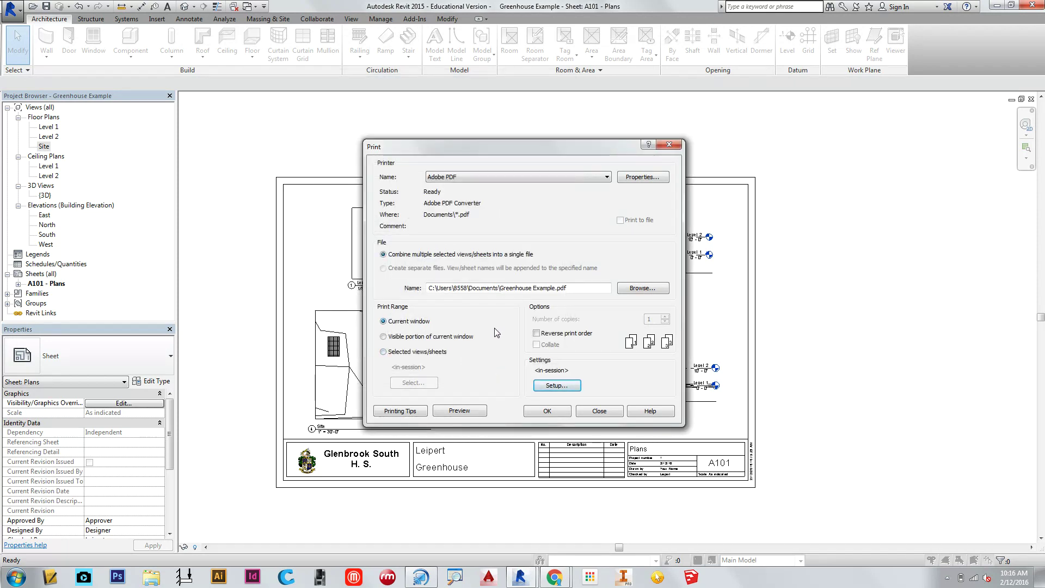
Step: Print the sheet to a PDF named Greenhouse Example on the Desktop and minimize the Revit window
click(544, 414)
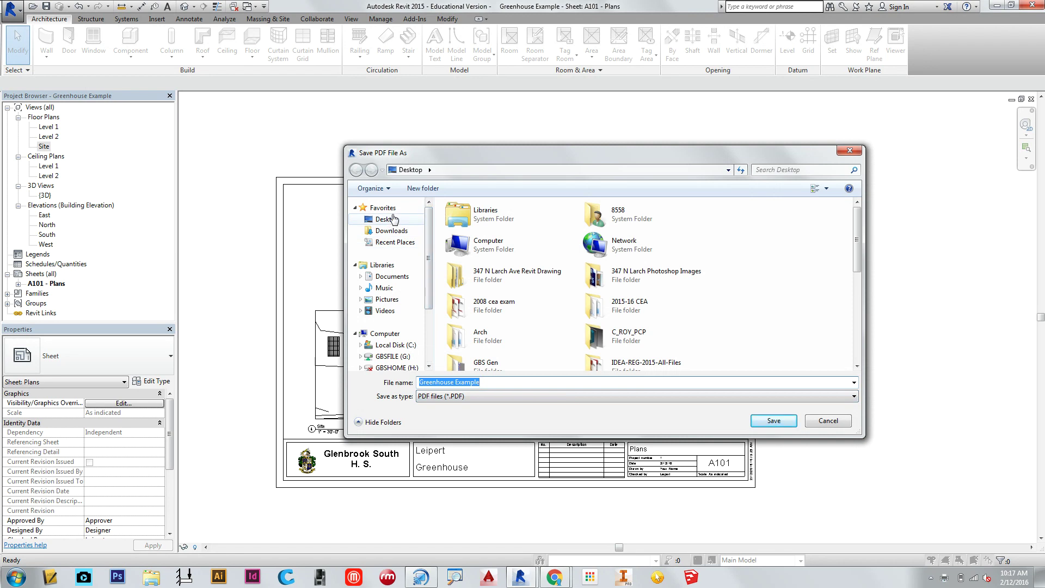
click(784, 420)
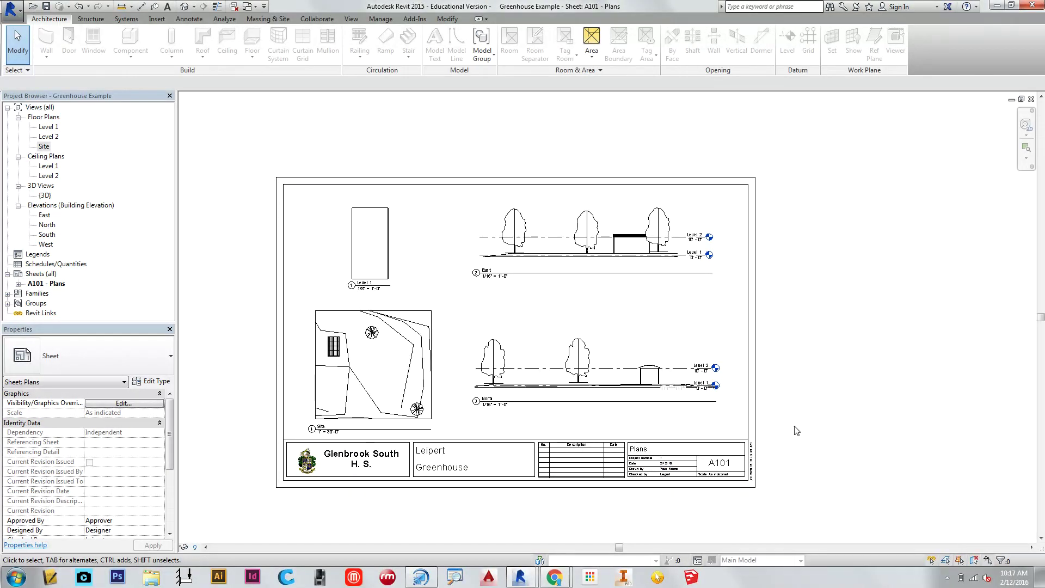
click(994, 8)
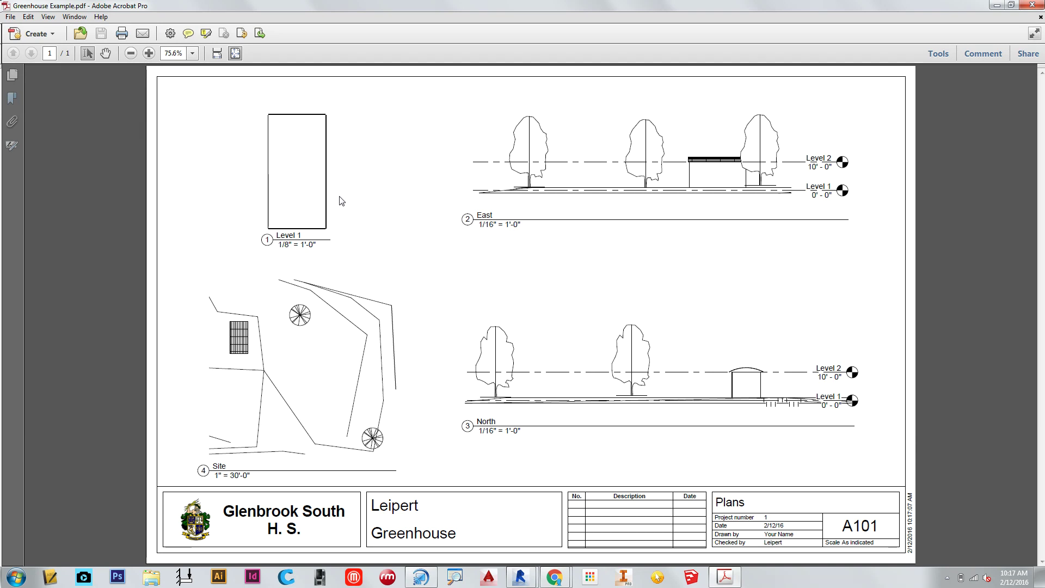
Step: Start printing Greenhouse Example.pdf from Adobe Acrobat Pro and select the \\Print\SAPPP609 printer
click(122, 33)
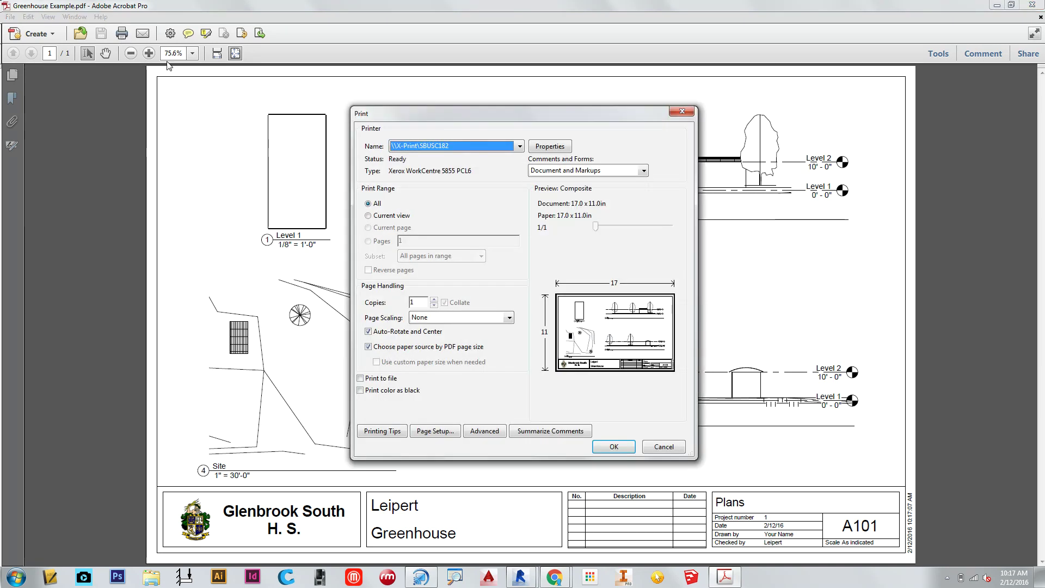
click(510, 147)
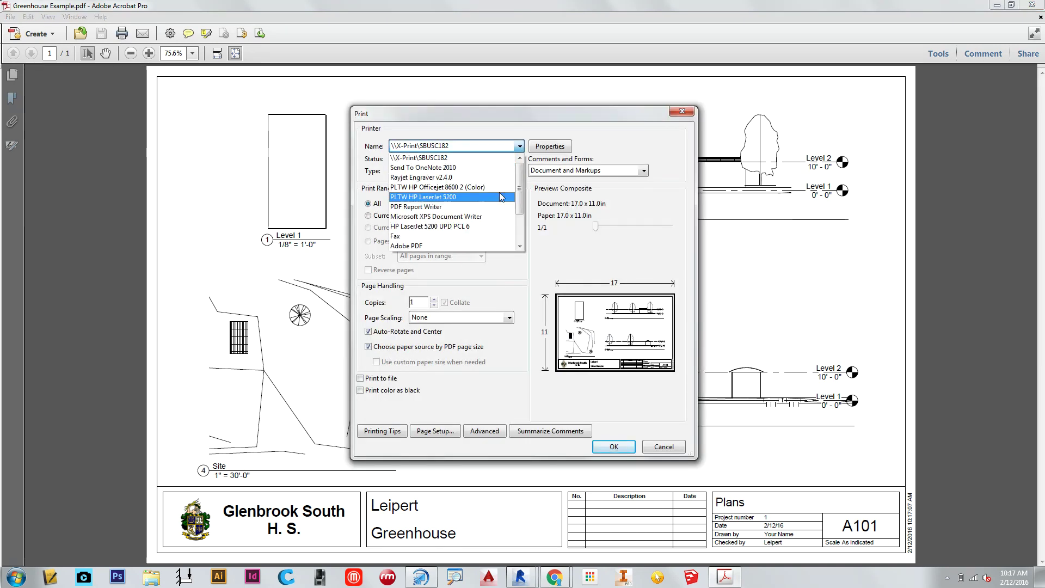
drag(517, 192, 518, 222)
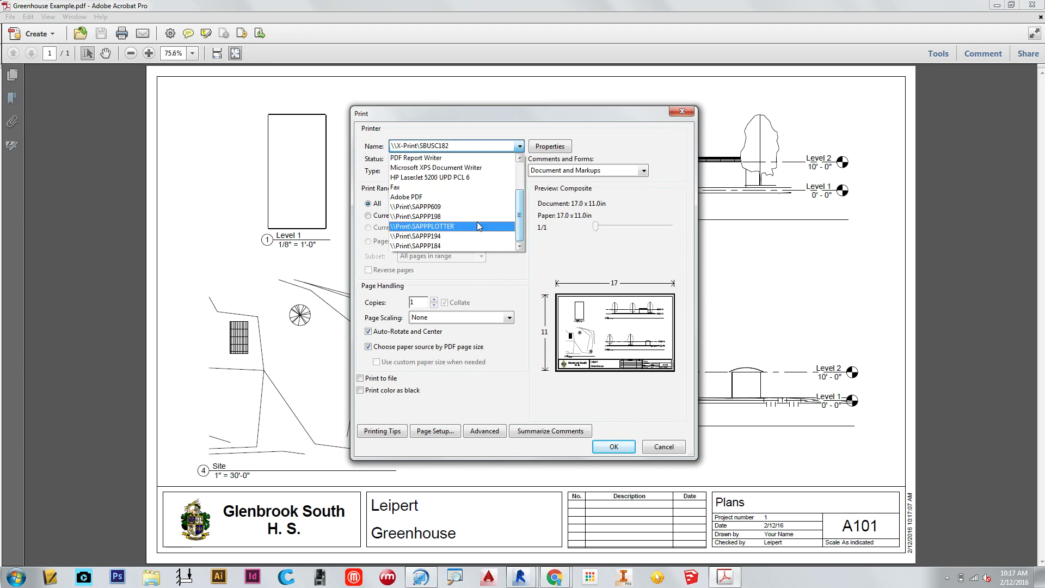
click(461, 208)
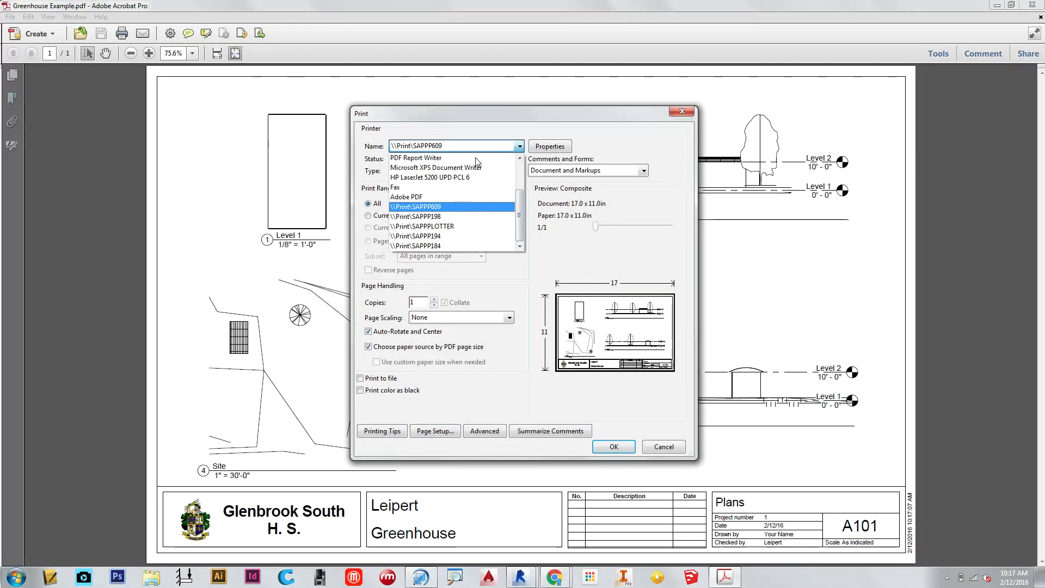
click(450, 151)
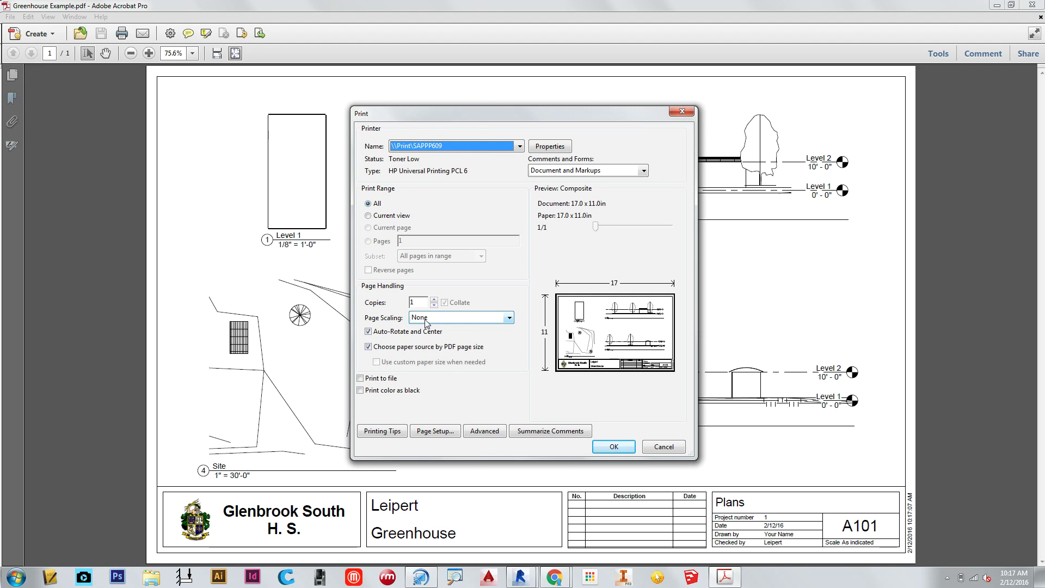
Step: Toggle choosing the paper source by PDF page size off and back on, and print the 17 x 11 in sheet
click(368, 348)
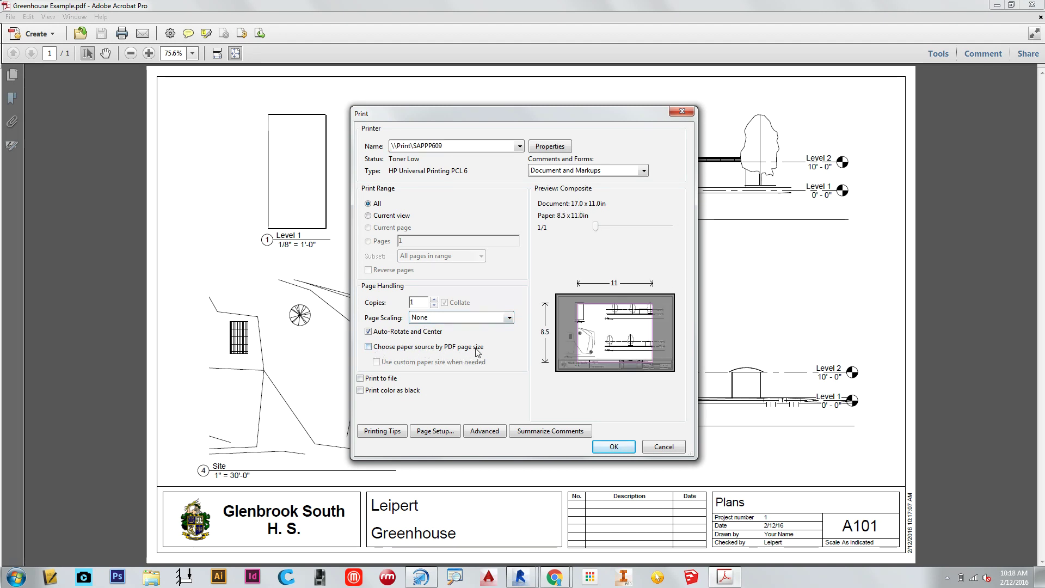
click(369, 346)
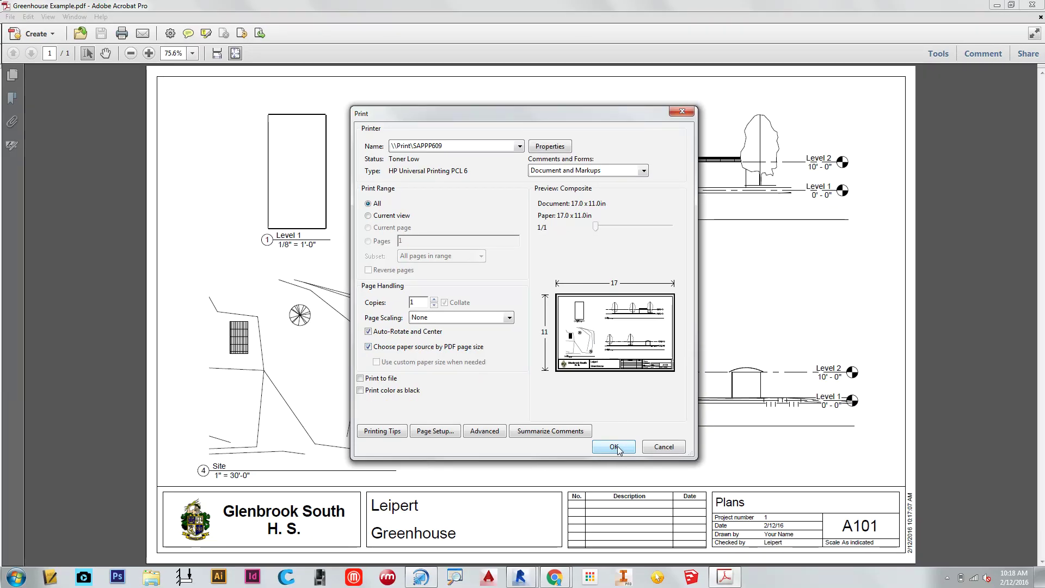
click(614, 447)
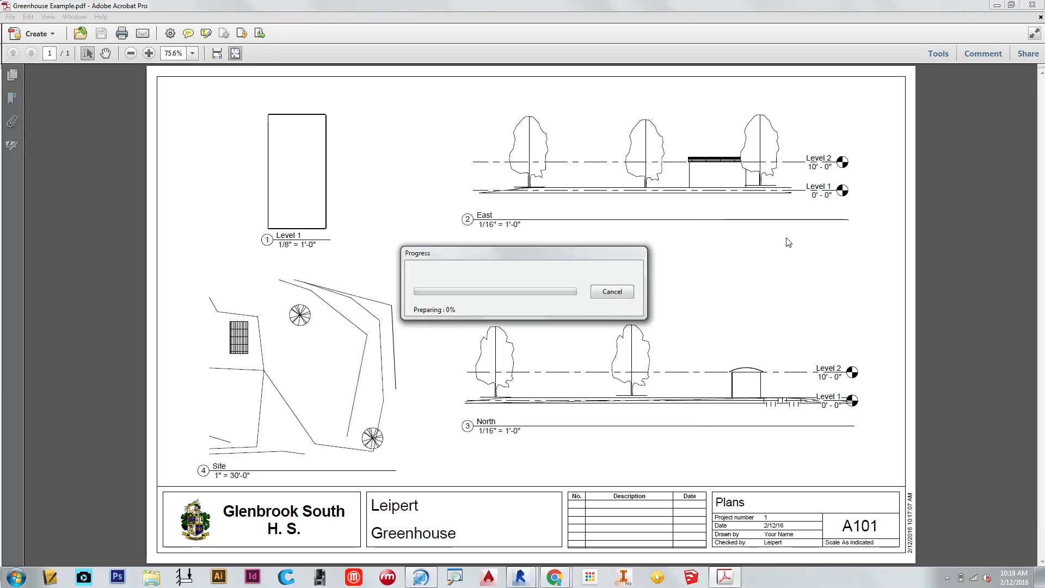